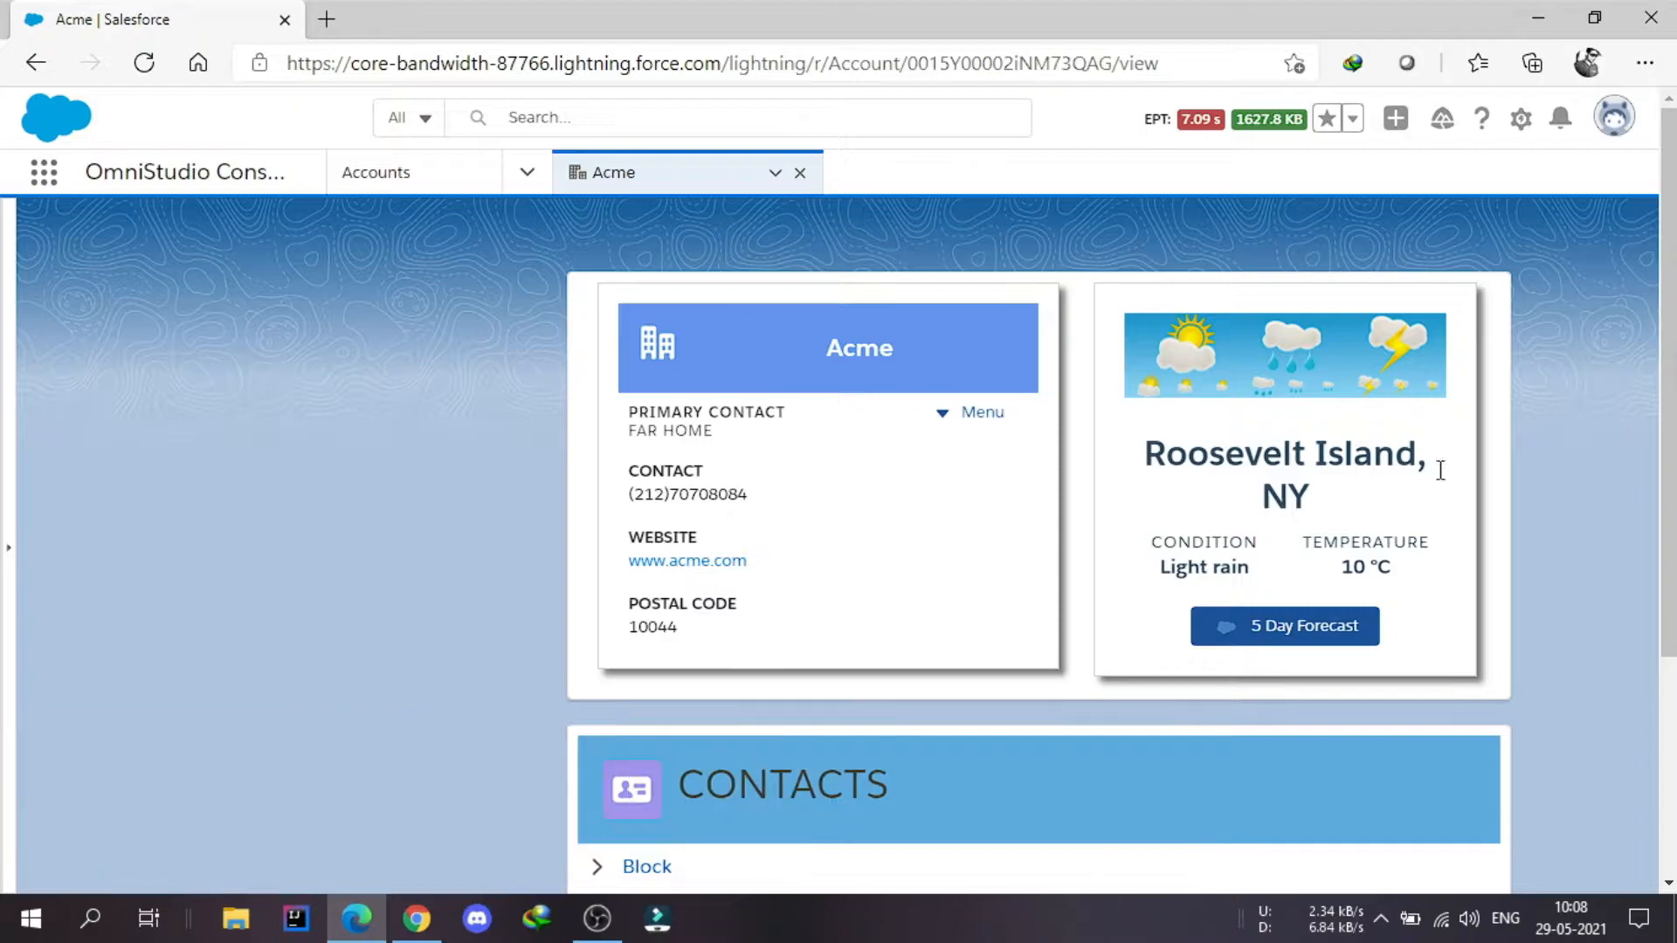
# Step: View the 5 Day Forecast flyout on the Acme account page and close it
pyautogui.click(1287, 644)
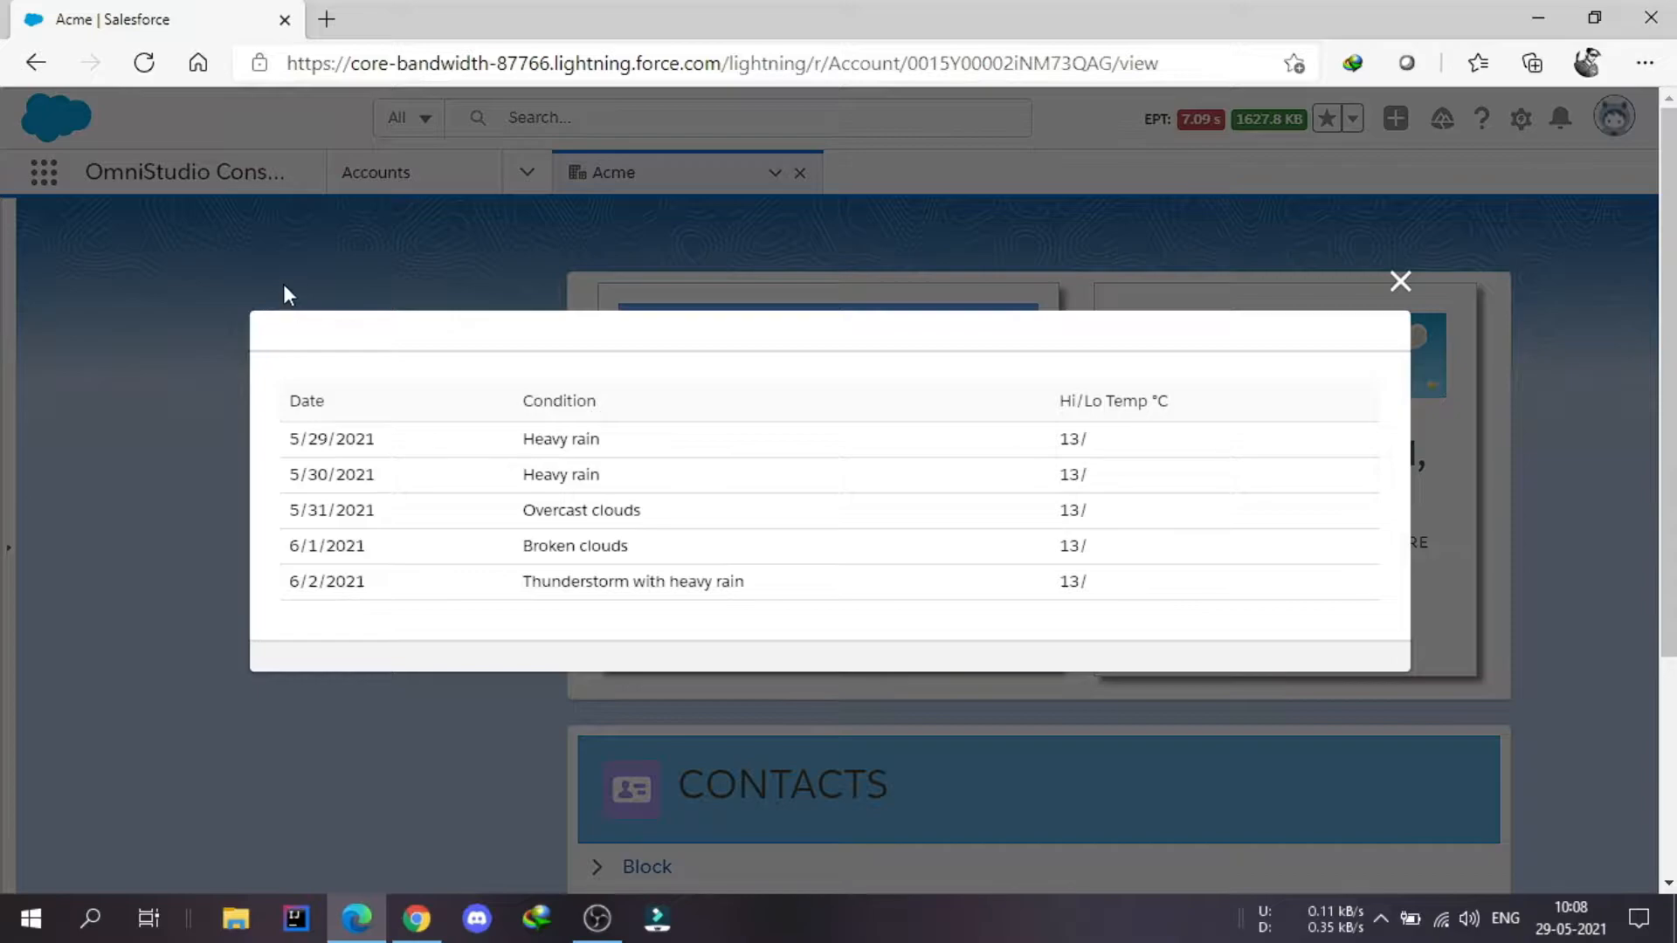
pyautogui.click(1400, 283)
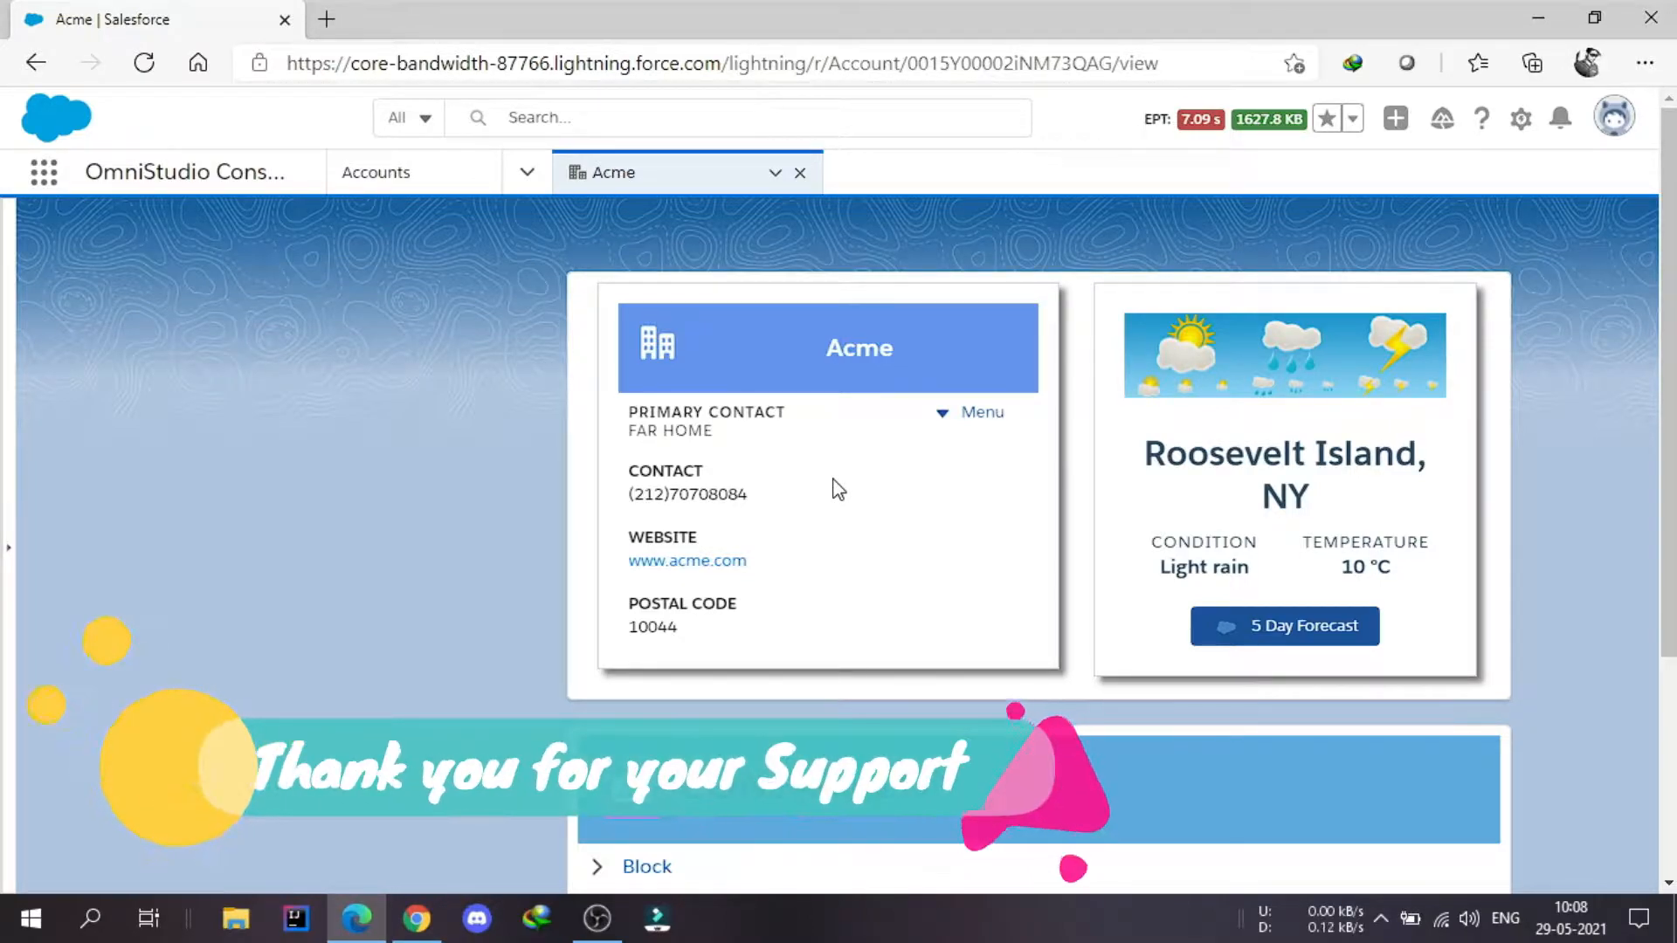
# Step: Switch to Chrome and open the list of FlexCards
pyautogui.click(428, 927)
pyautogui.scroll(-1, 678, 502)
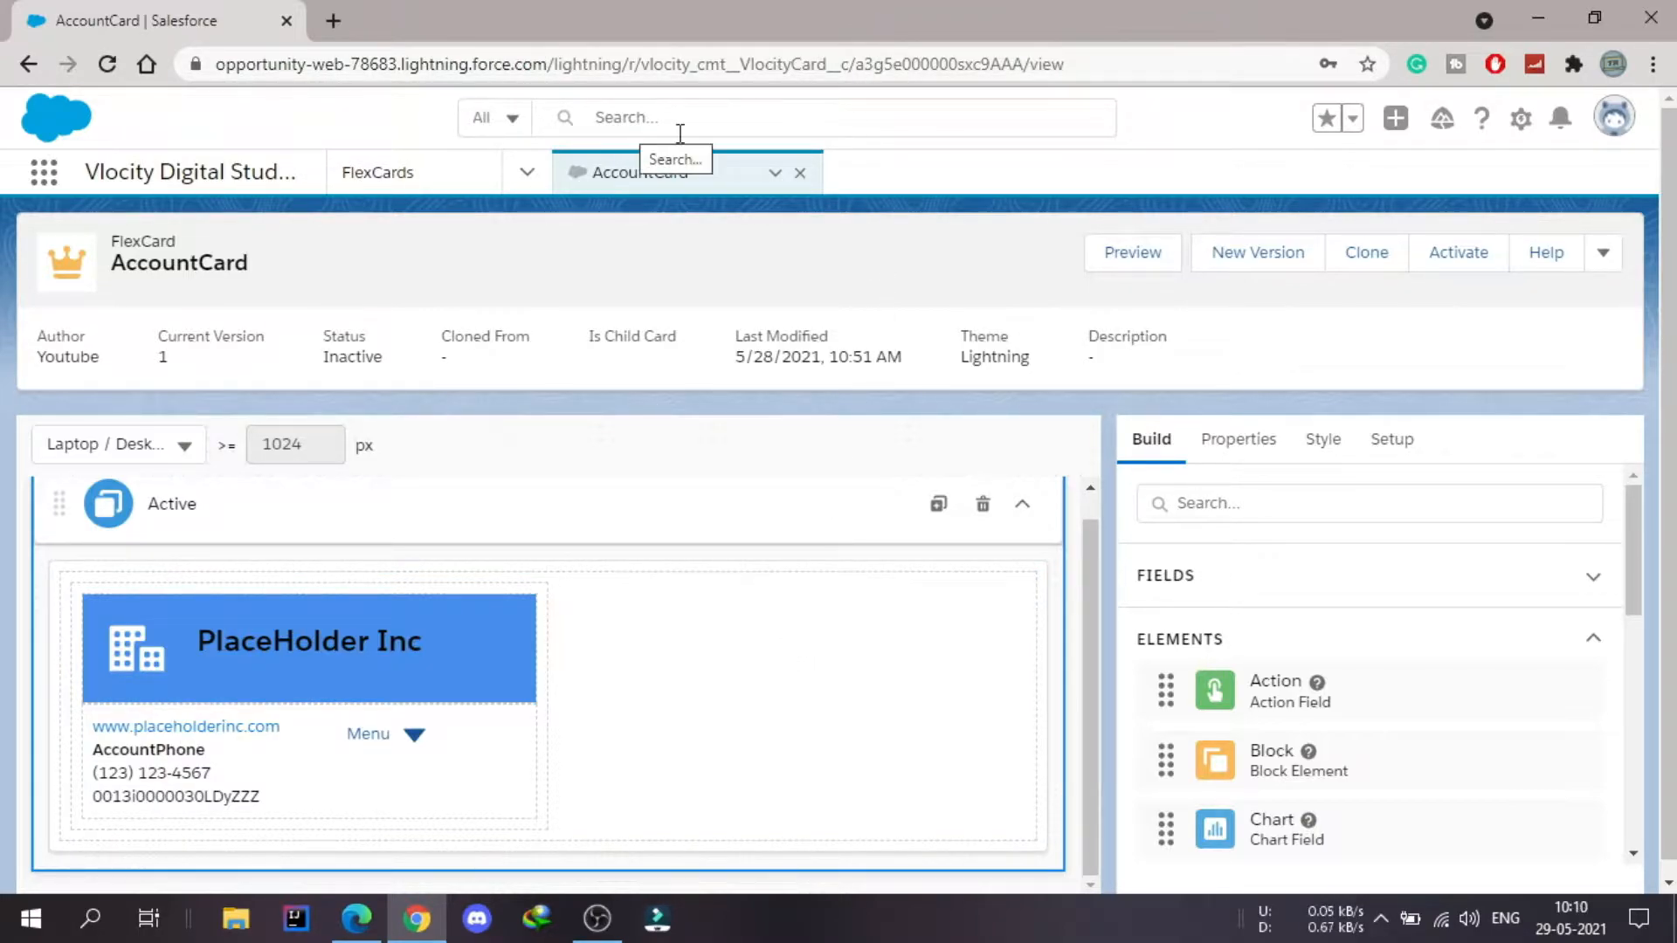
pyautogui.click(419, 194)
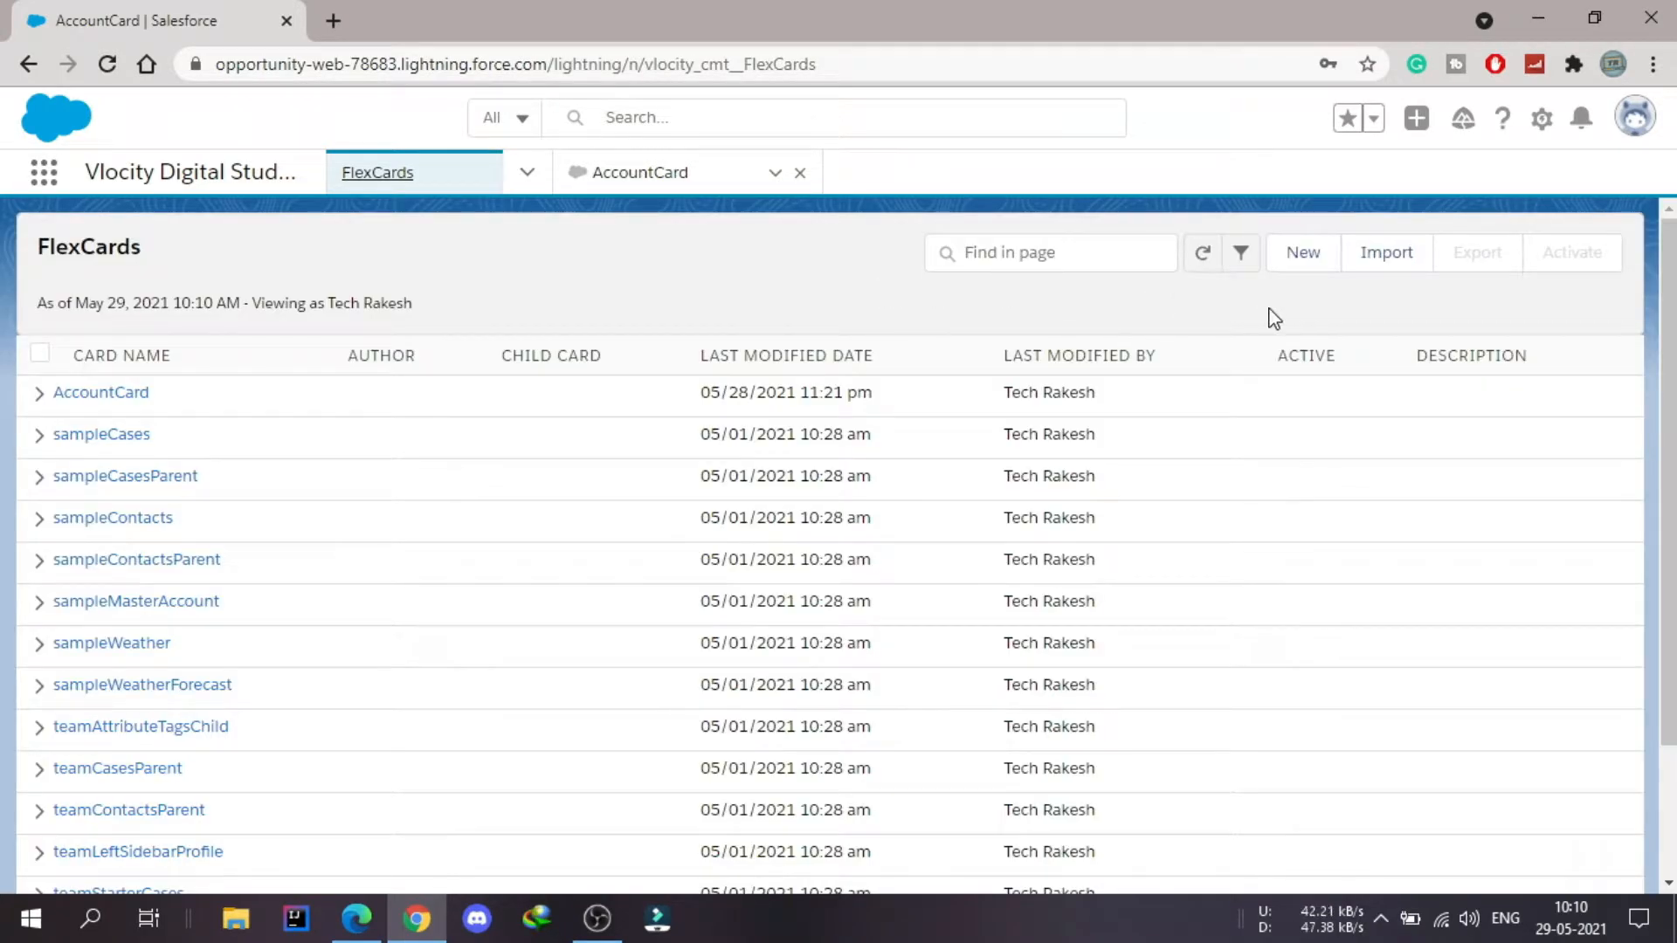
# Step: Create a child FlexCard with the name and title FlyoutCard and no data source
pyautogui.click(1310, 264)
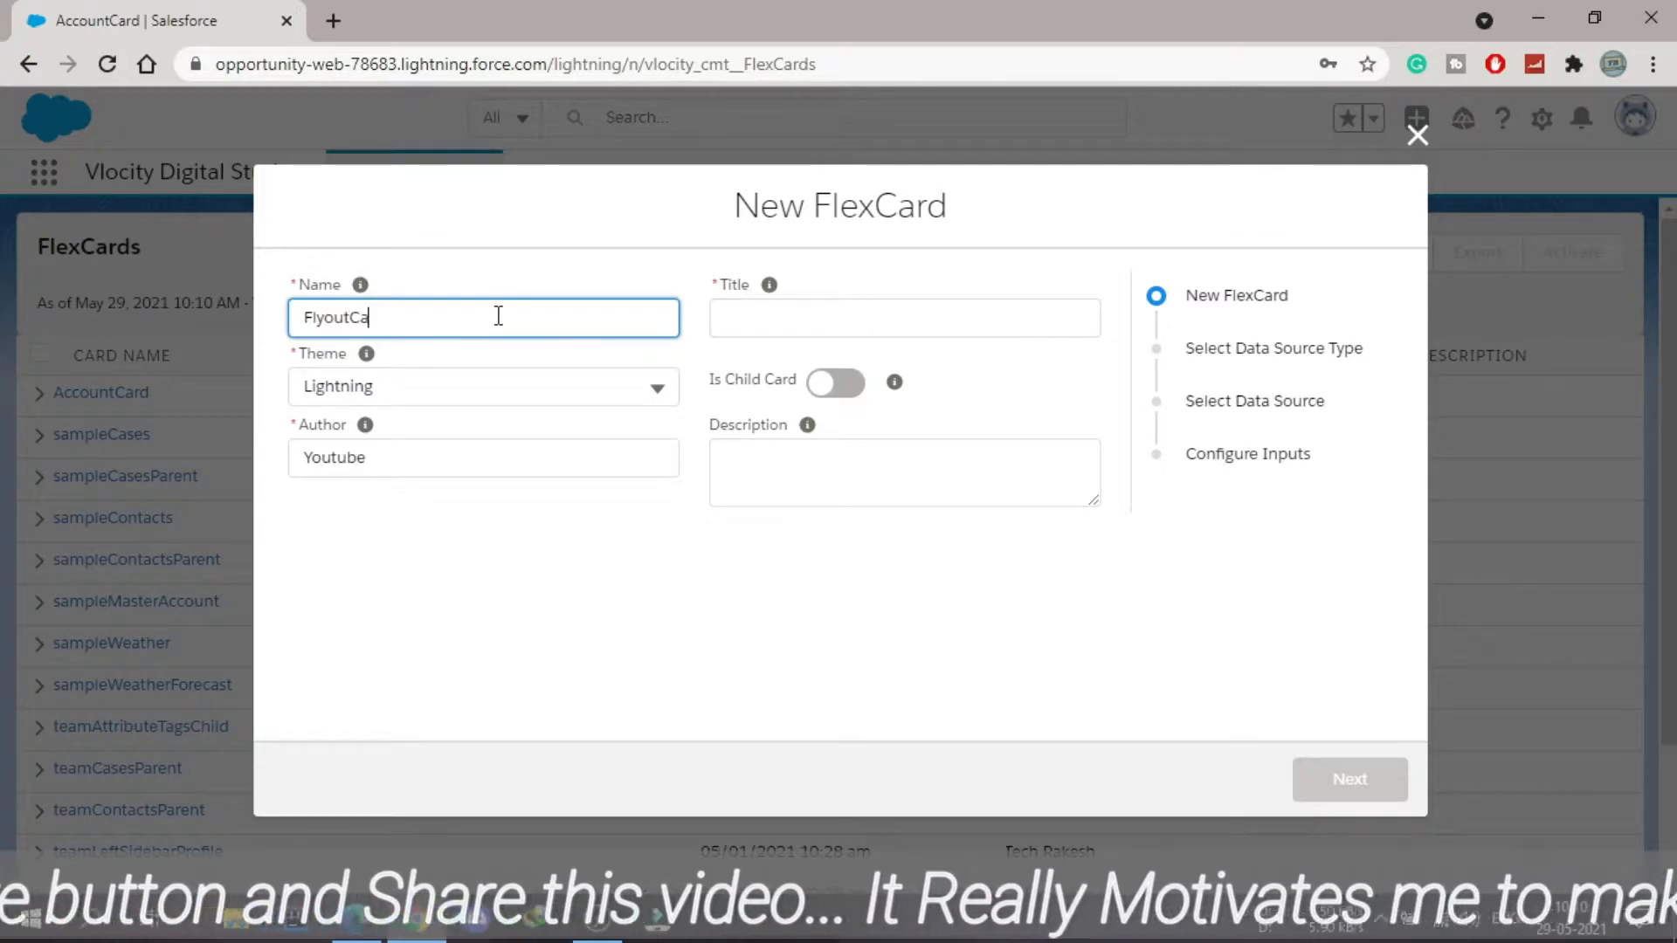
pyautogui.click(886, 627)
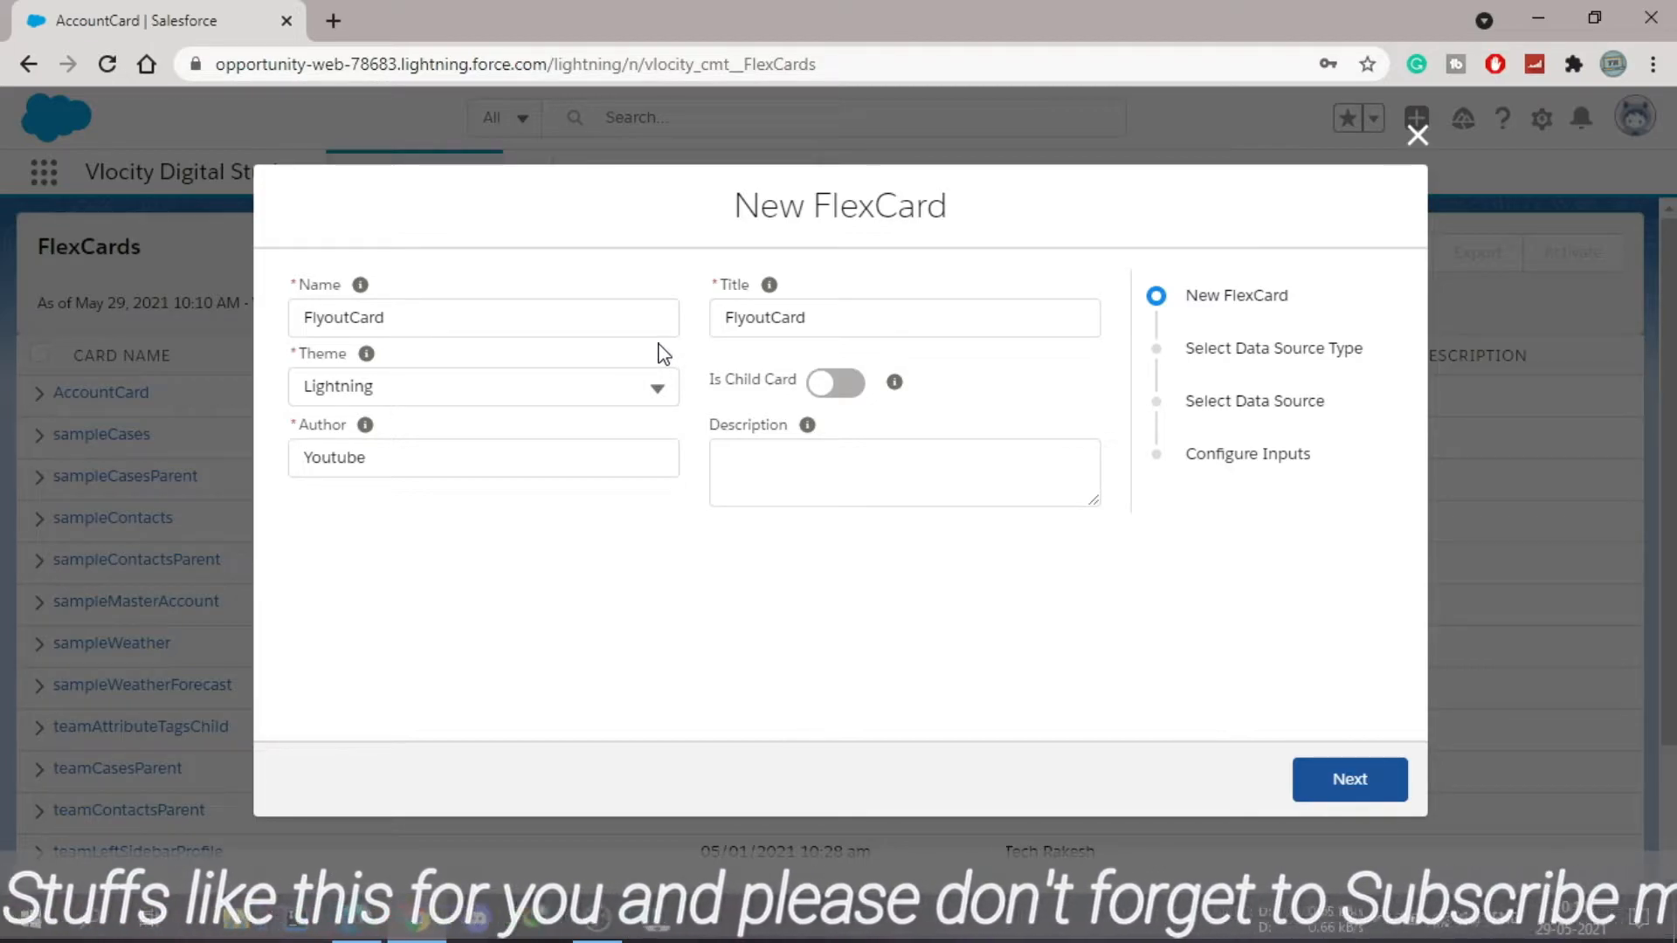
pyautogui.moveTo(710, 385); pyautogui.dragTo(797, 394)
pyautogui.click(843, 389)
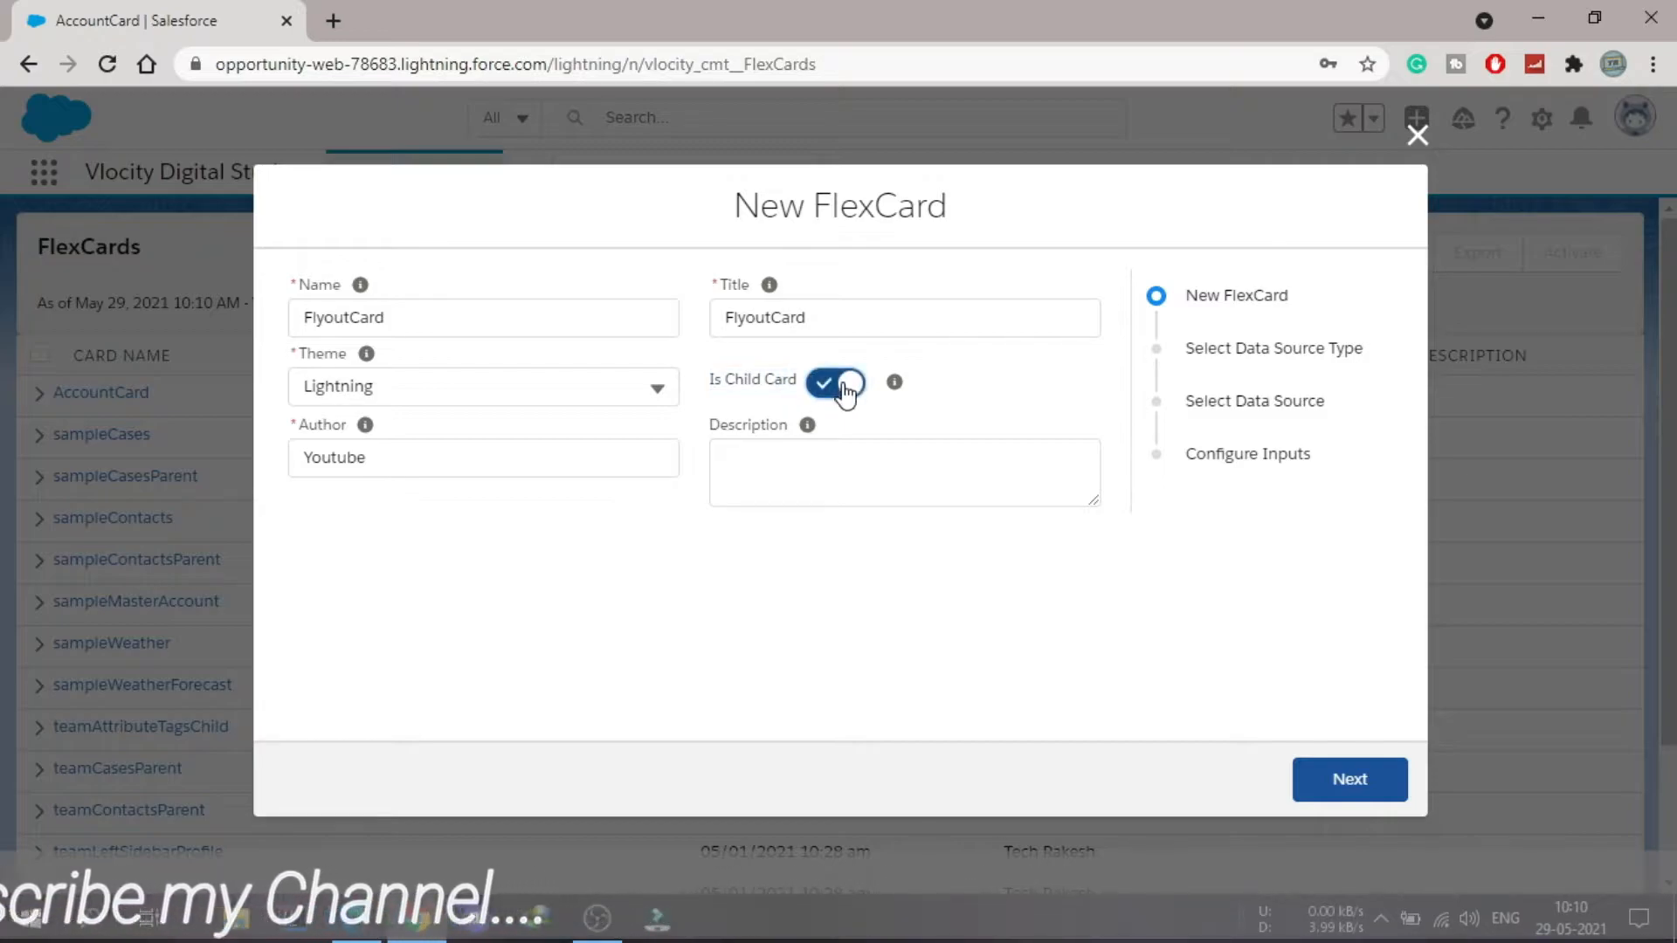
pyautogui.click(1343, 789)
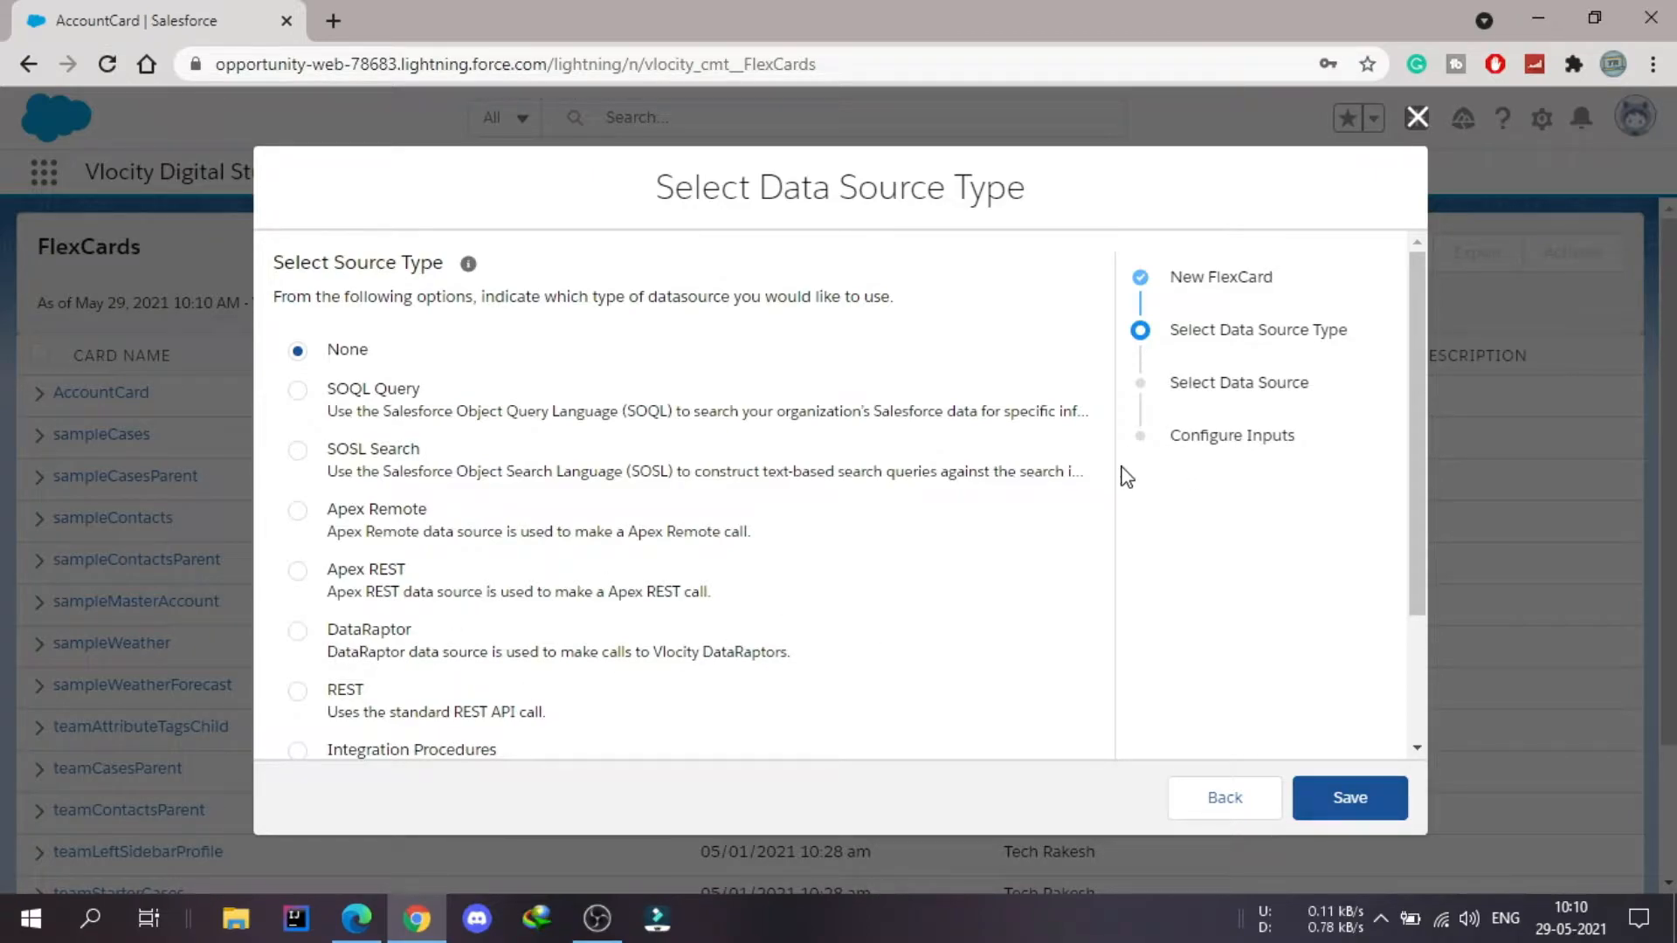
pyautogui.click(1349, 798)
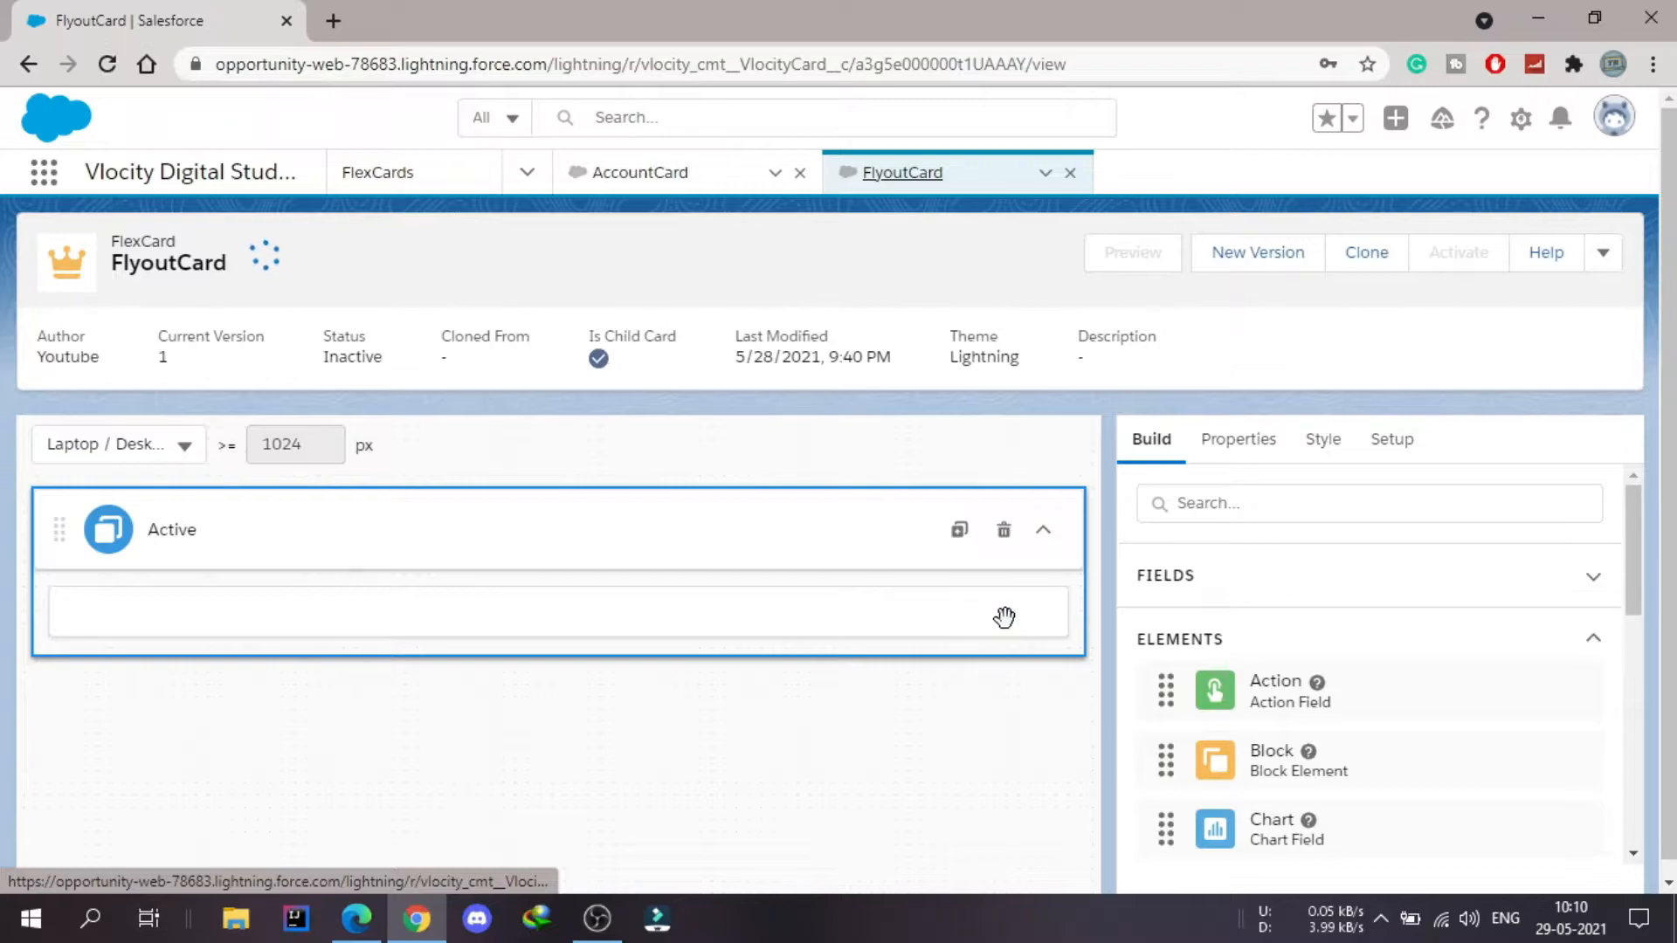
# Step: Add a Text element to the Active state of the FlyoutCard
pyautogui.scroll(-1, 1378, 592)
pyautogui.scroll(-5, 1378, 592)
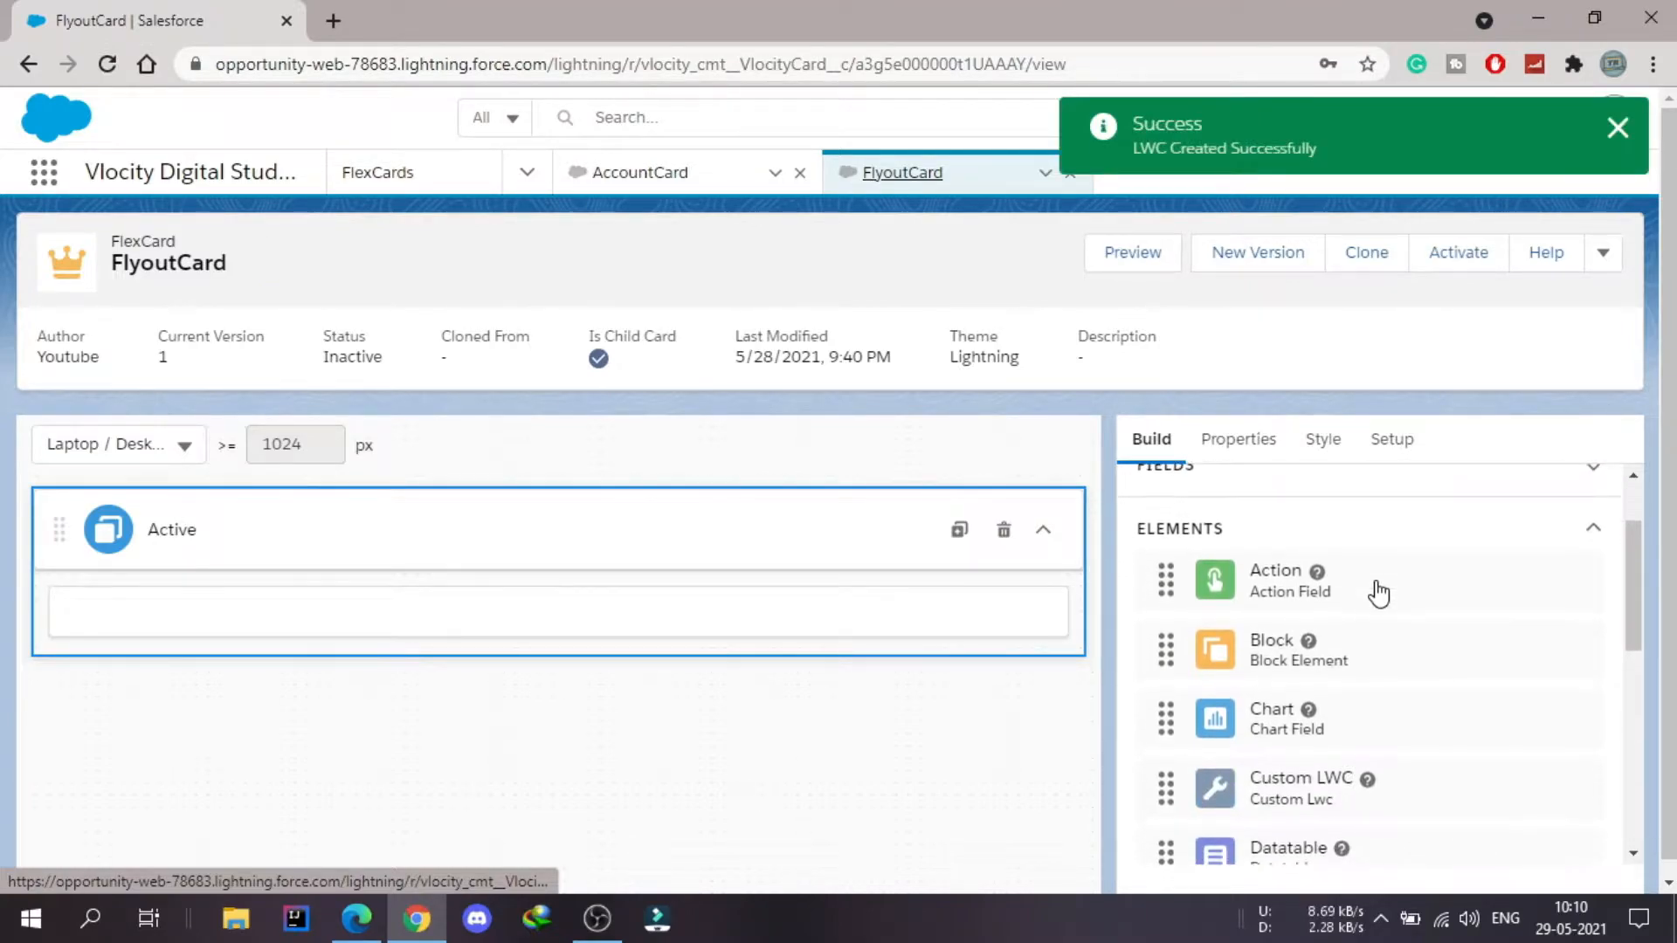
pyautogui.scroll(-3, 1364, 671)
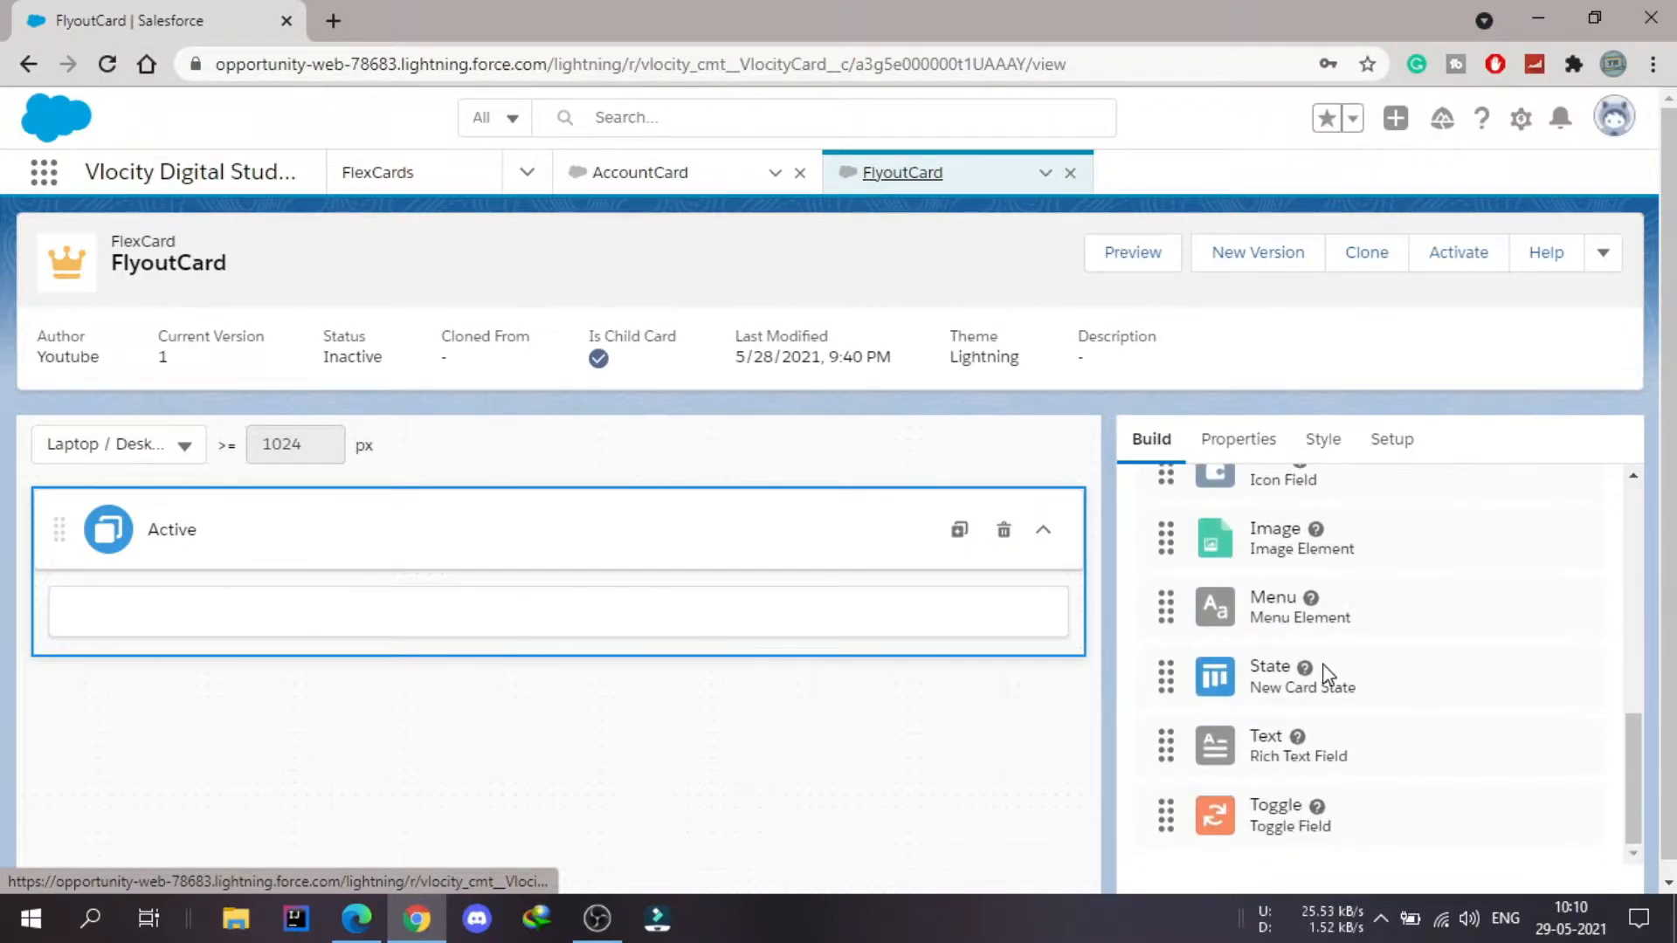
pyautogui.moveTo(1227, 753); pyautogui.dragTo(589, 612)
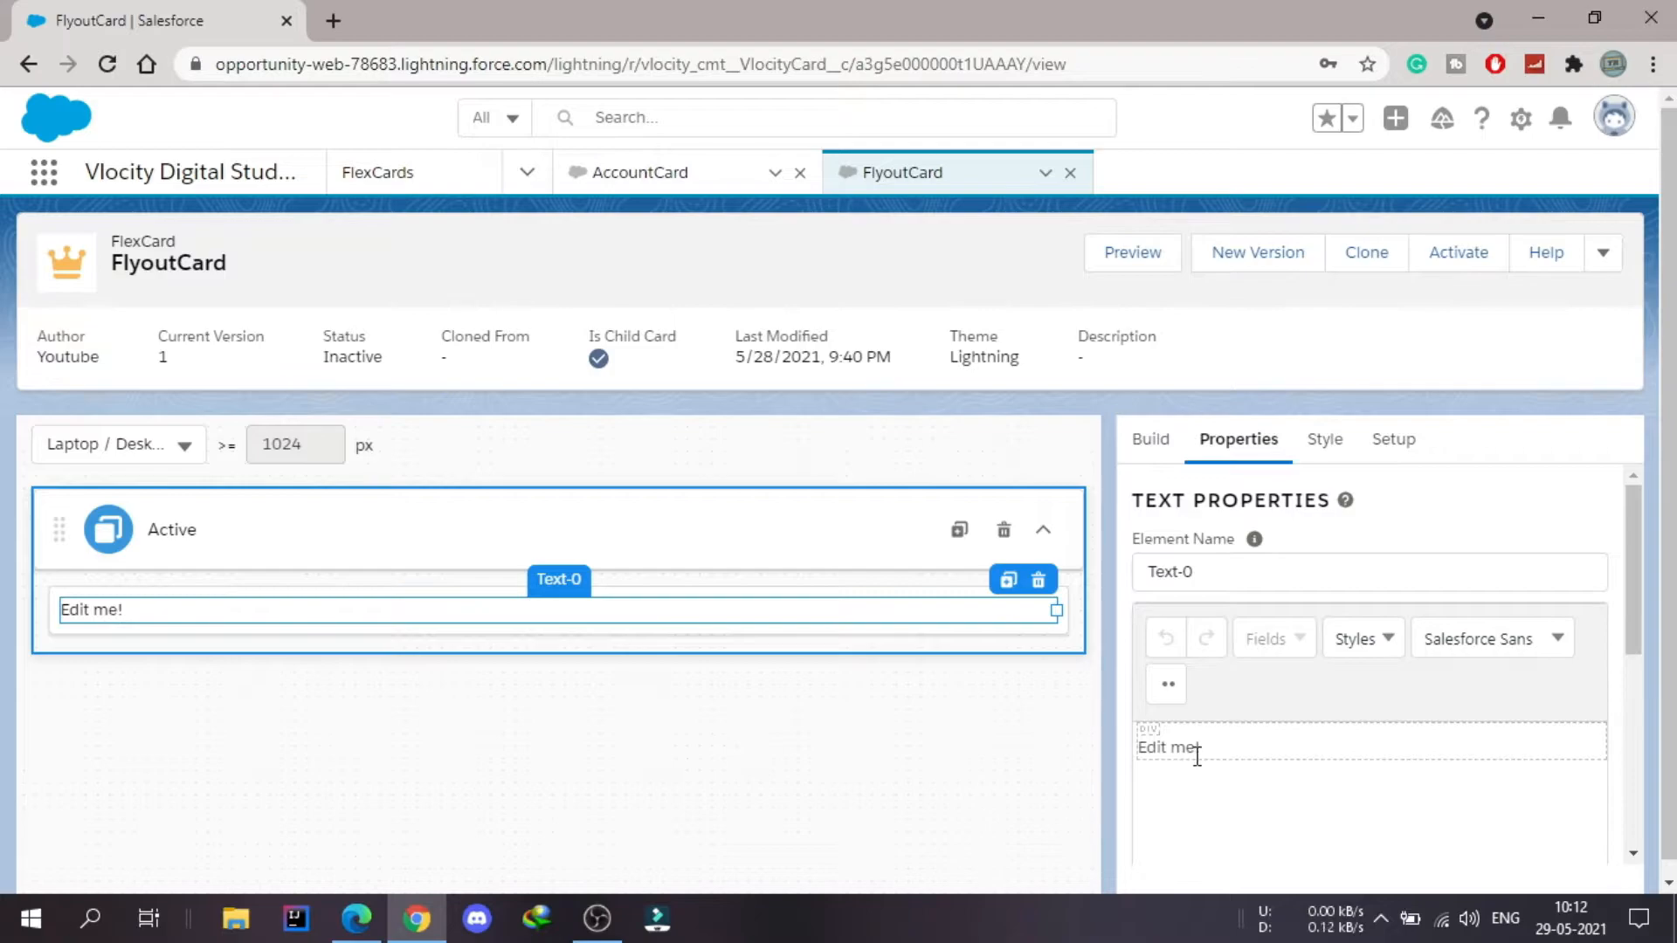
# Step: Replace the text element's placeholder content with AccountName and activate the FlyoutCard
pyautogui.scroll(-1, 1196, 755)
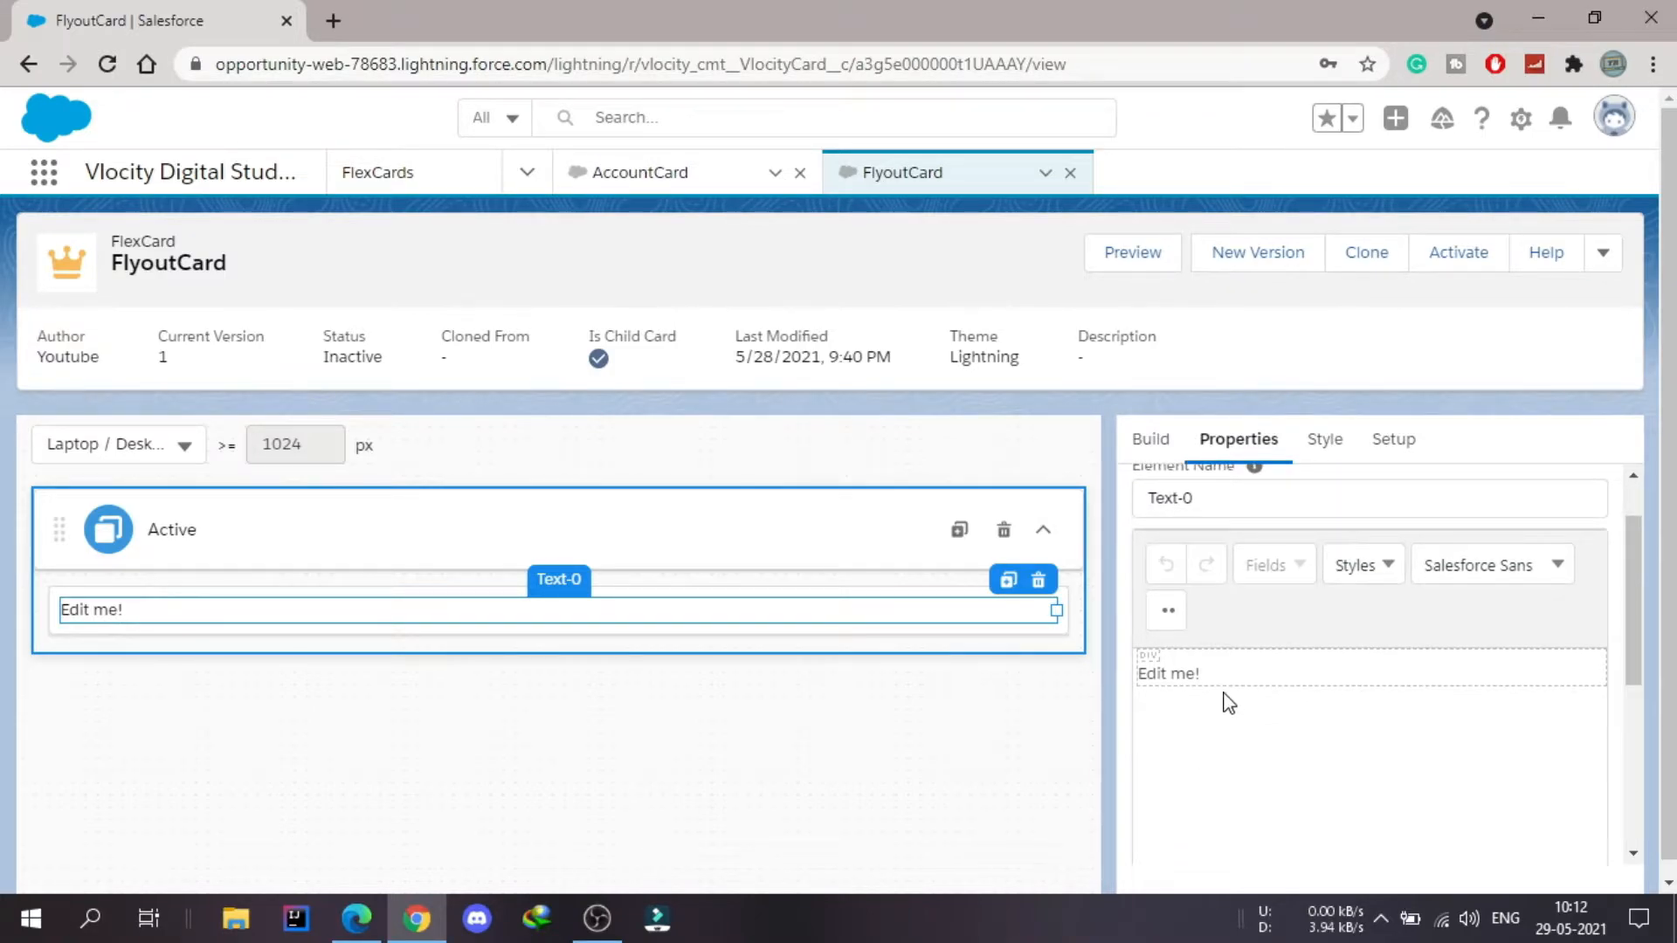
pyautogui.press('BackSpace')
pyautogui.press('BackSpace')
pyautogui.press('BackSpace')
pyautogui.press('BackSpace')
pyautogui.press('BackSpace')
pyautogui.press('BackSpace')
pyautogui.press('BackSpace')
pyautogui.write('AccountName')
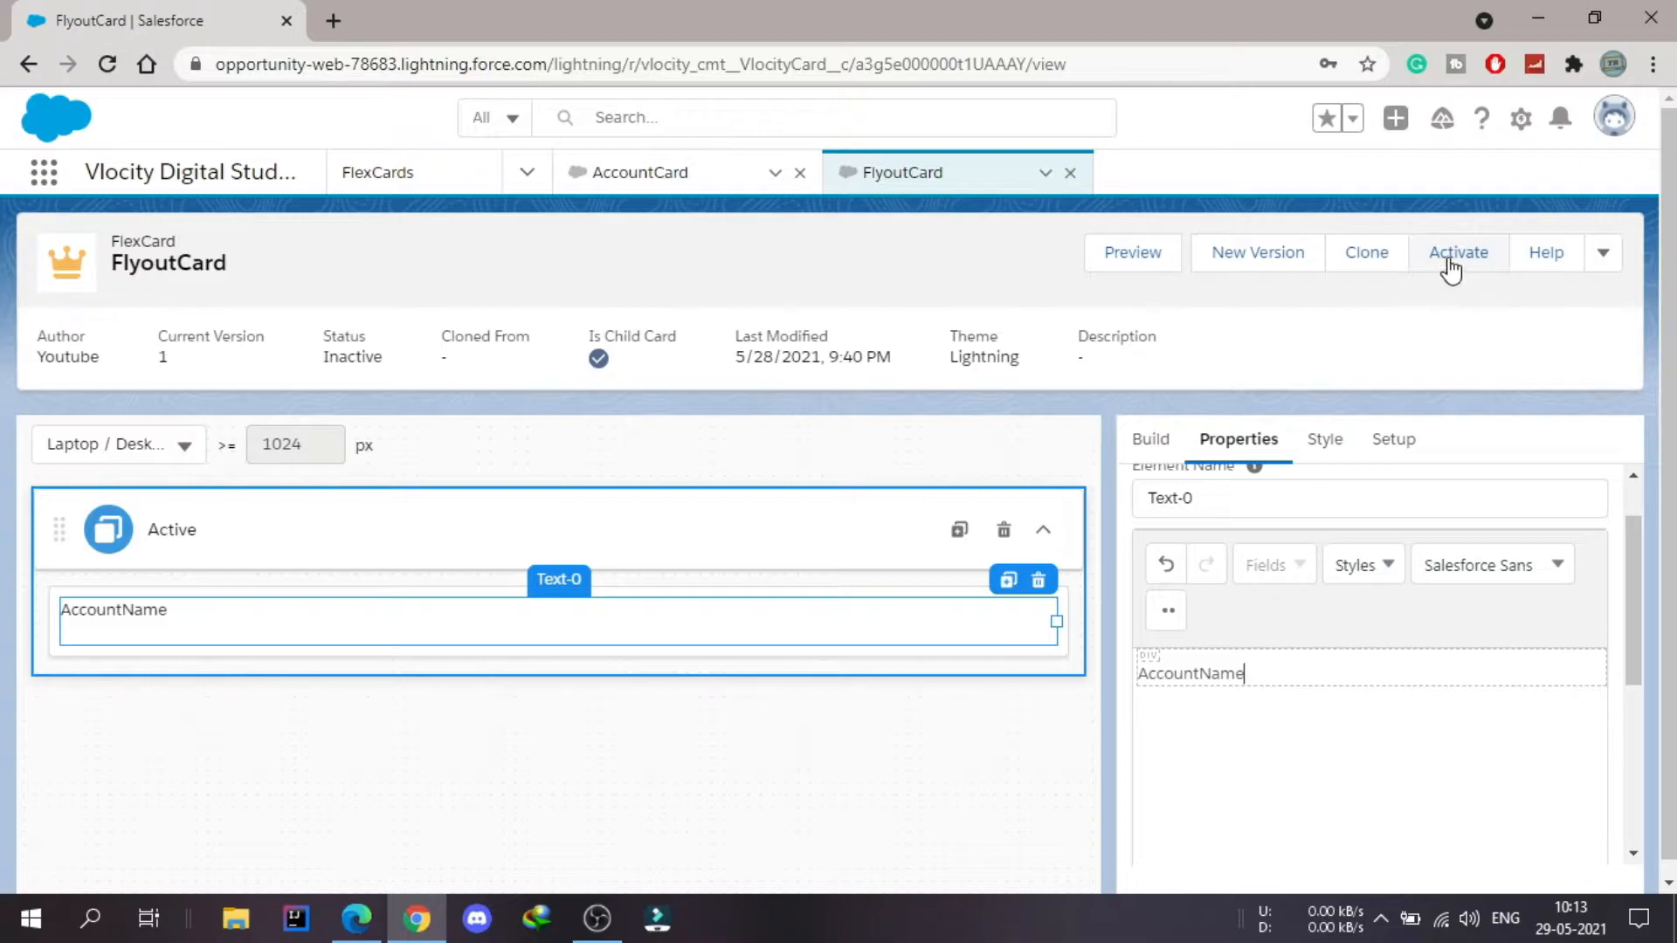
pyautogui.click(1451, 255)
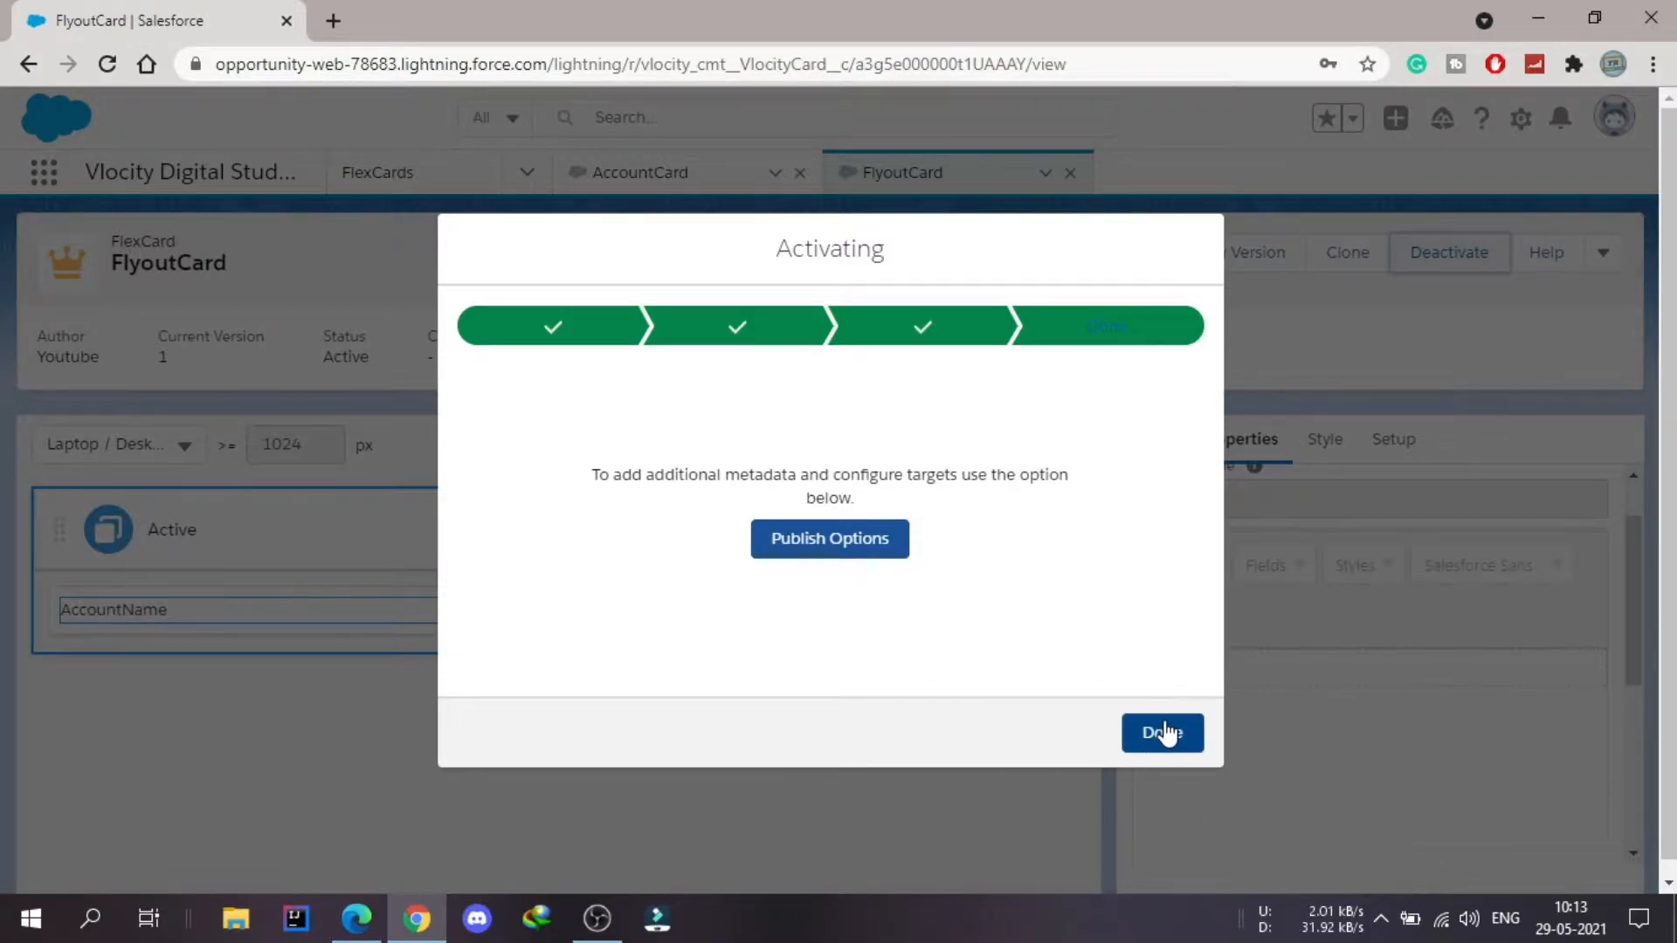
pyautogui.click(1162, 732)
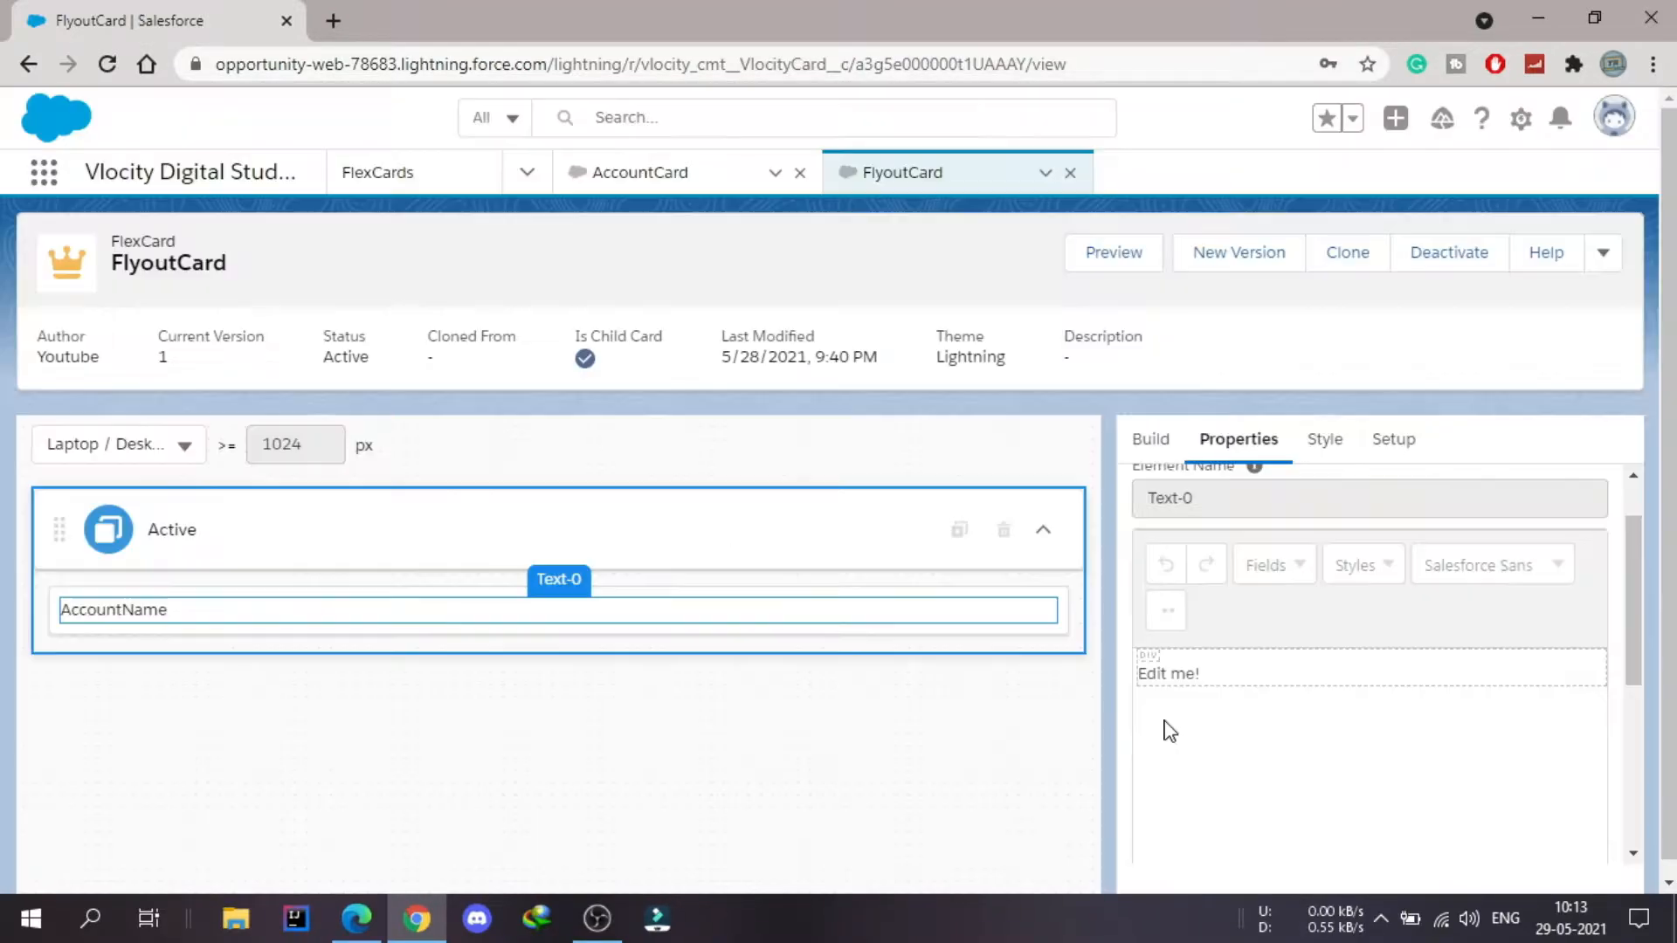
# Step: Add an Action element to the AccountCard's block, below the account's phone and ID fields
pyautogui.click(615, 181)
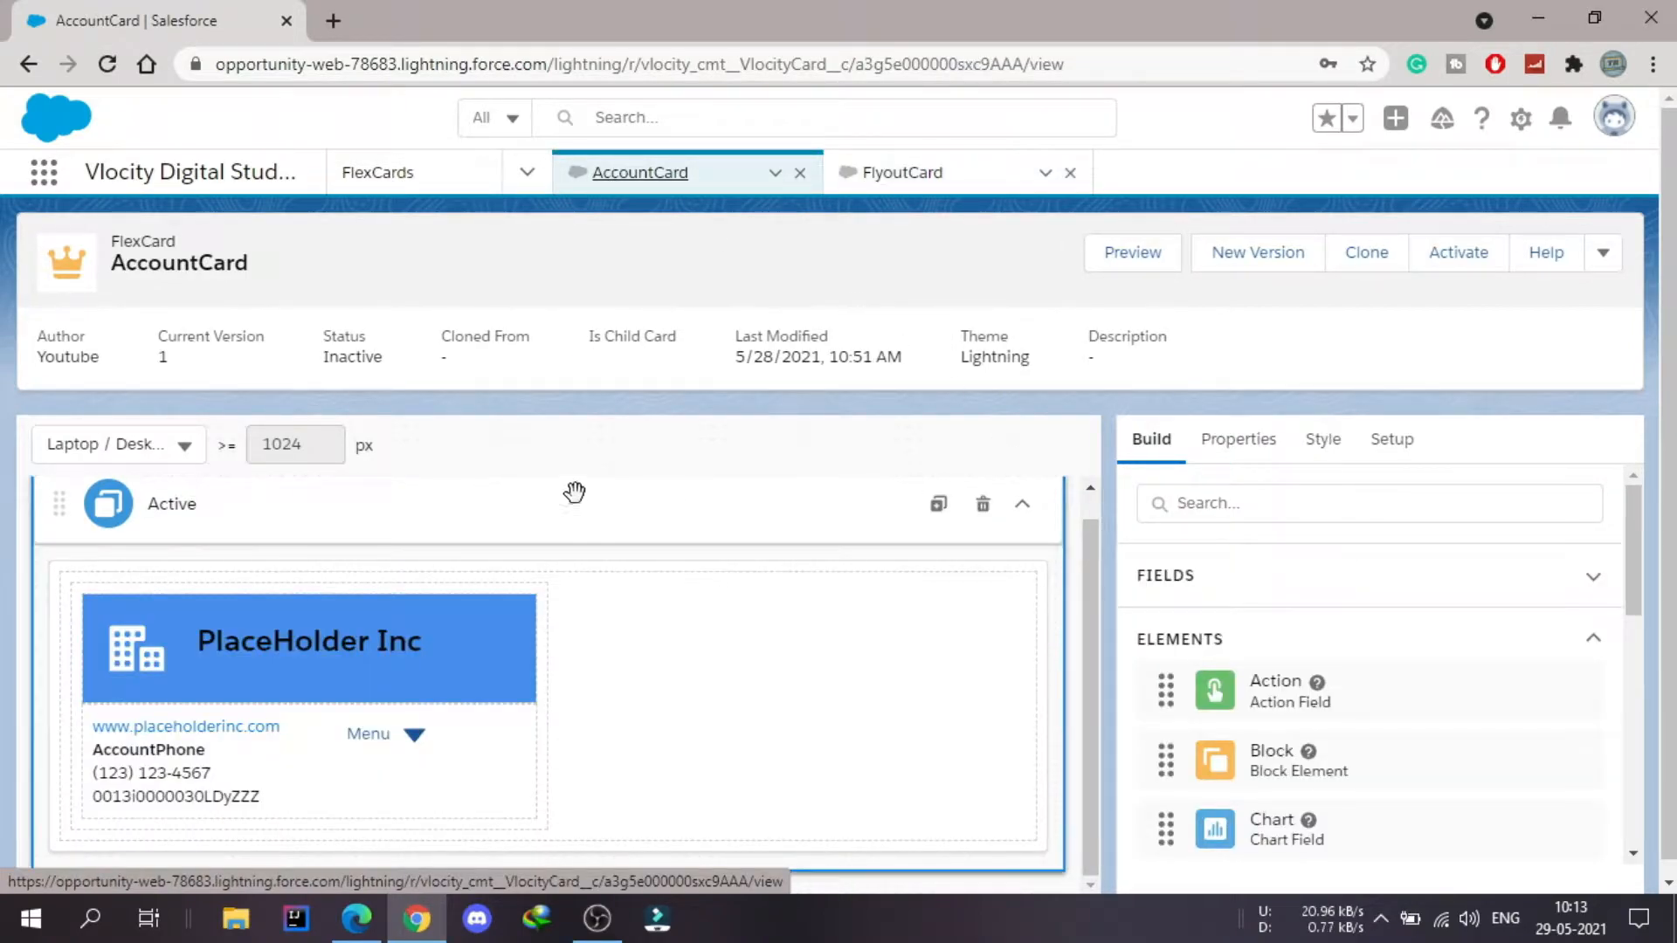
pyautogui.scroll(-1, 804, 469)
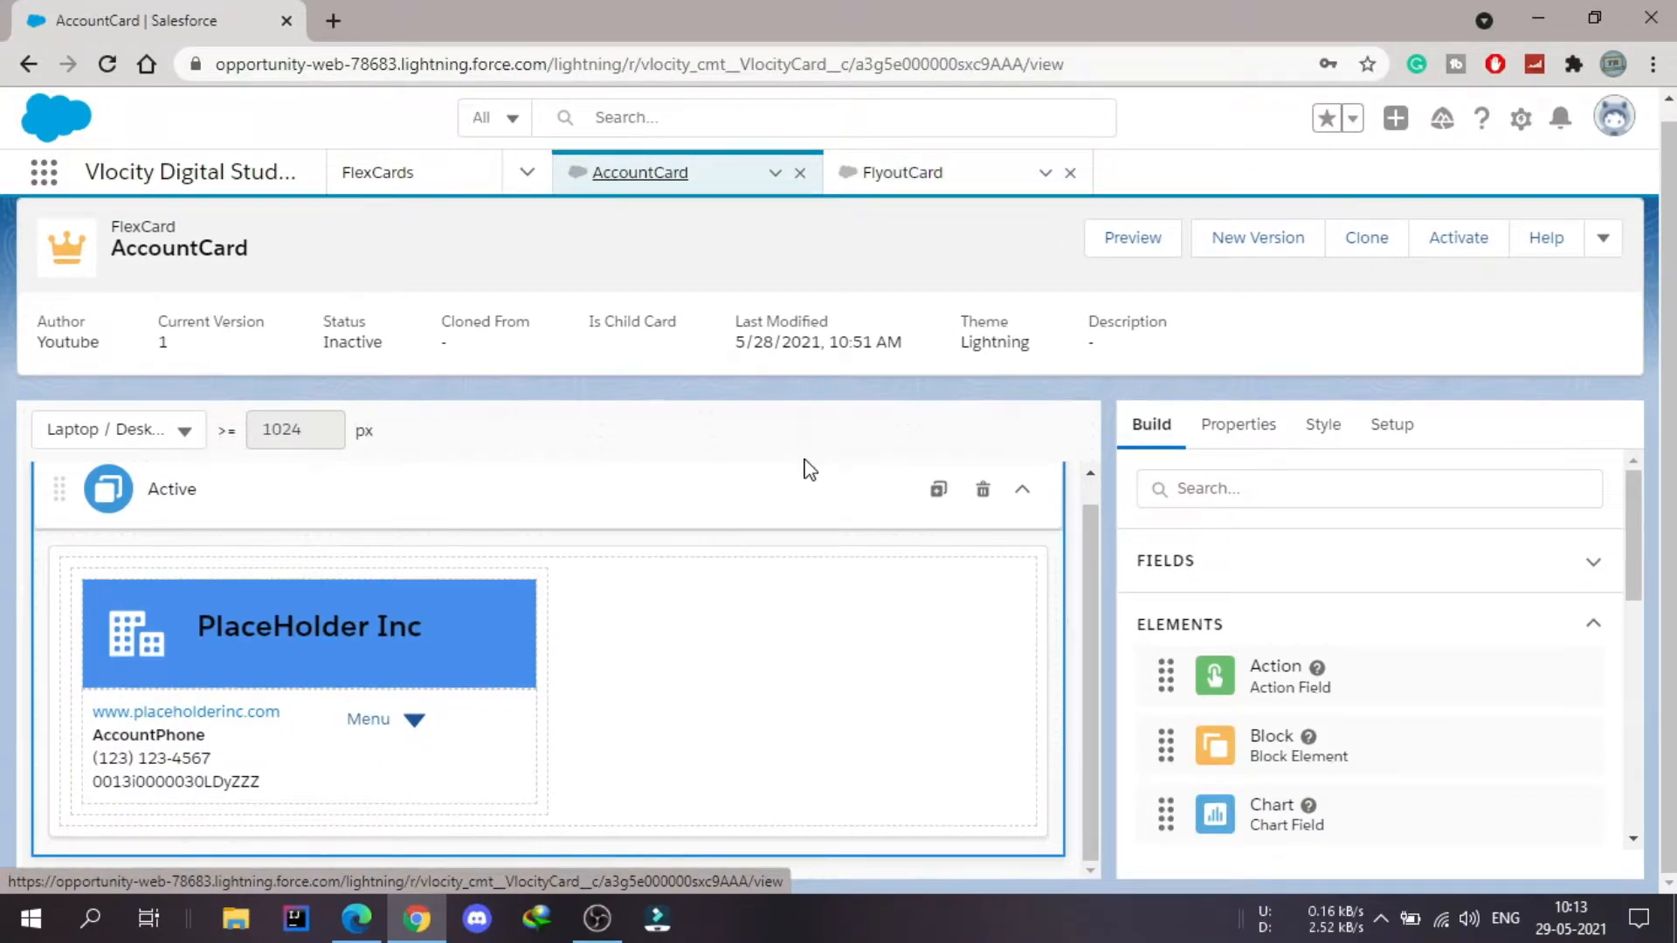
pyautogui.scroll(-7, 1343, 635)
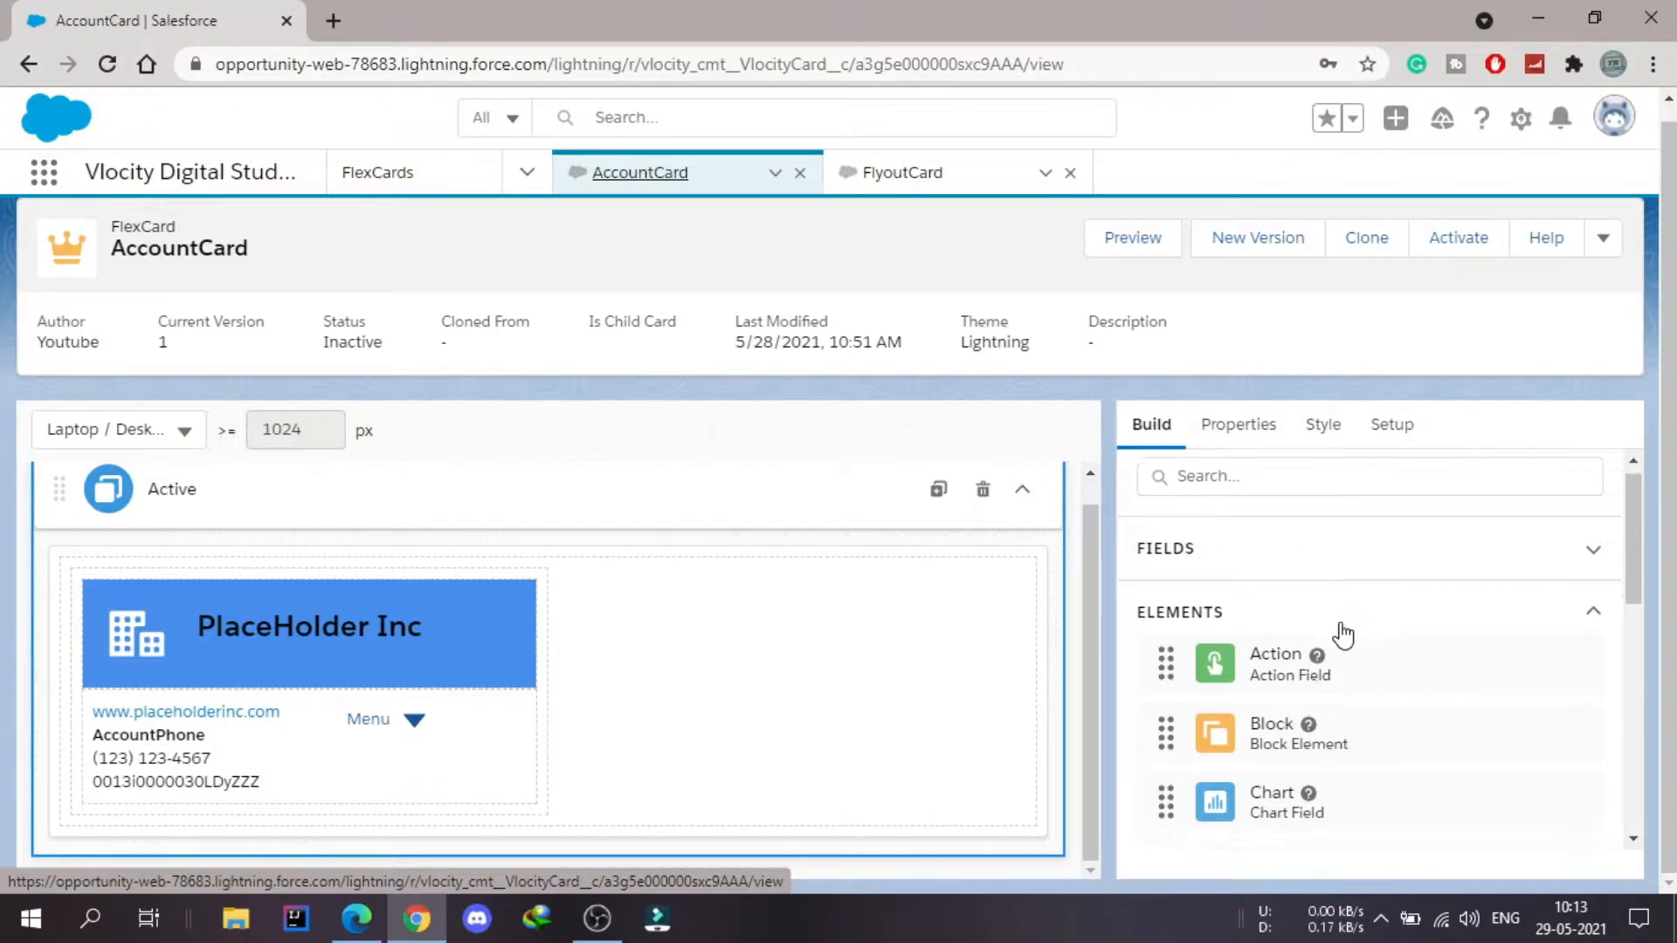
pyautogui.scroll(8, 1338, 635)
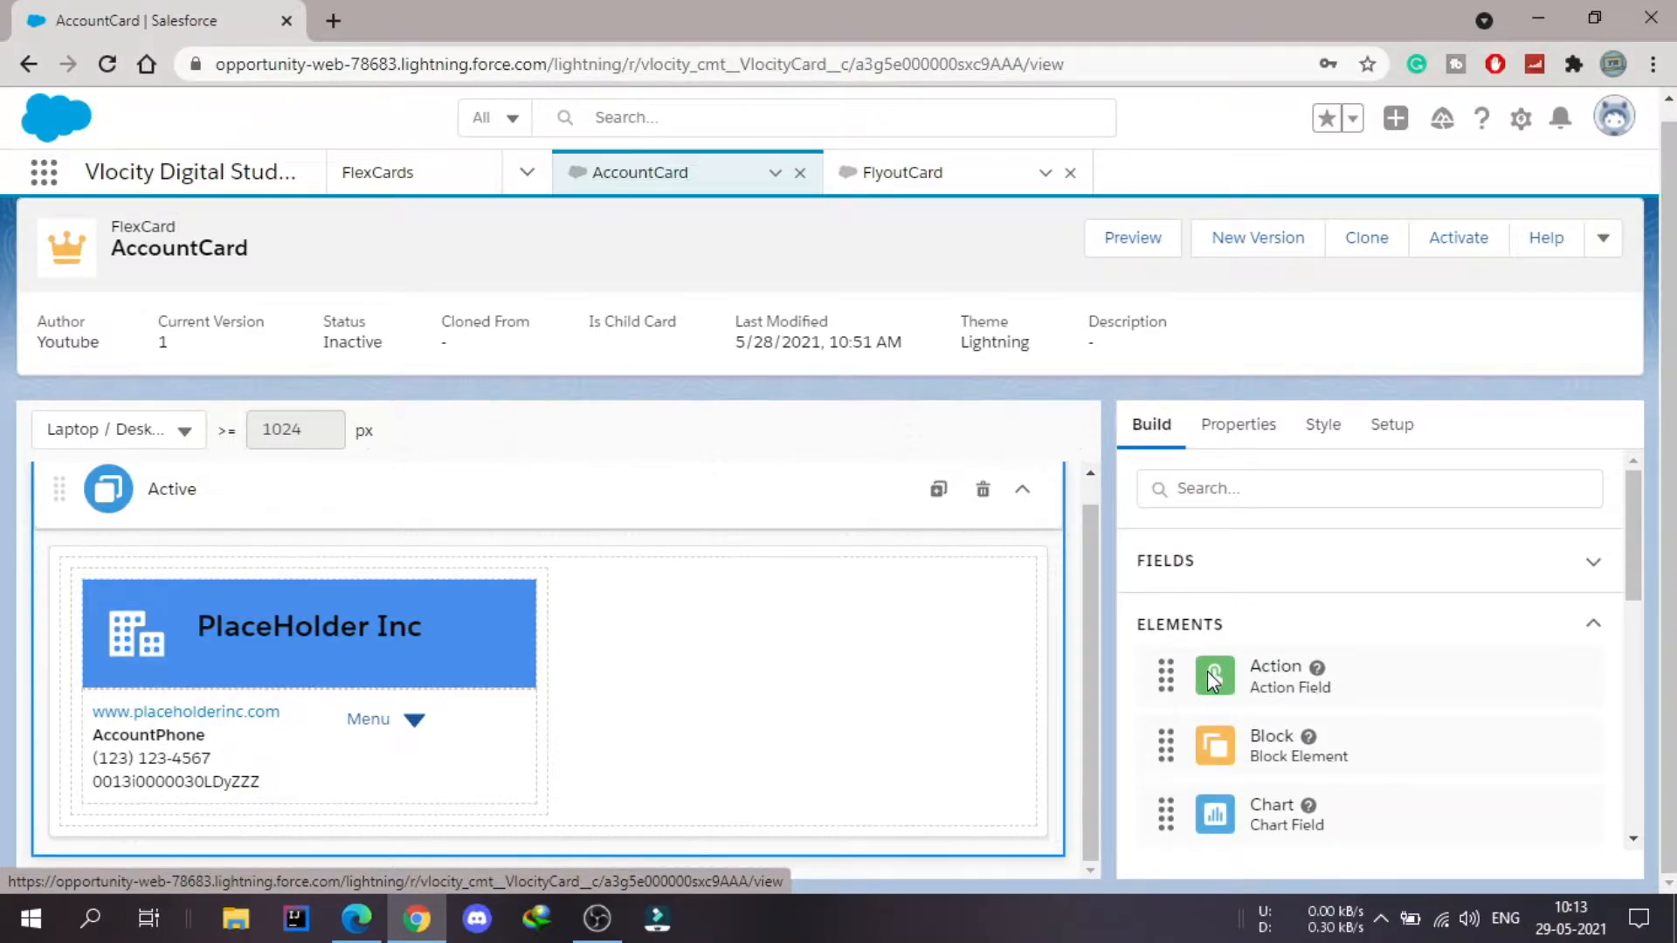
pyautogui.moveTo(1175, 673); pyautogui.dragTo(361, 777)
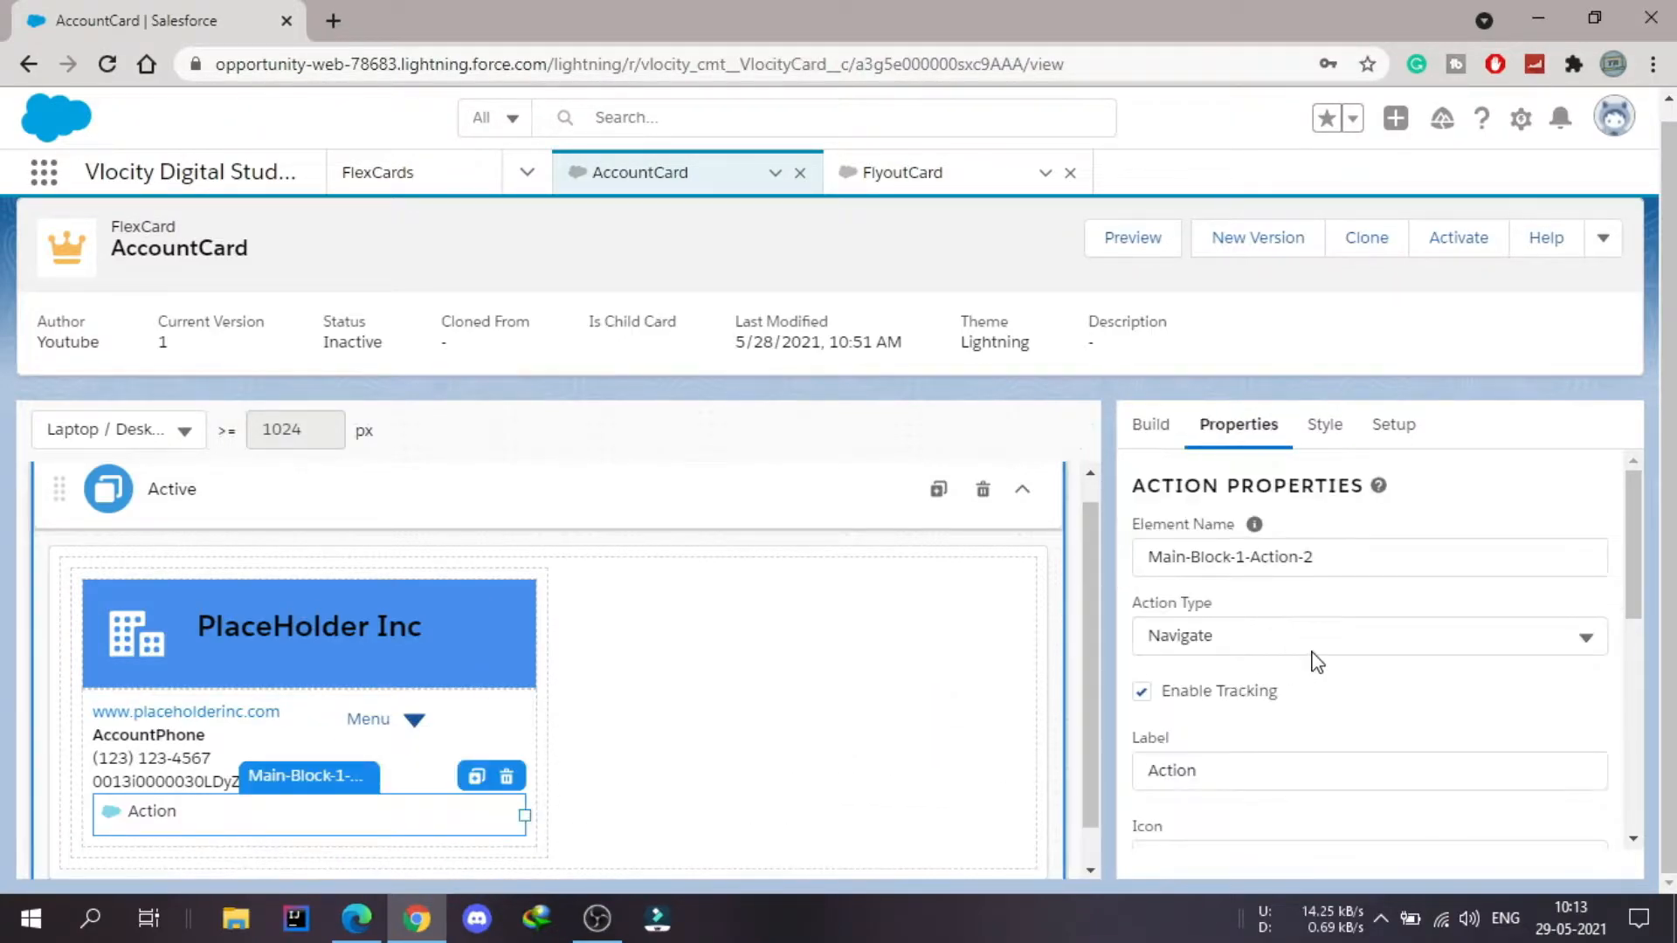
# Step: Replace the new action's label with Flyout
pyautogui.click(1238, 780)
pyautogui.press('BackSpace')
pyautogui.press('BackSpace')
pyautogui.press('BackSpace')
pyautogui.press('BackSpace')
pyautogui.press('BackSpace')
pyautogui.press('BackSpace')
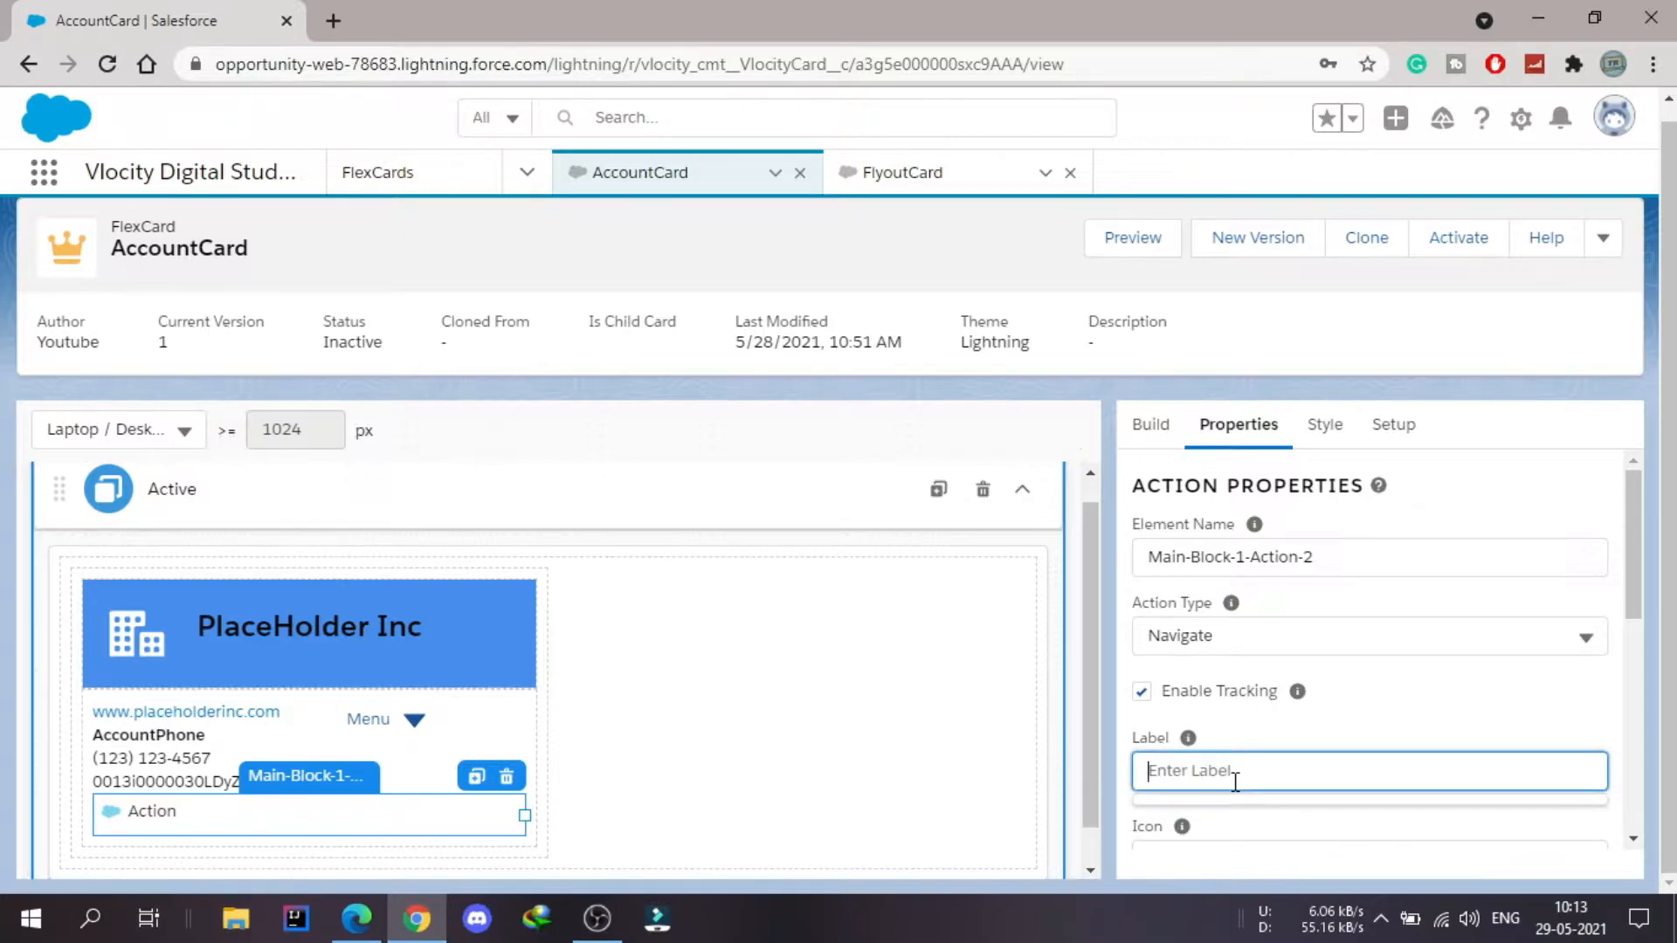
pyautogui.write('Flyout')
# Step: Set the action type of the new action to Flyout
pyautogui.click(1251, 640)
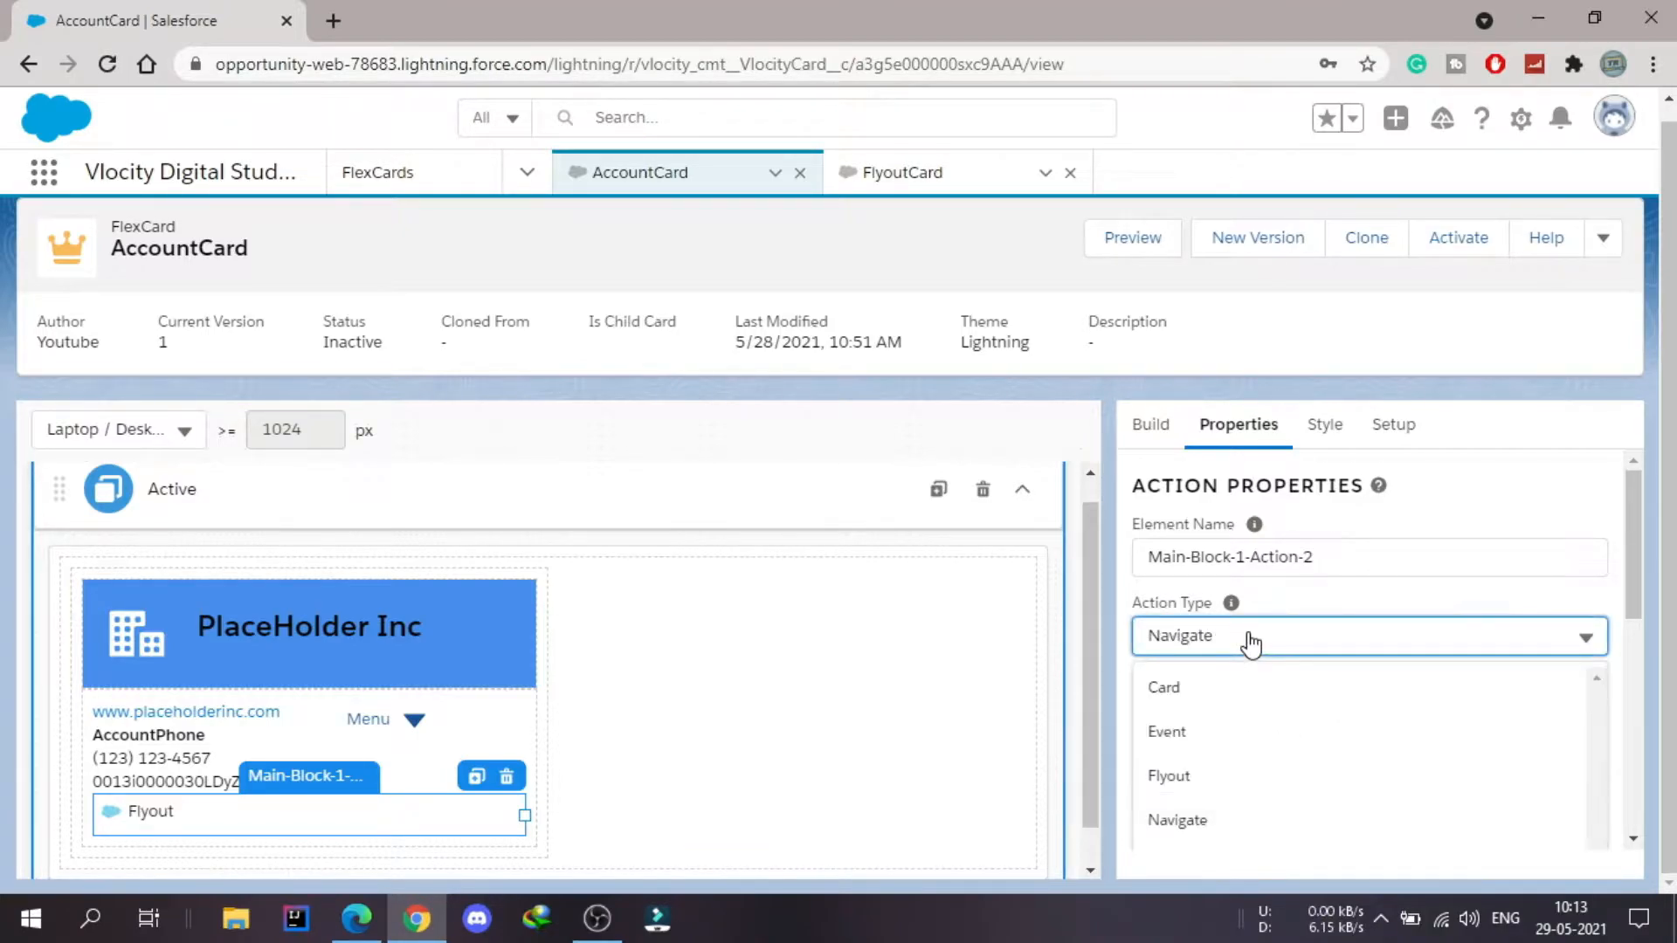
pyautogui.scroll(-2, 1251, 641)
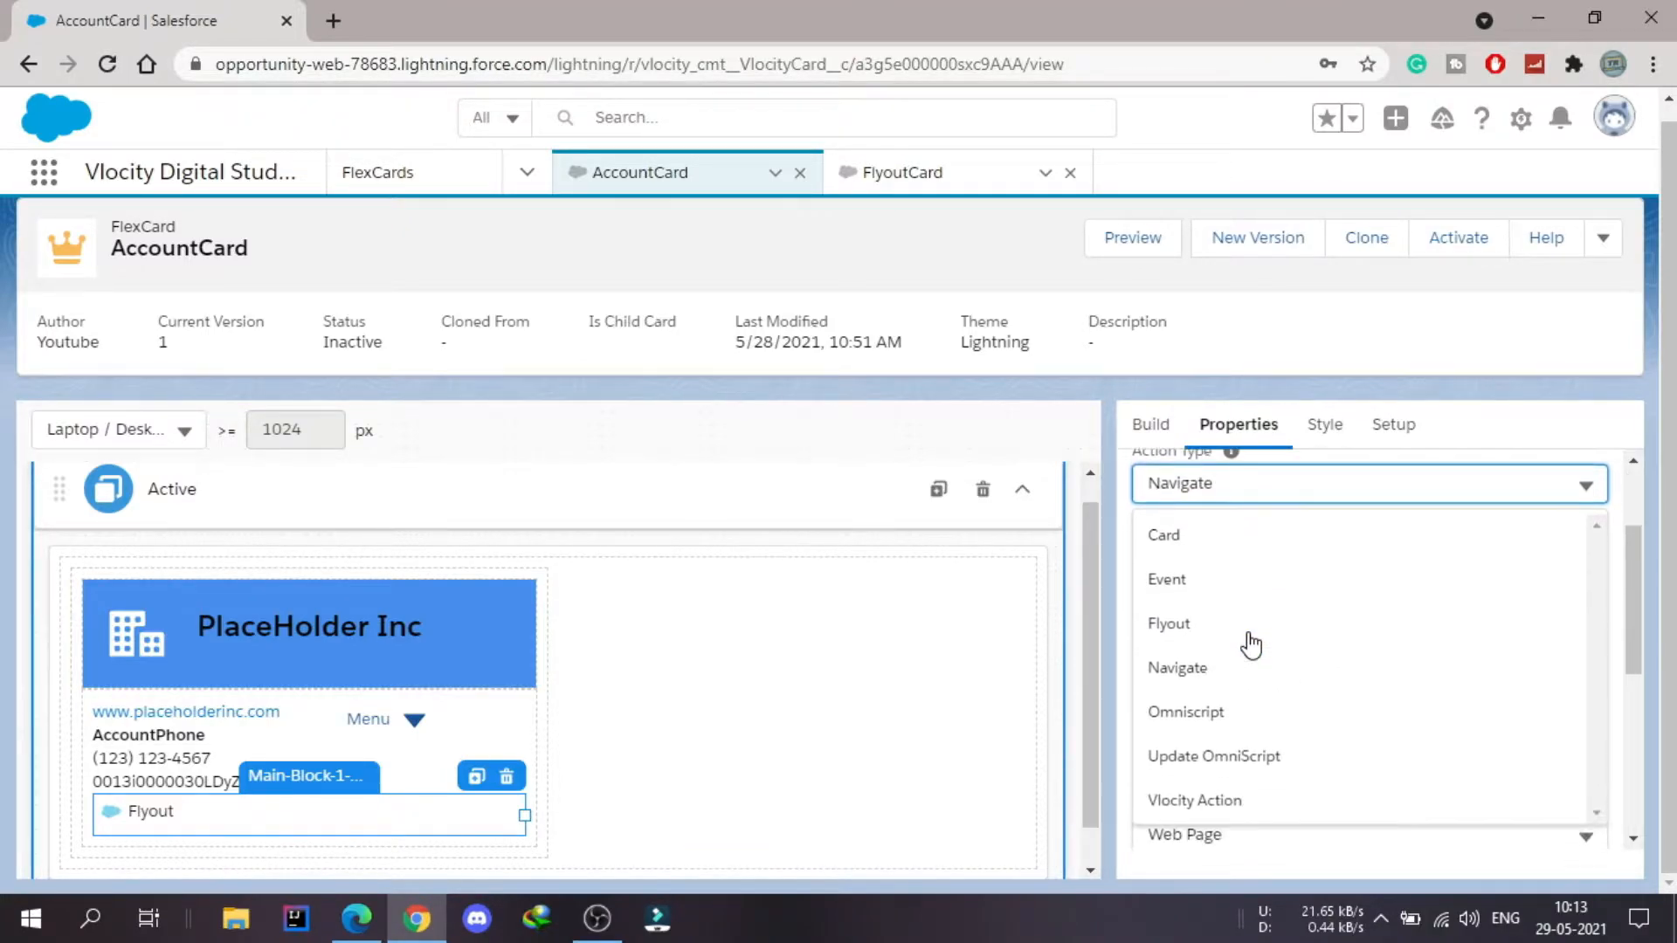
pyautogui.click(1170, 624)
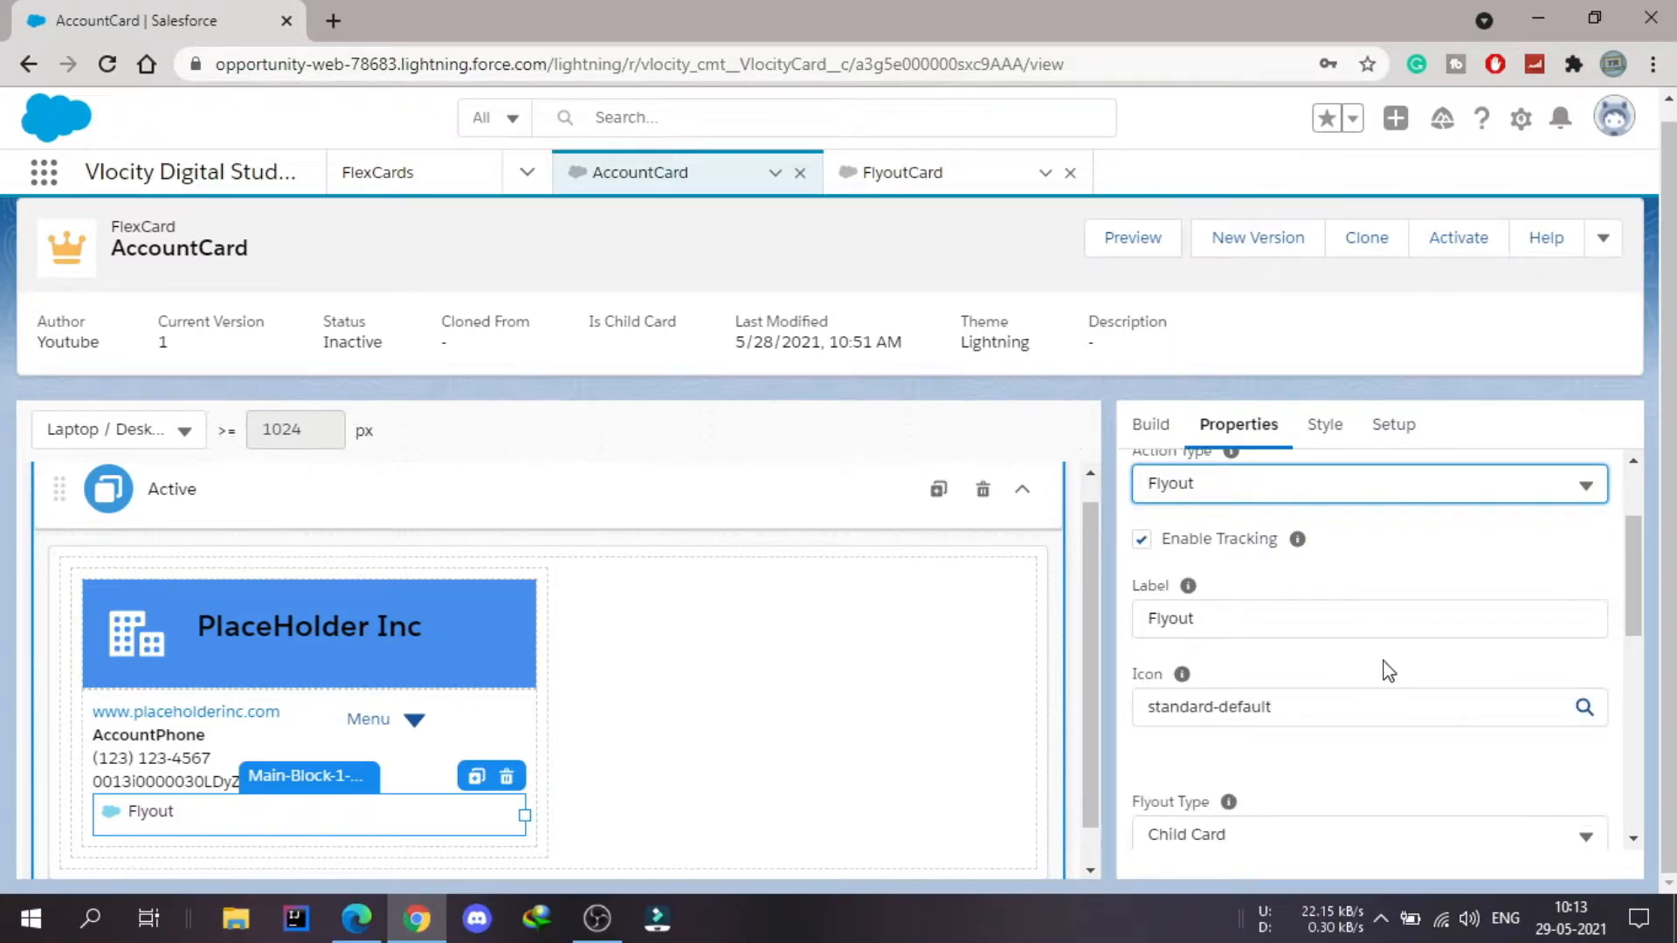
# Step: Check the available flyout types and look through the child cards offered for the Flyout action
pyautogui.scroll(-3, 1375, 668)
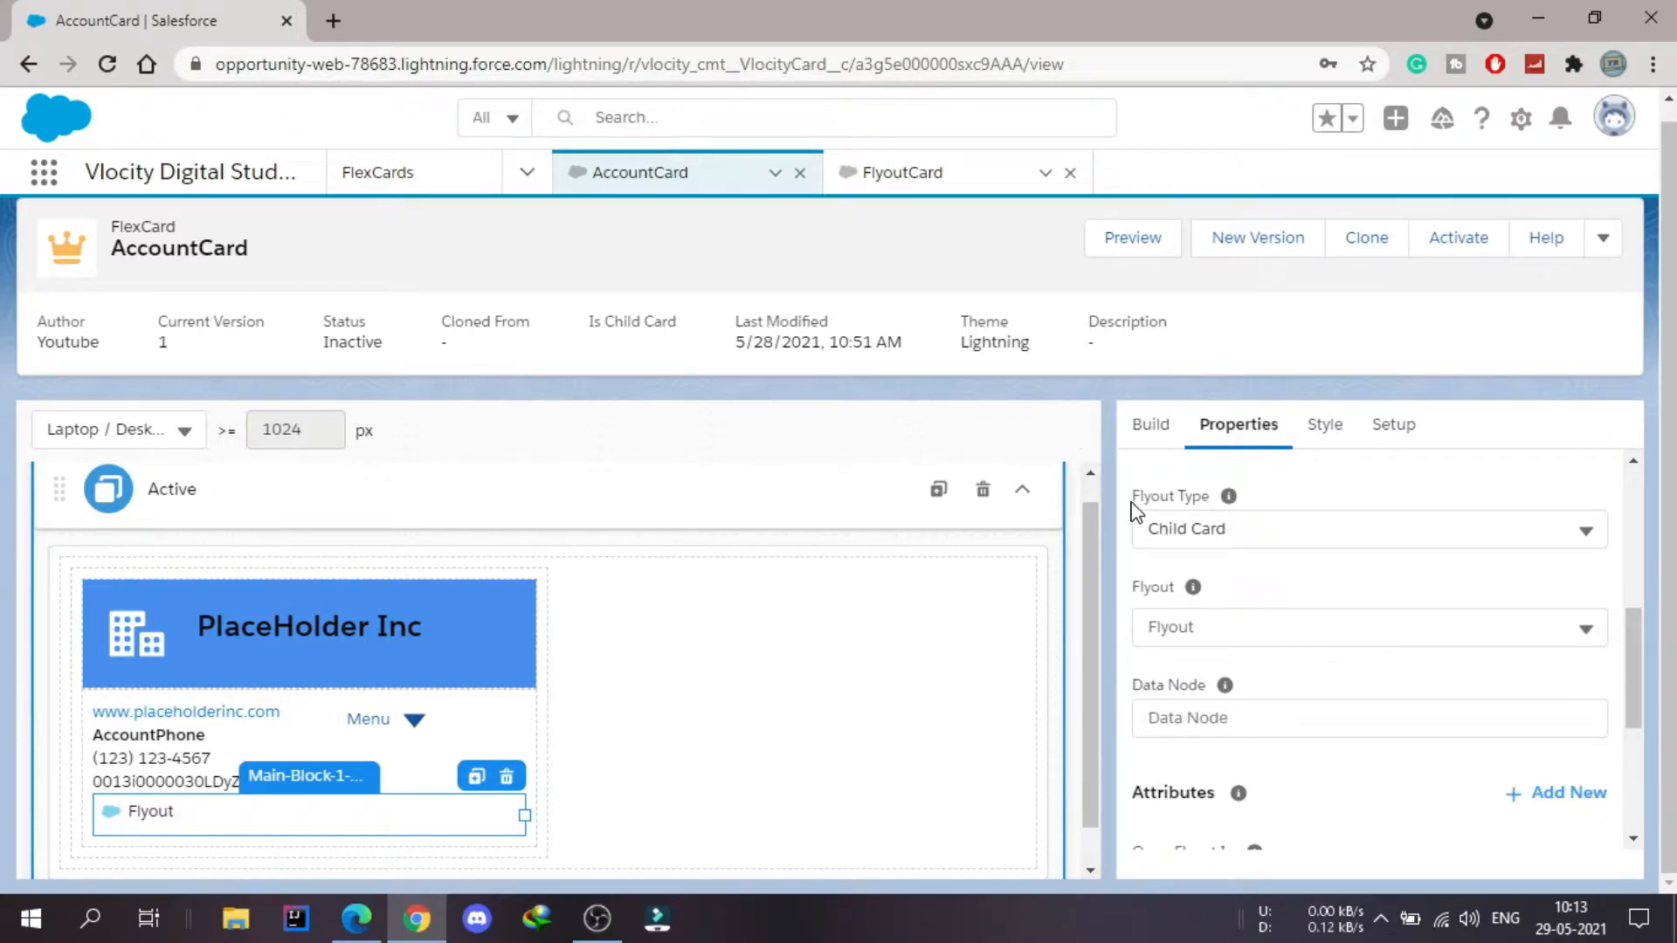
pyautogui.moveTo(1131, 503); pyautogui.dragTo(1204, 502)
pyautogui.click(1326, 541)
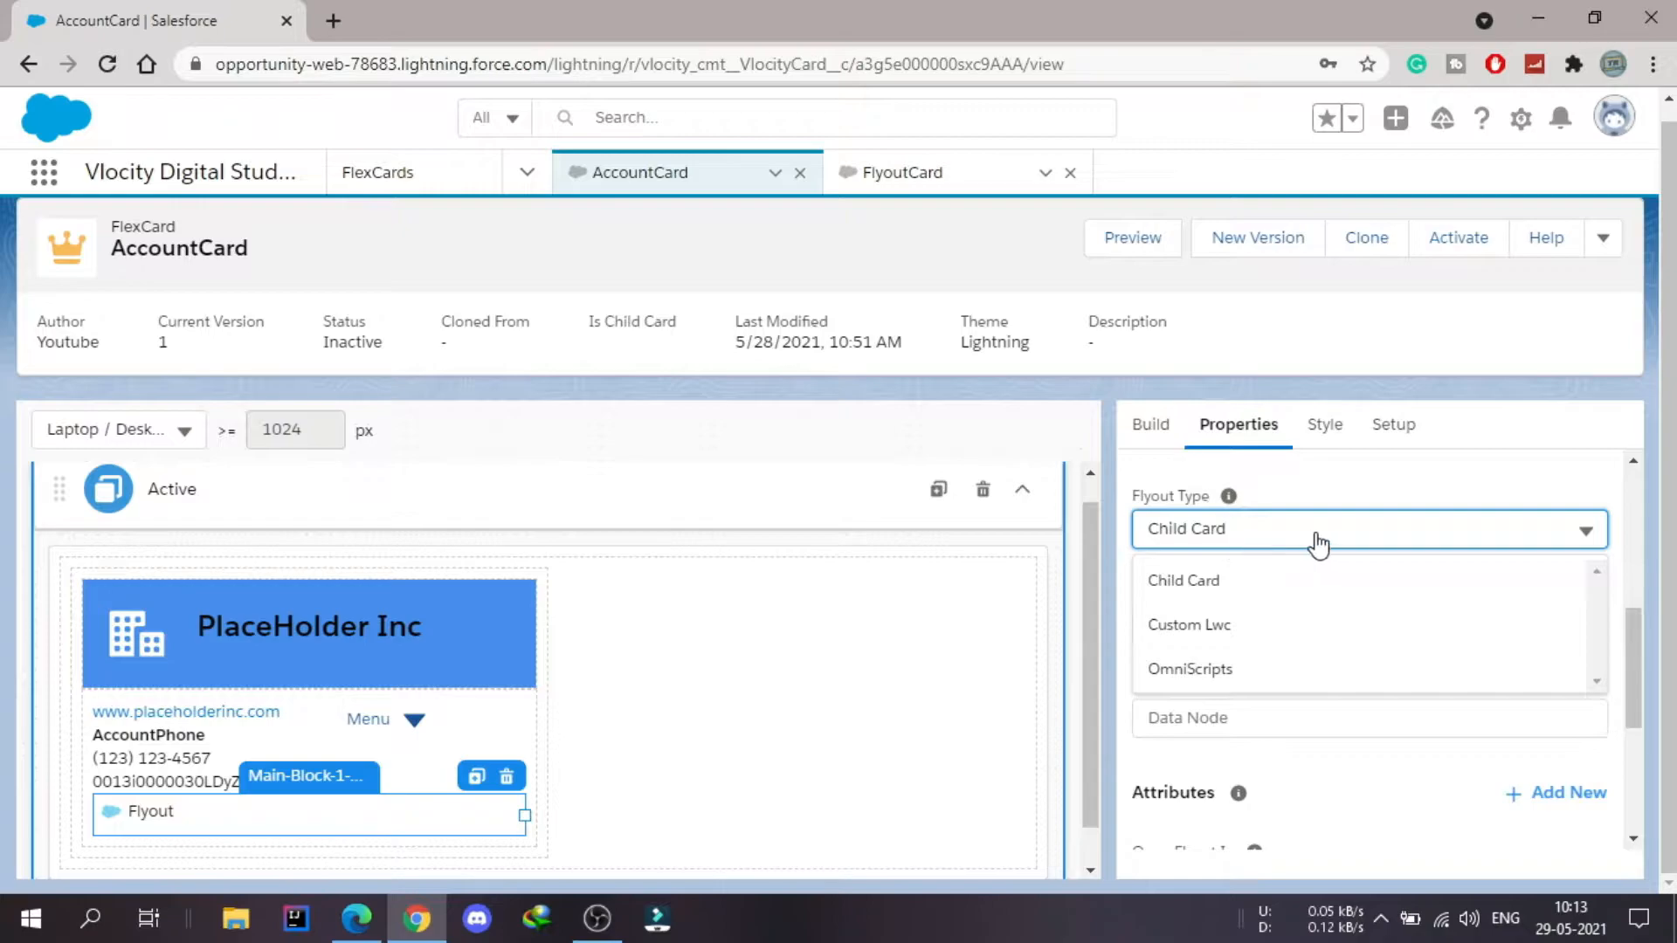
pyautogui.click(1371, 473)
pyautogui.scroll(-1, 1354, 524)
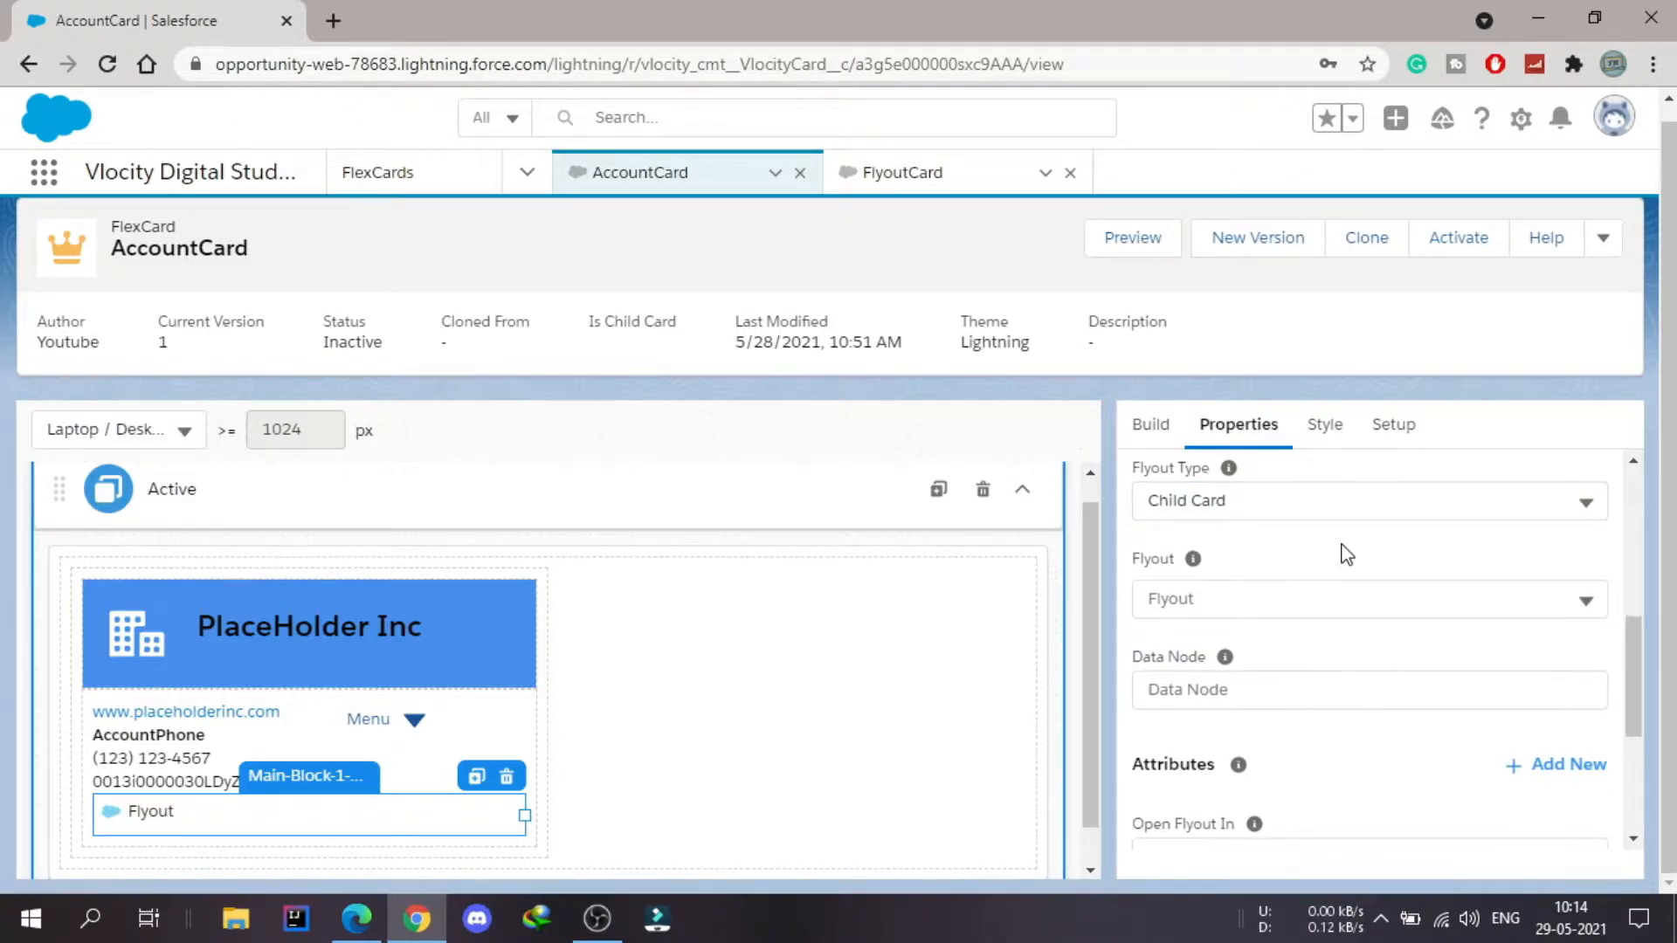
pyautogui.click(1343, 613)
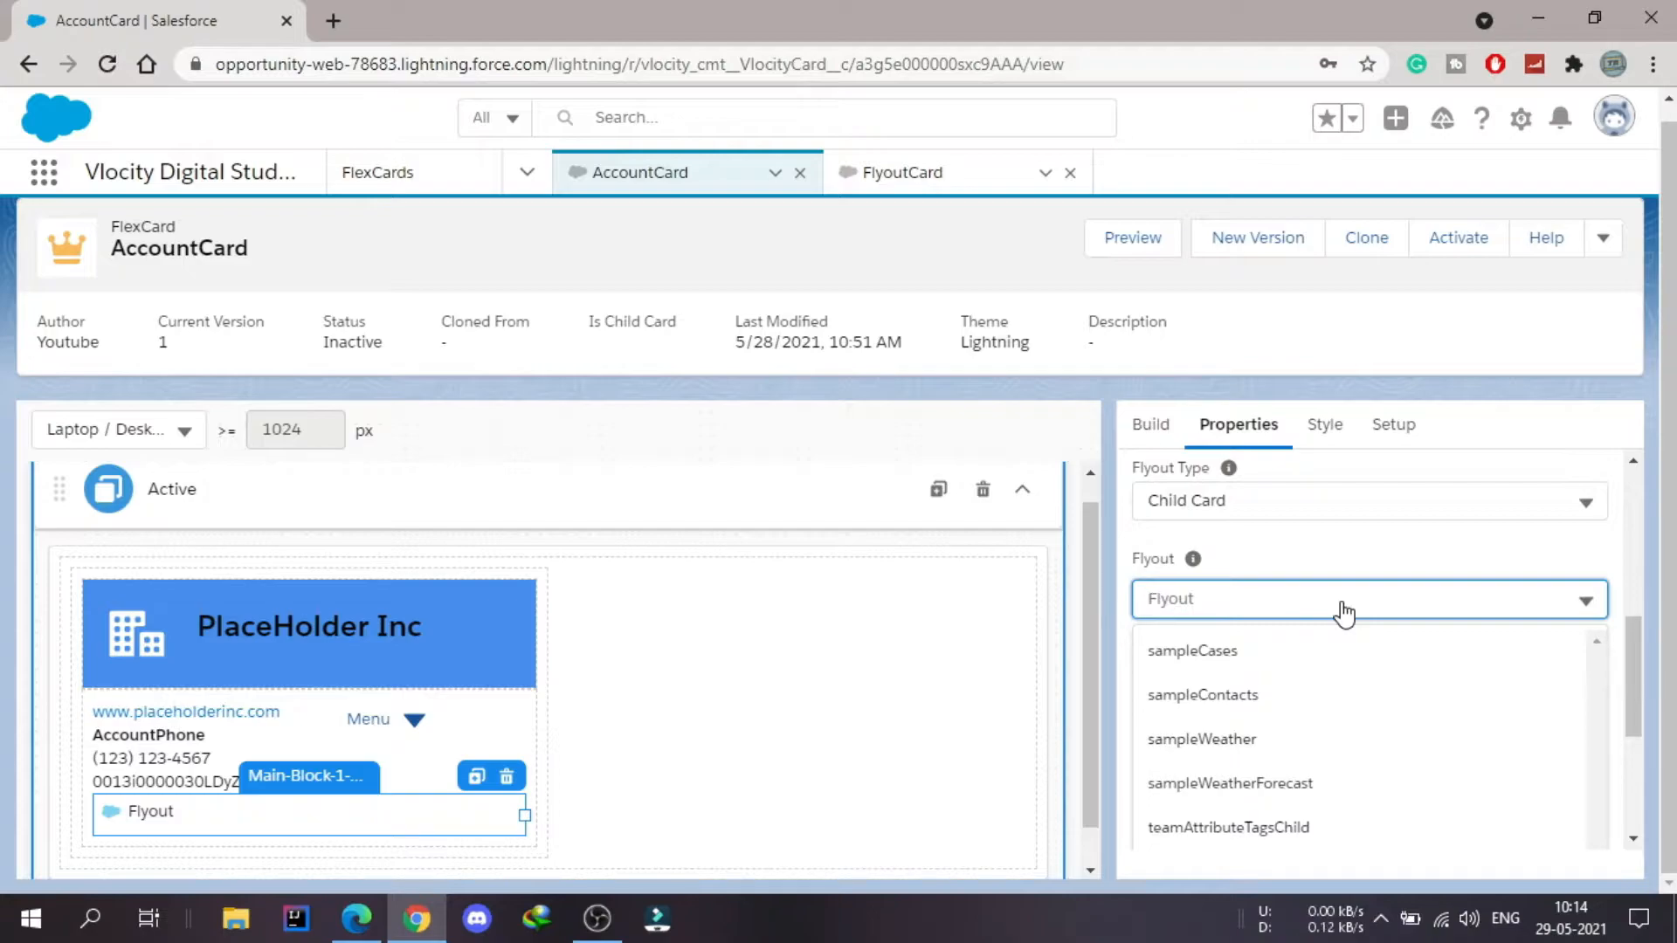
pyautogui.scroll(-2, 1411, 737)
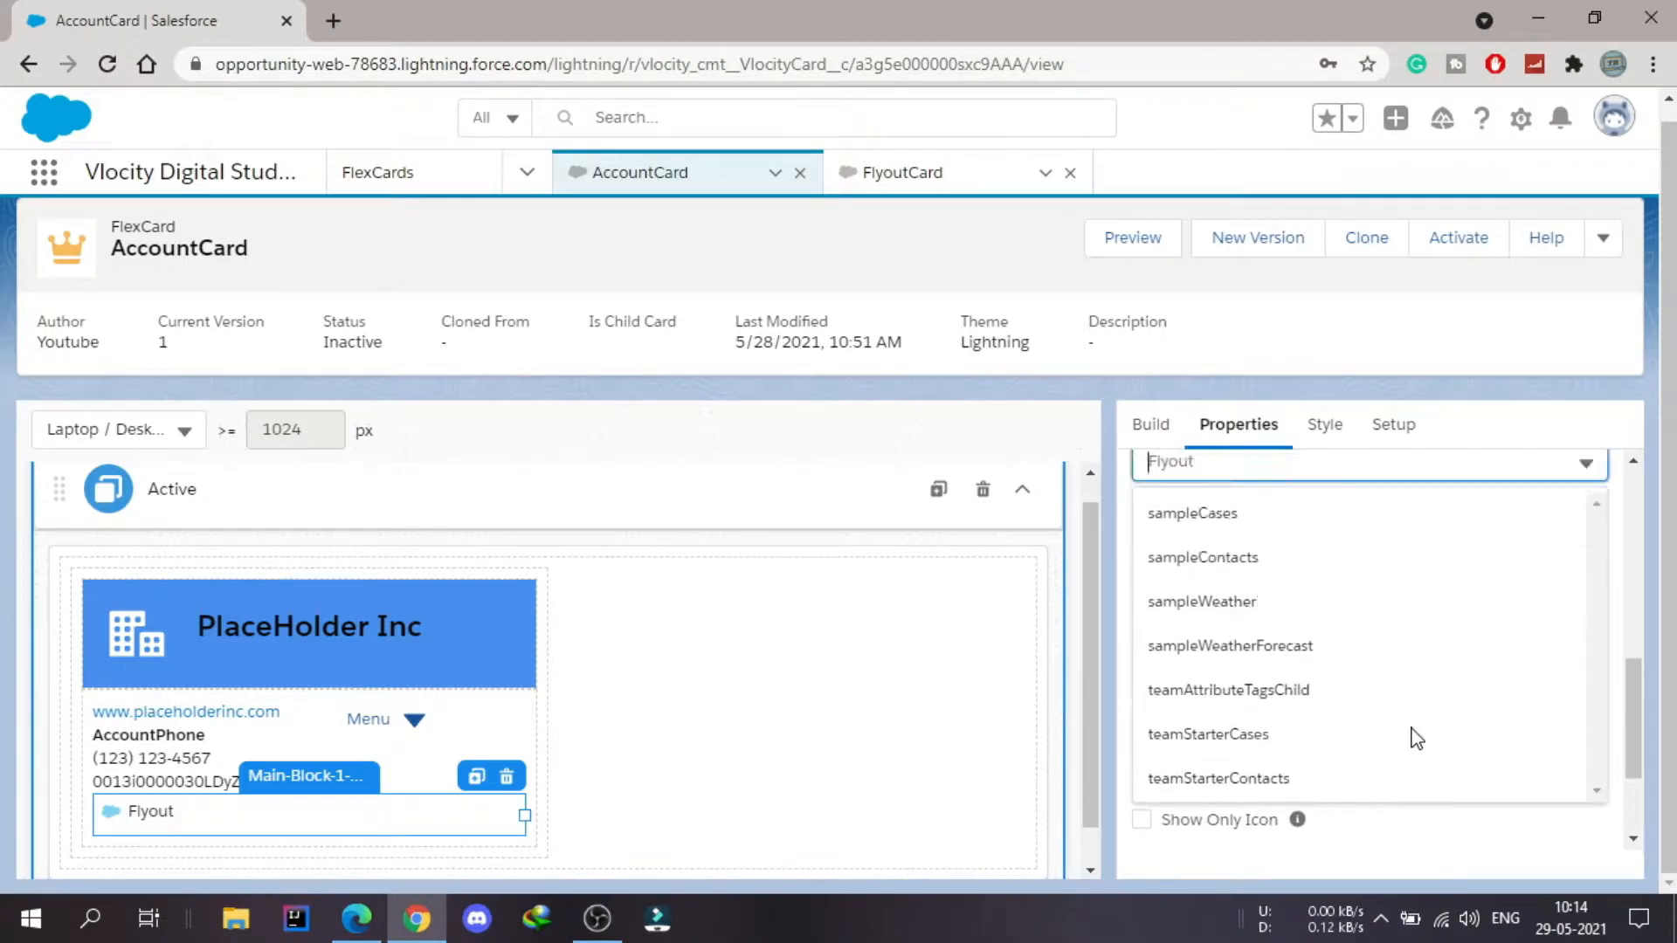
pyautogui.click(1414, 738)
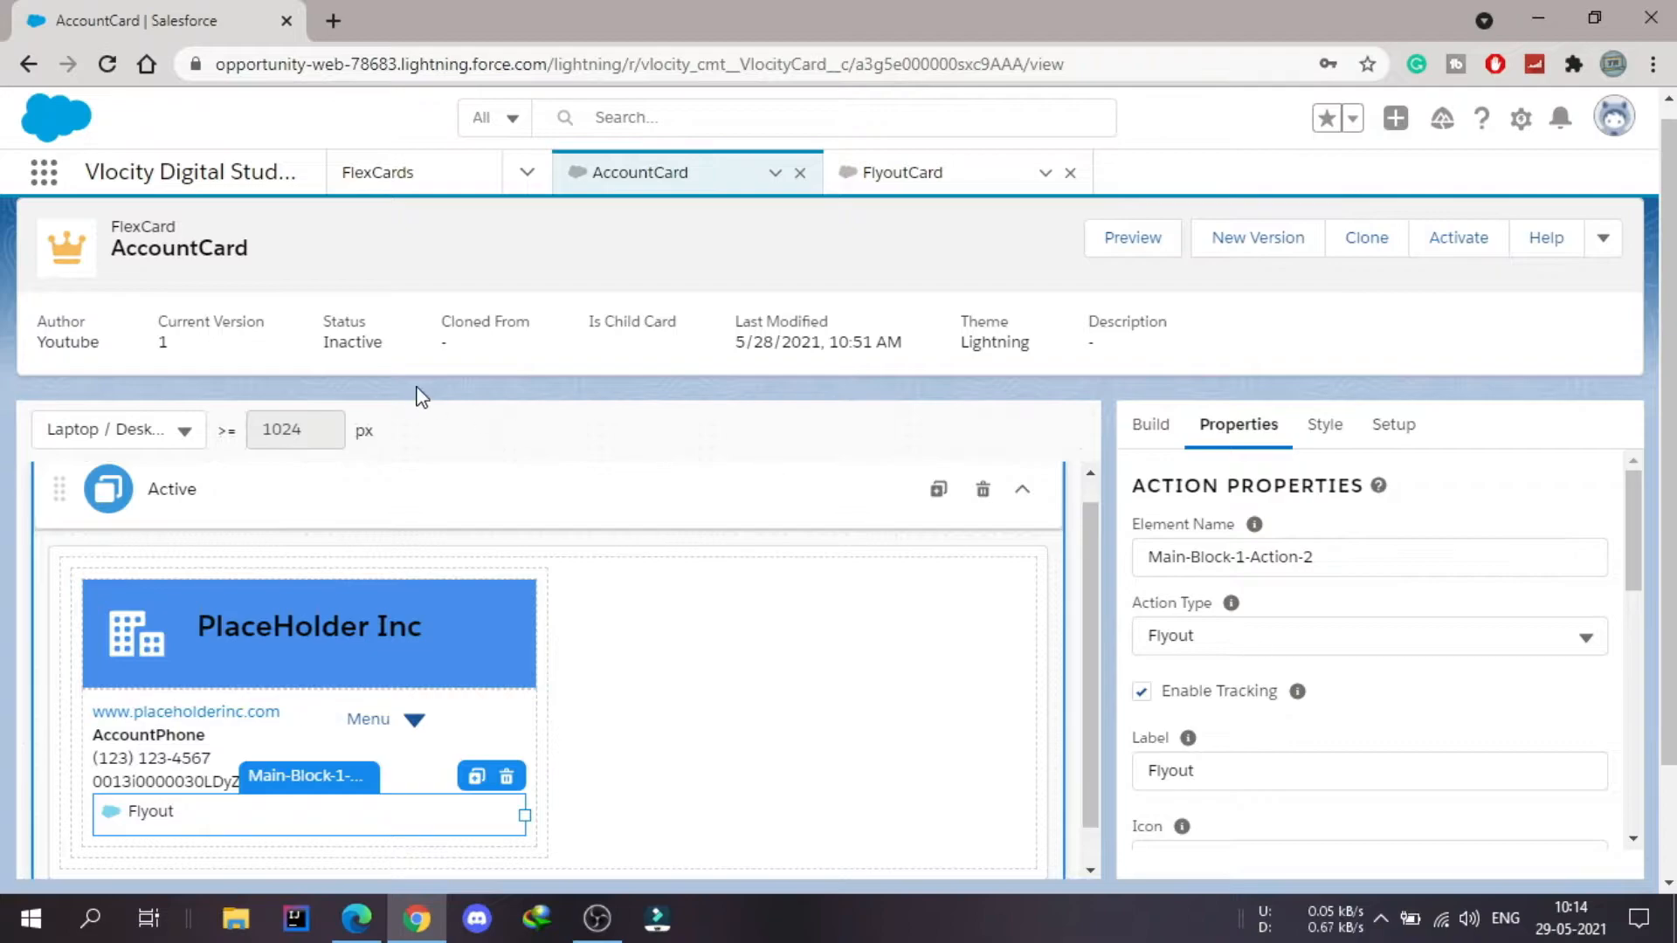
# Step: Reload the page and set the AccountCard's Flyout action to open the FlyoutCard child card
pyautogui.click(107, 63)
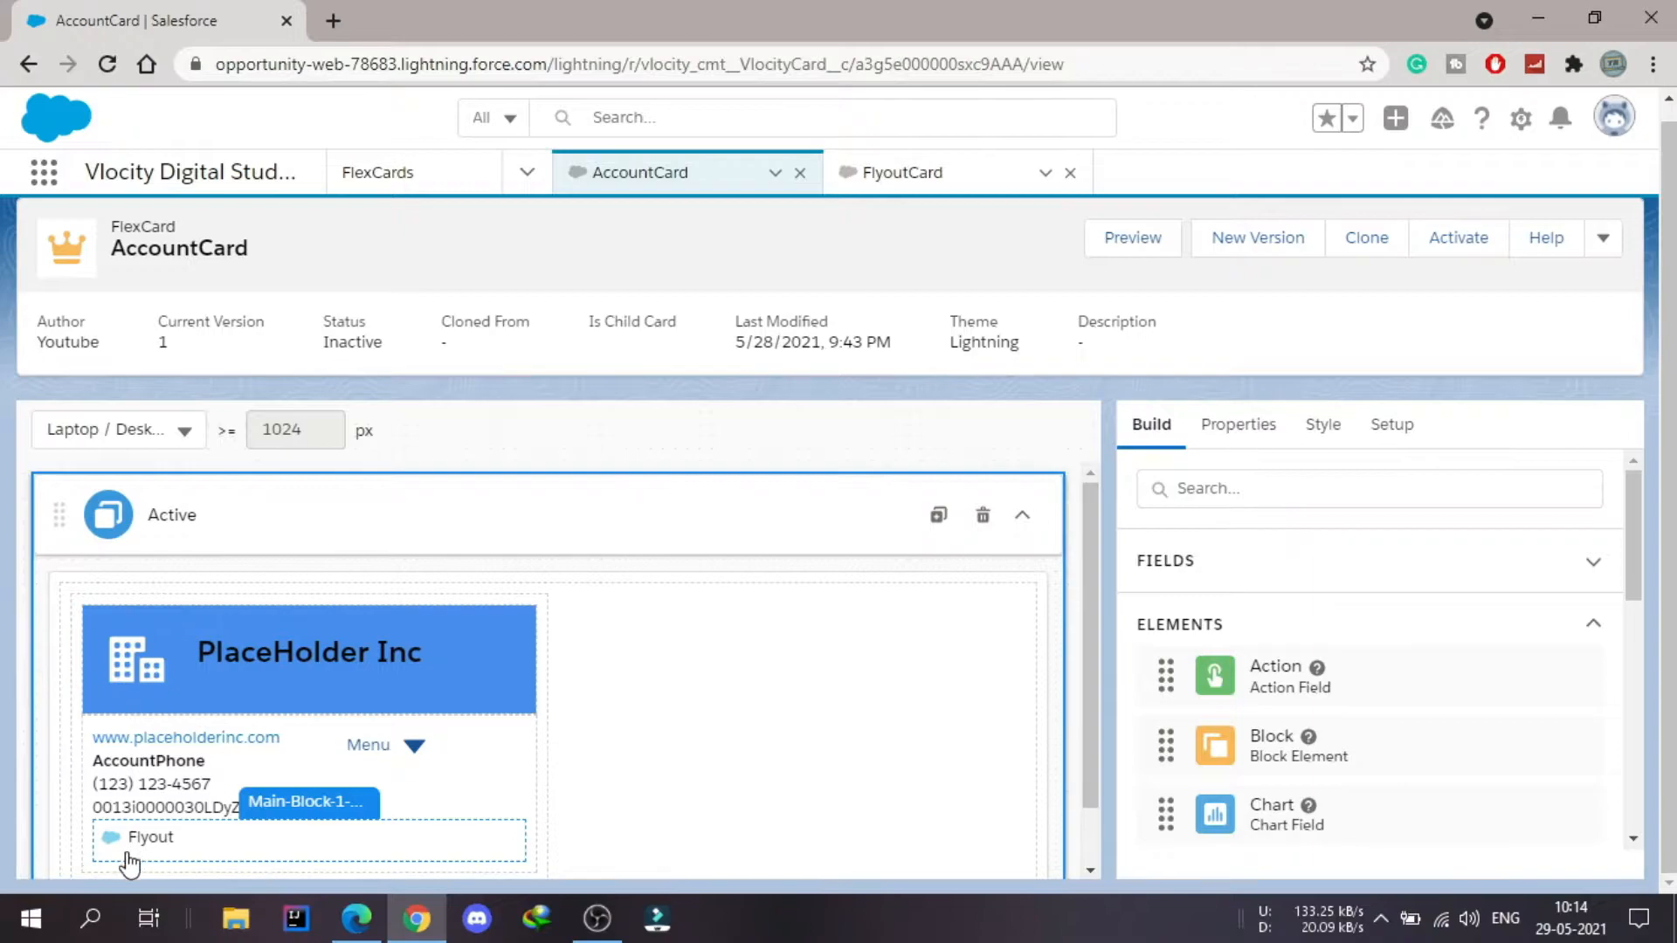
pyautogui.click(184, 847)
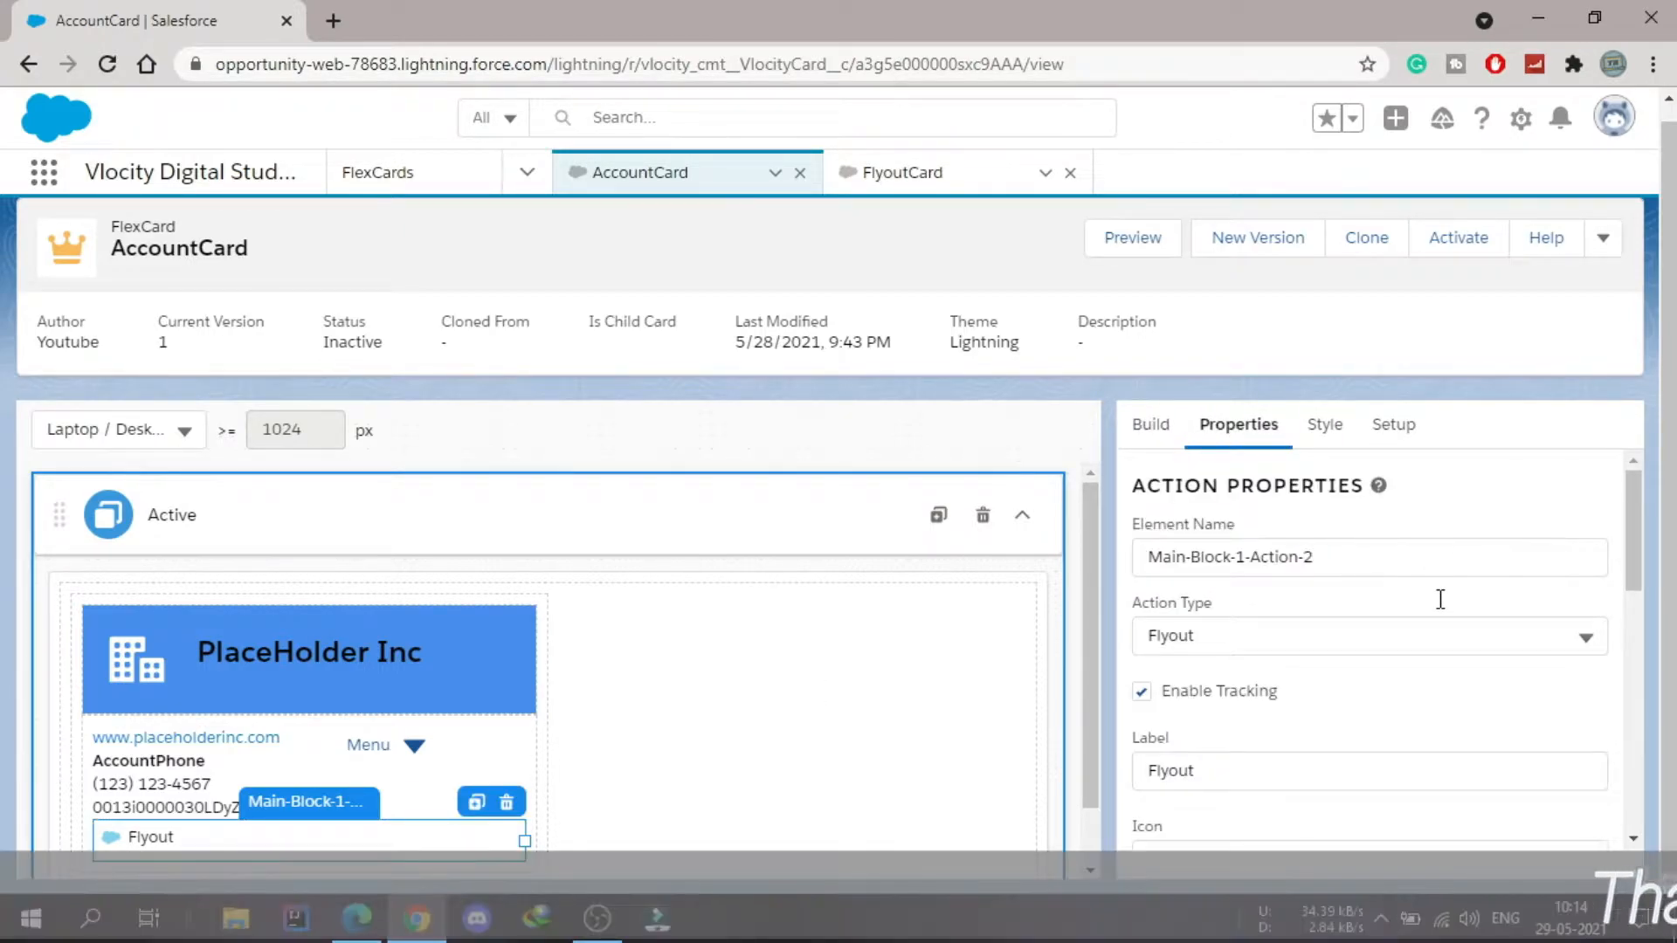
pyautogui.scroll(-5, 1440, 599)
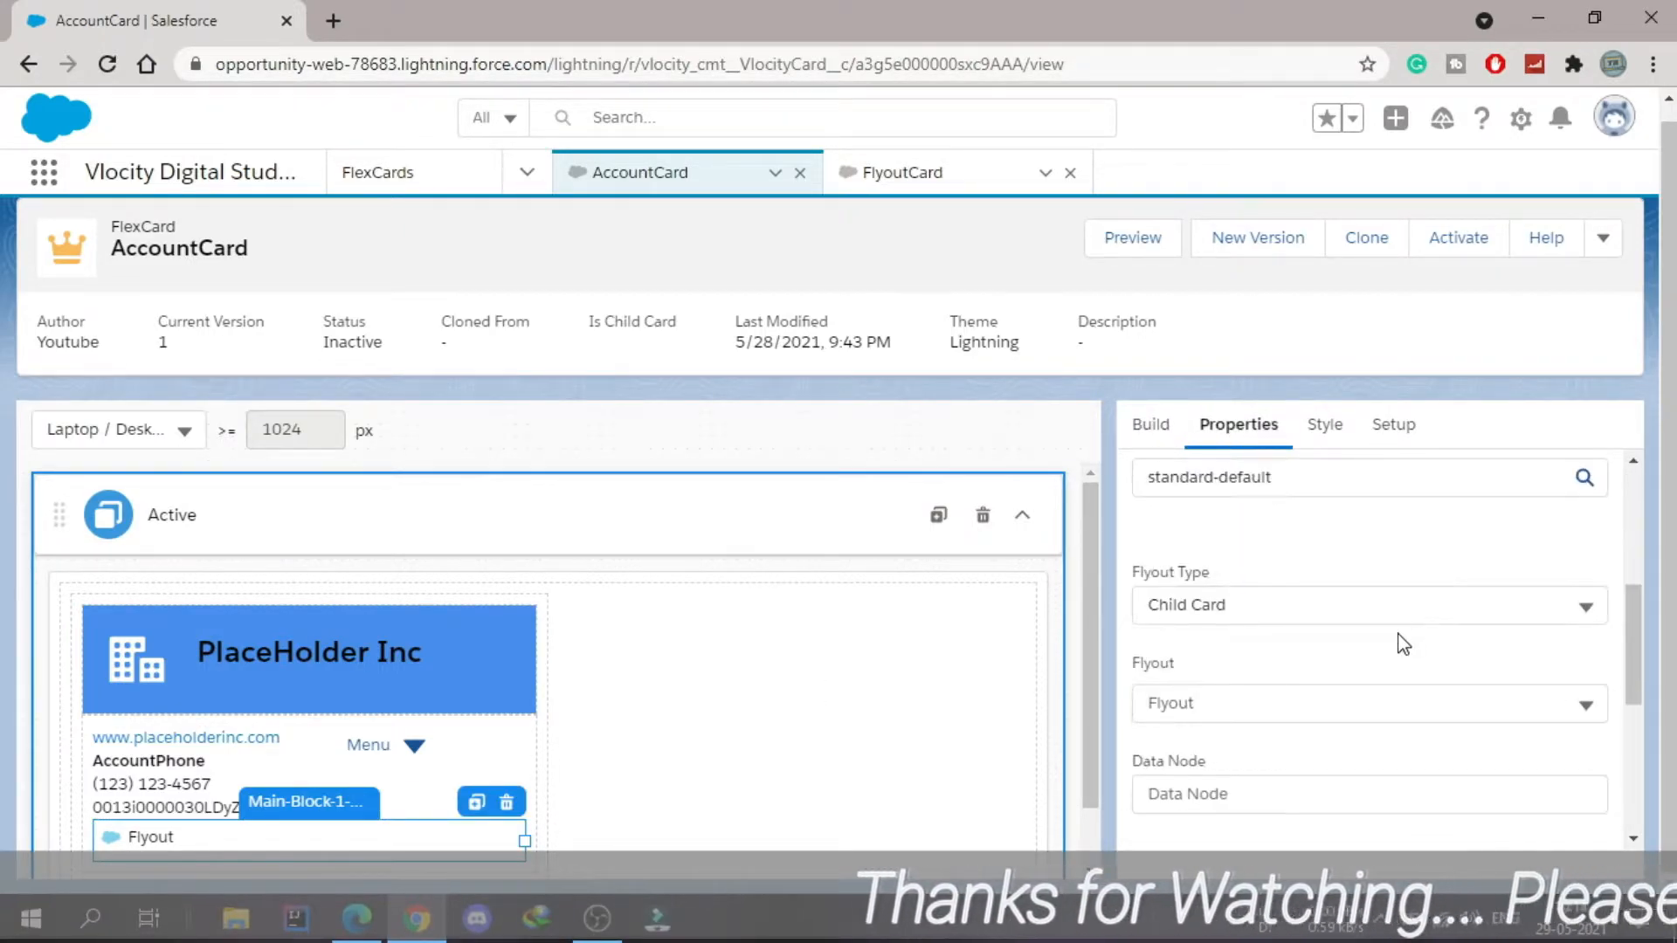
pyautogui.click(1285, 722)
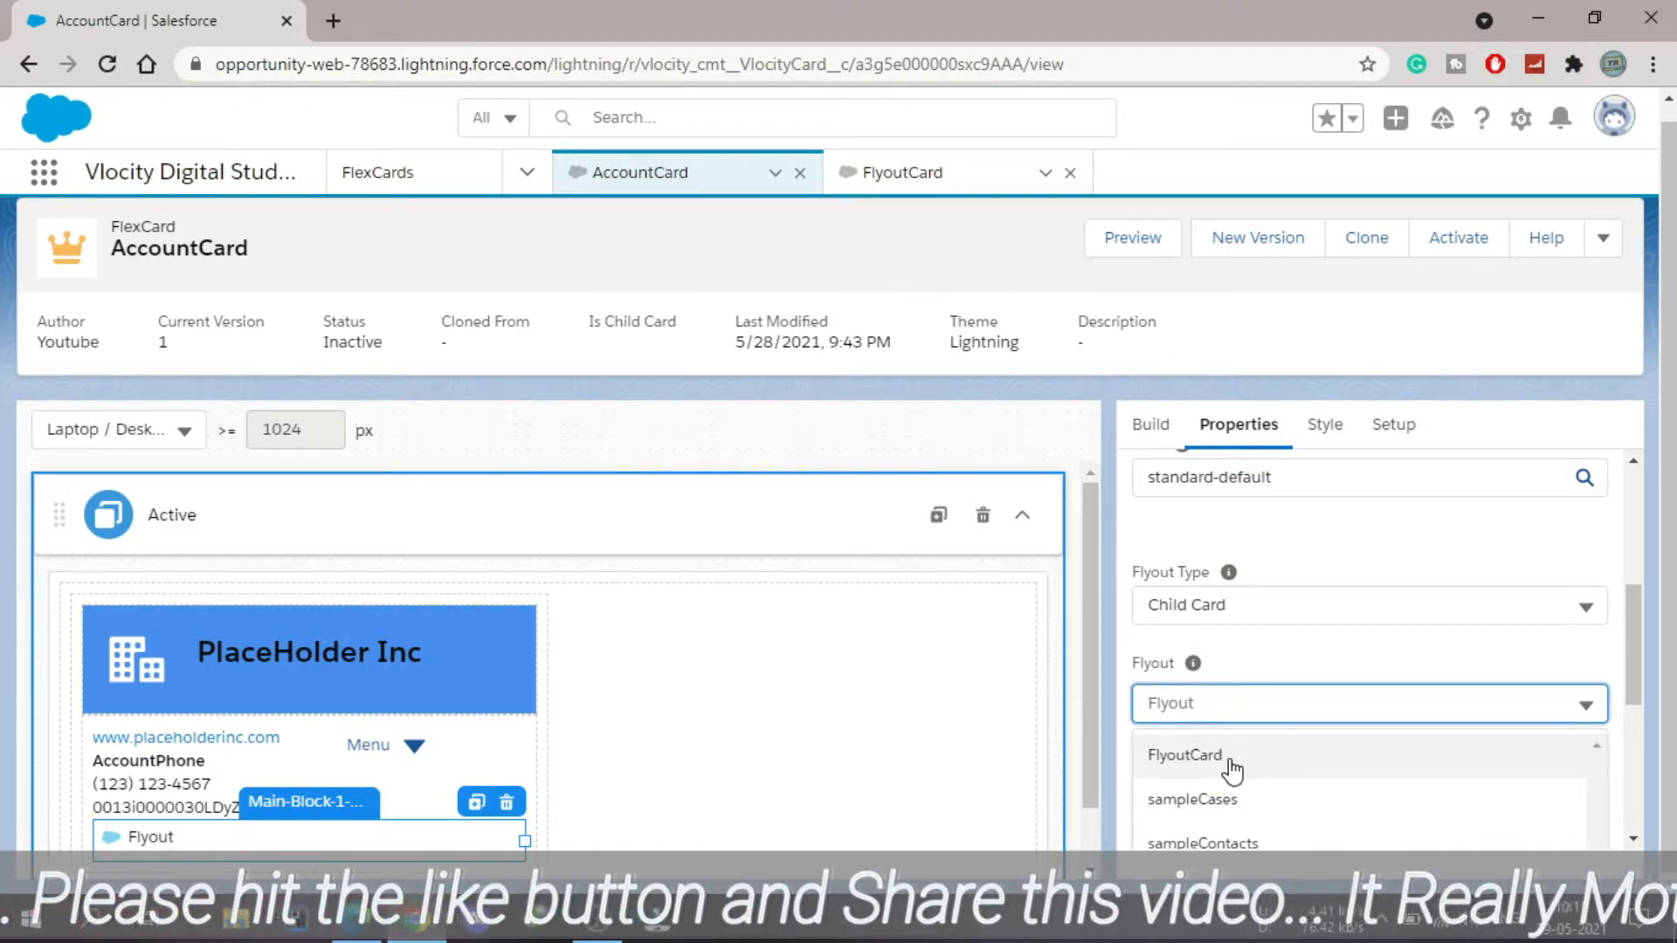
pyautogui.click(1231, 767)
pyautogui.scroll(-1, 1397, 630)
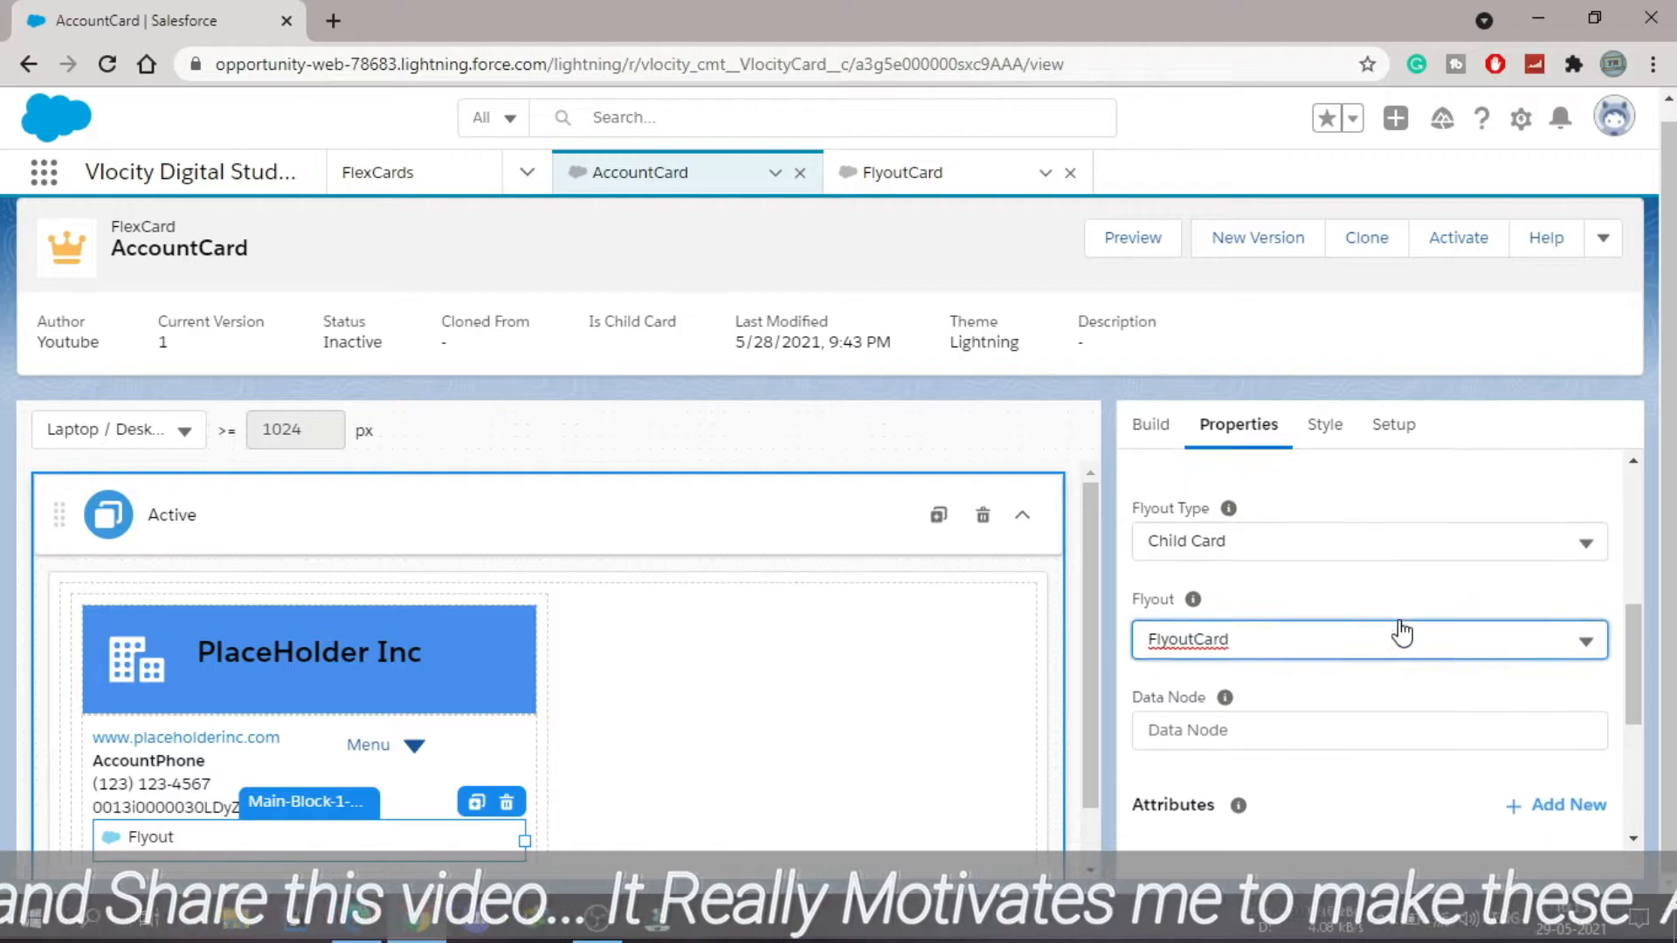
pyautogui.scroll(-1, 1401, 632)
pyautogui.moveTo(1129, 669); pyautogui.dragTo(1208, 671)
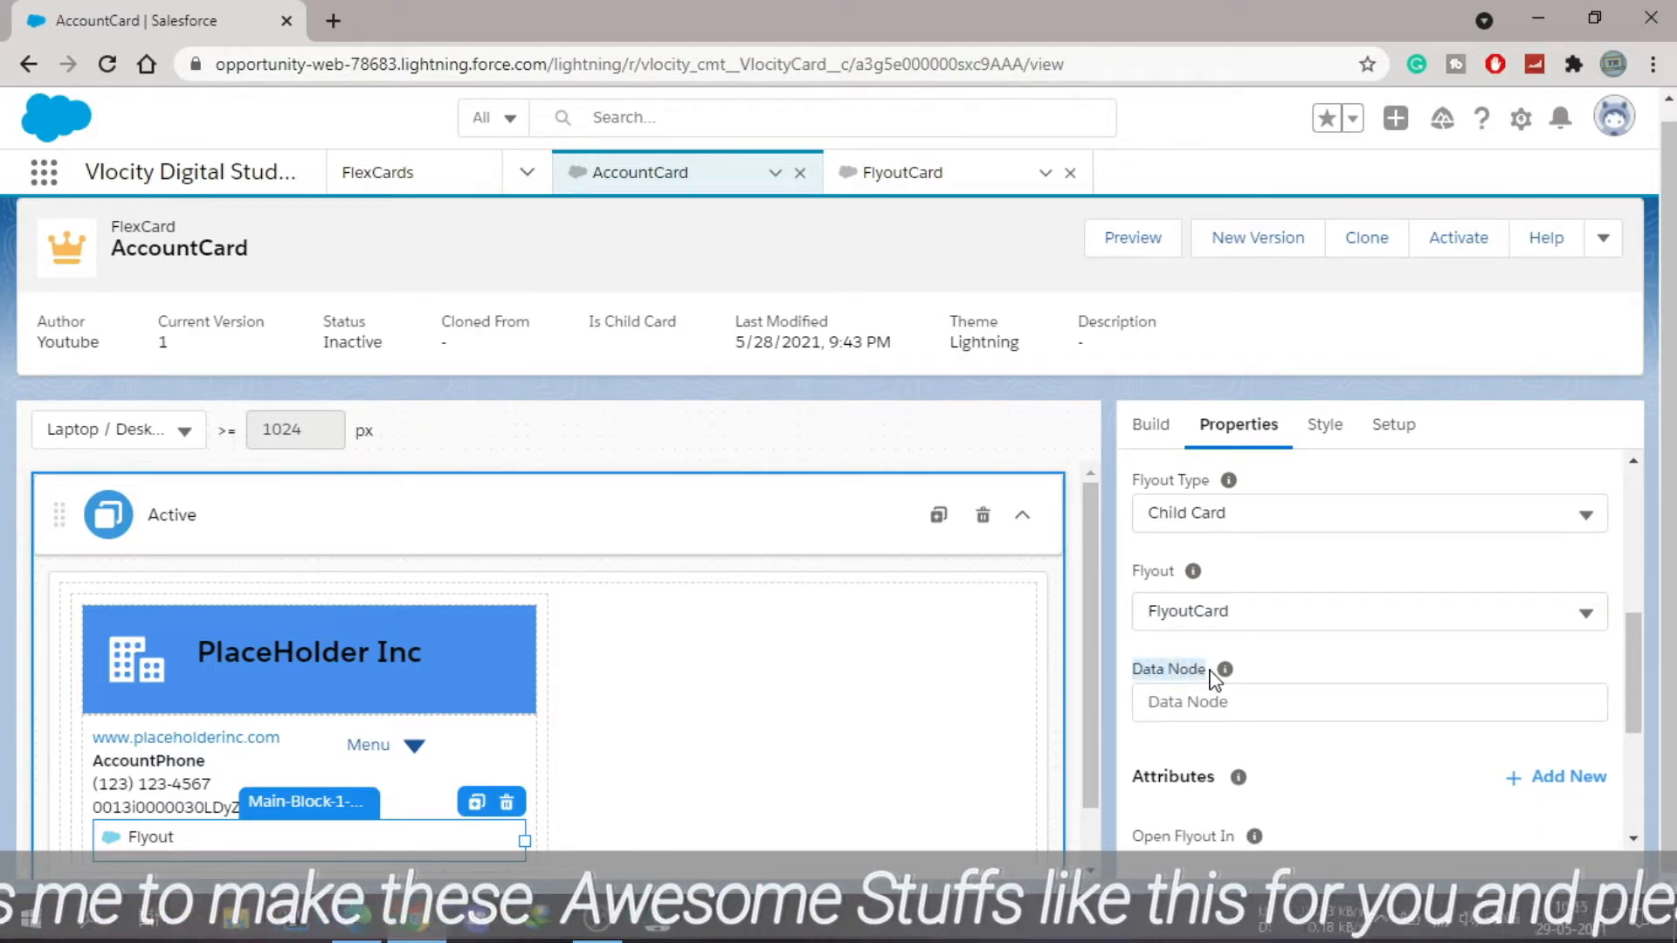
pyautogui.click(1347, 677)
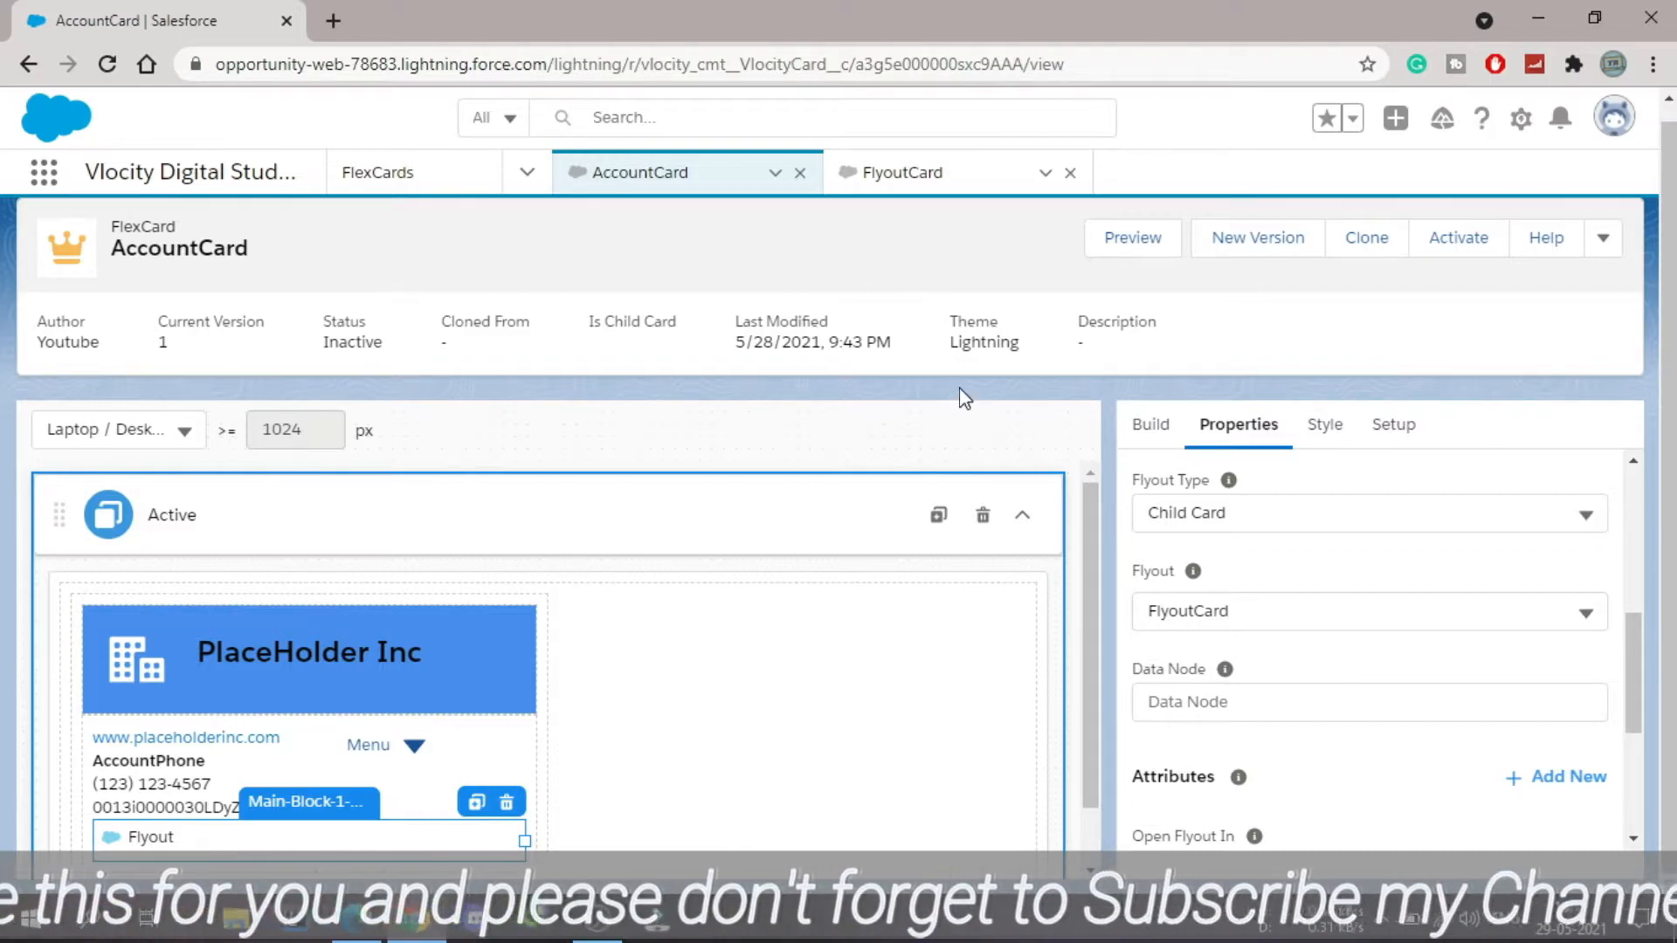
# Step: Preview the AccountCard, open its flyout to check the popover content, and return to the design view
pyautogui.click(1161, 243)
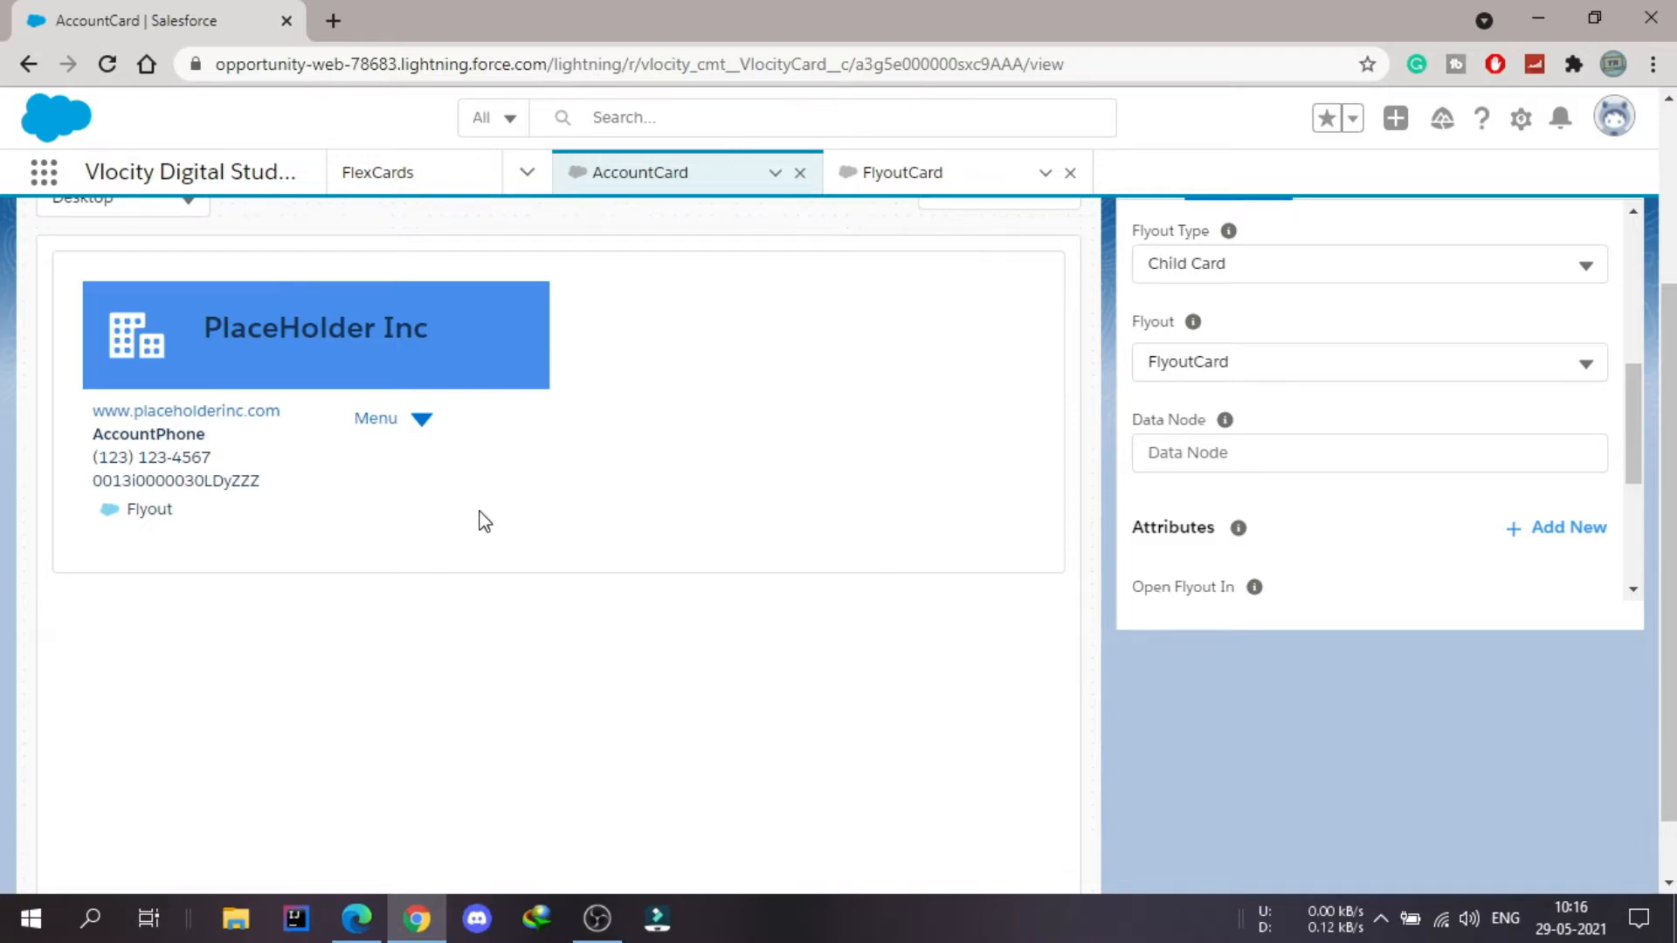
pyautogui.click(140, 516)
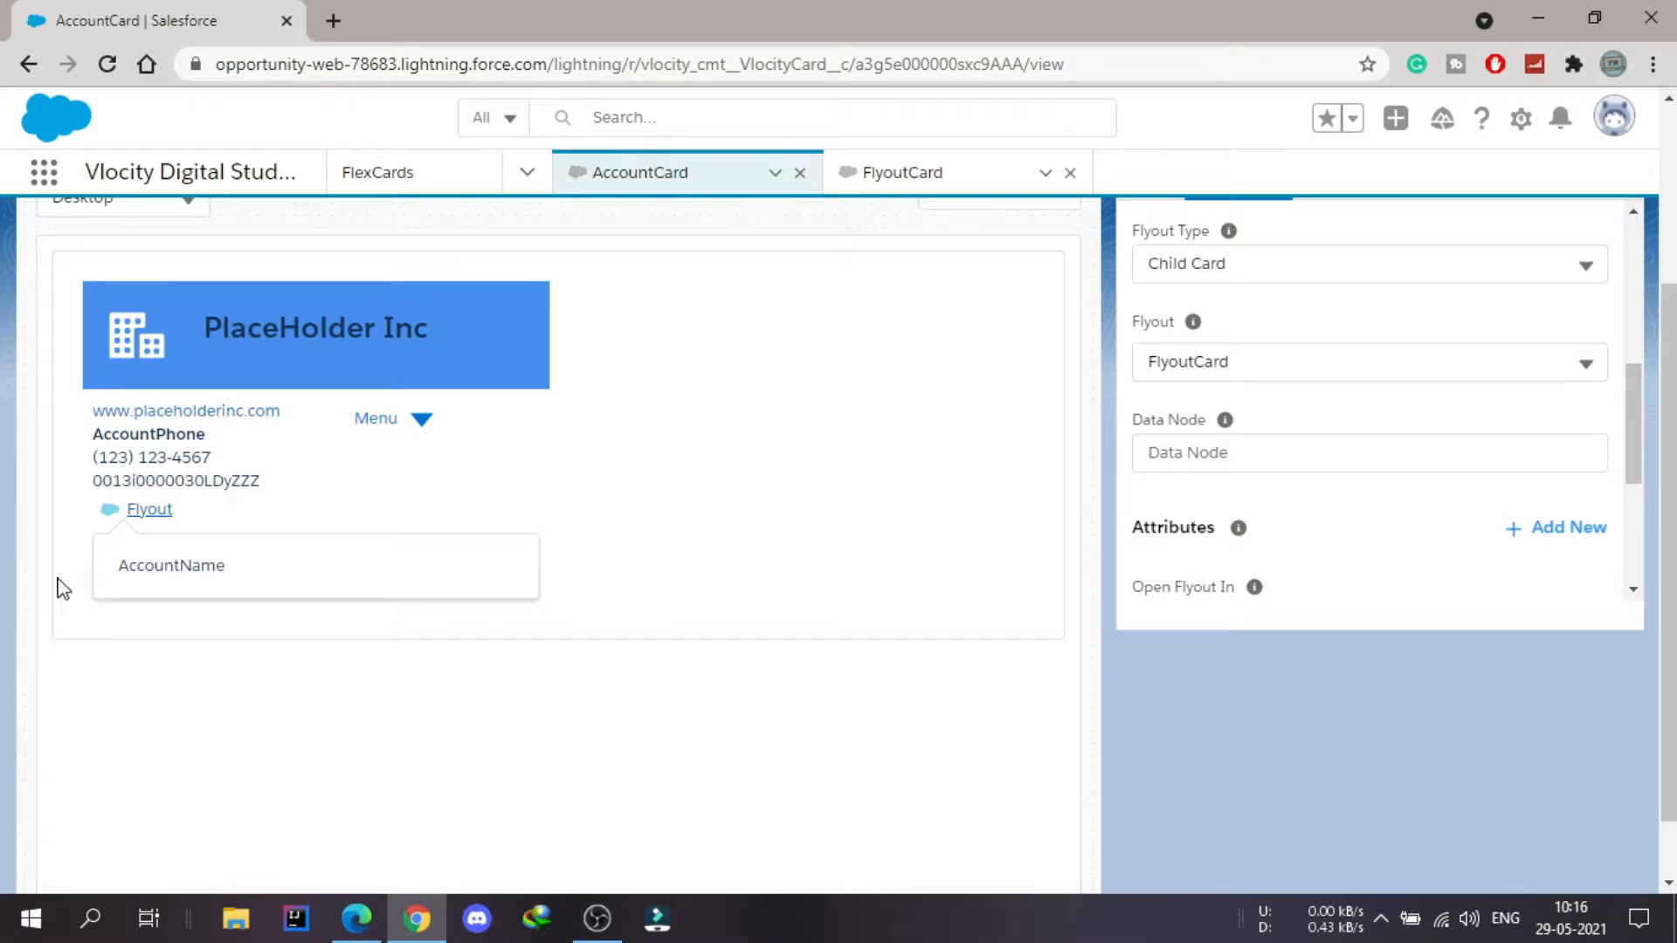
pyautogui.scroll(3, 793, 575)
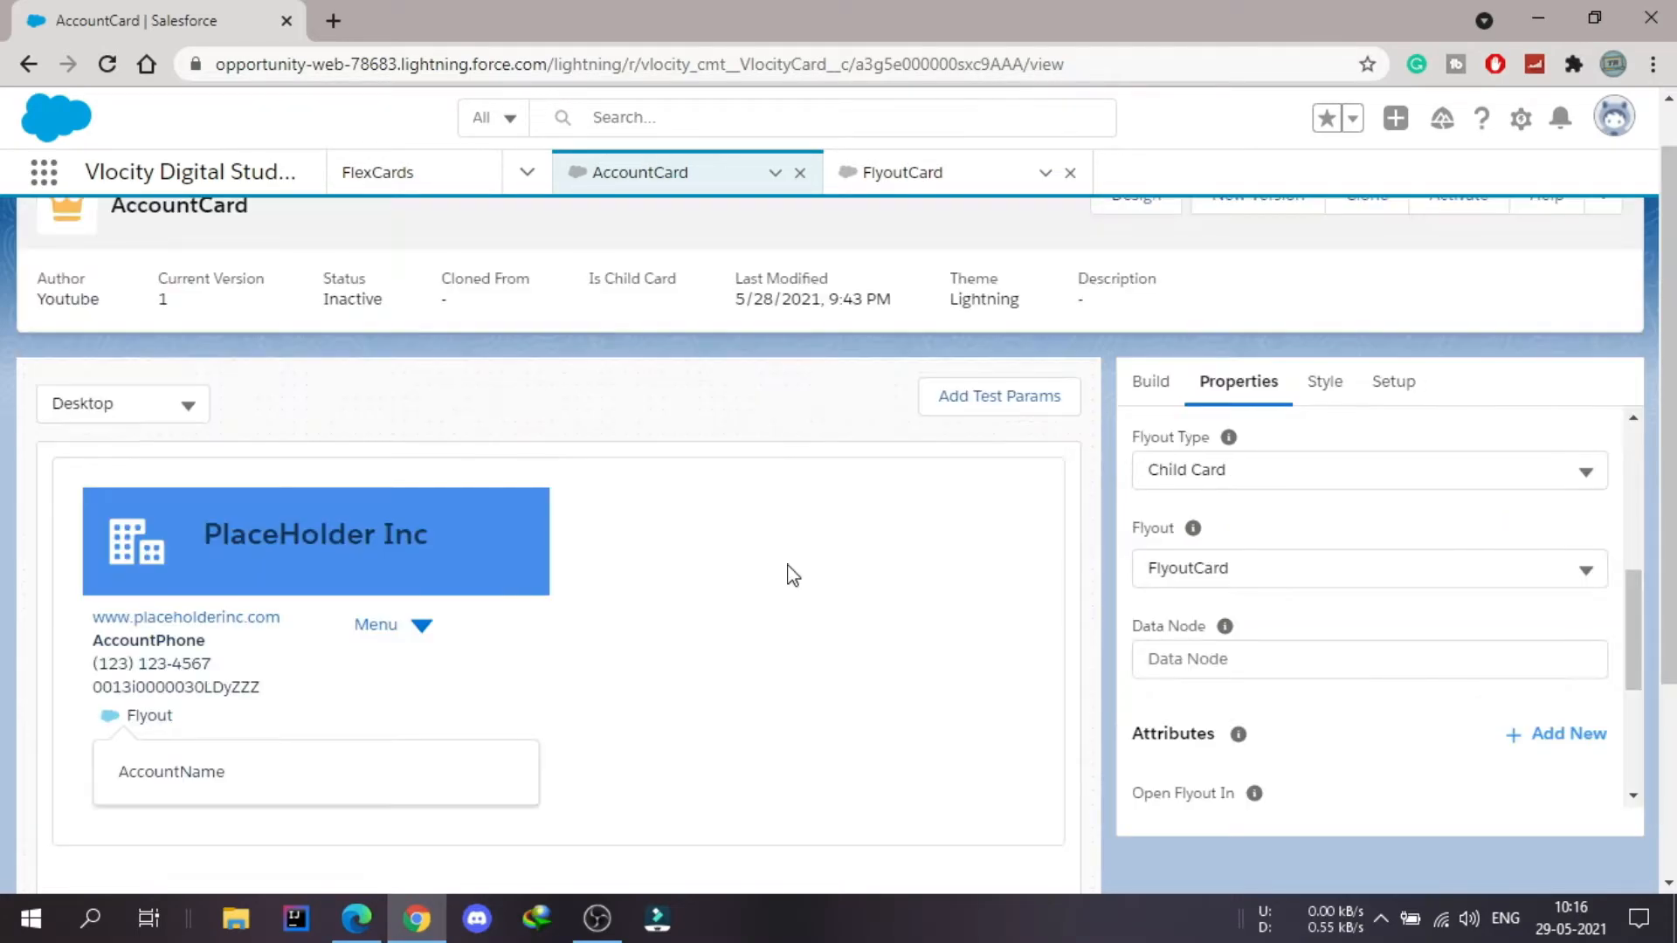
pyautogui.scroll(1, 792, 575)
pyautogui.click(1152, 253)
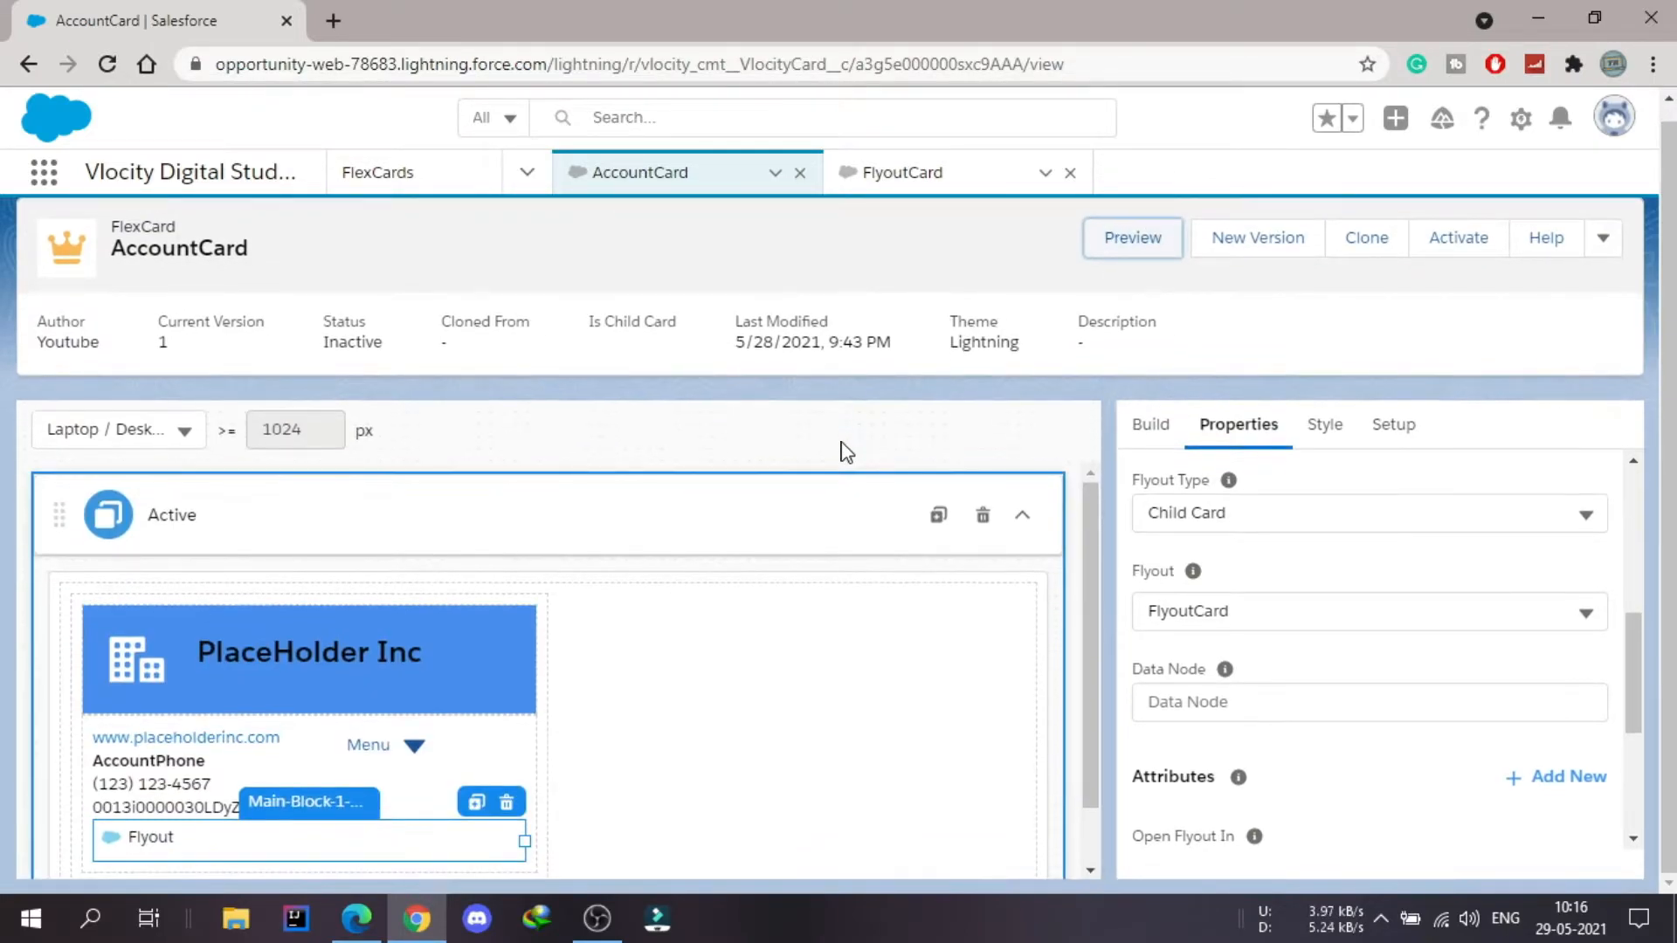
# Step: Set the Flyout action to open its flyout in a Modal
pyautogui.scroll(-1, 842, 484)
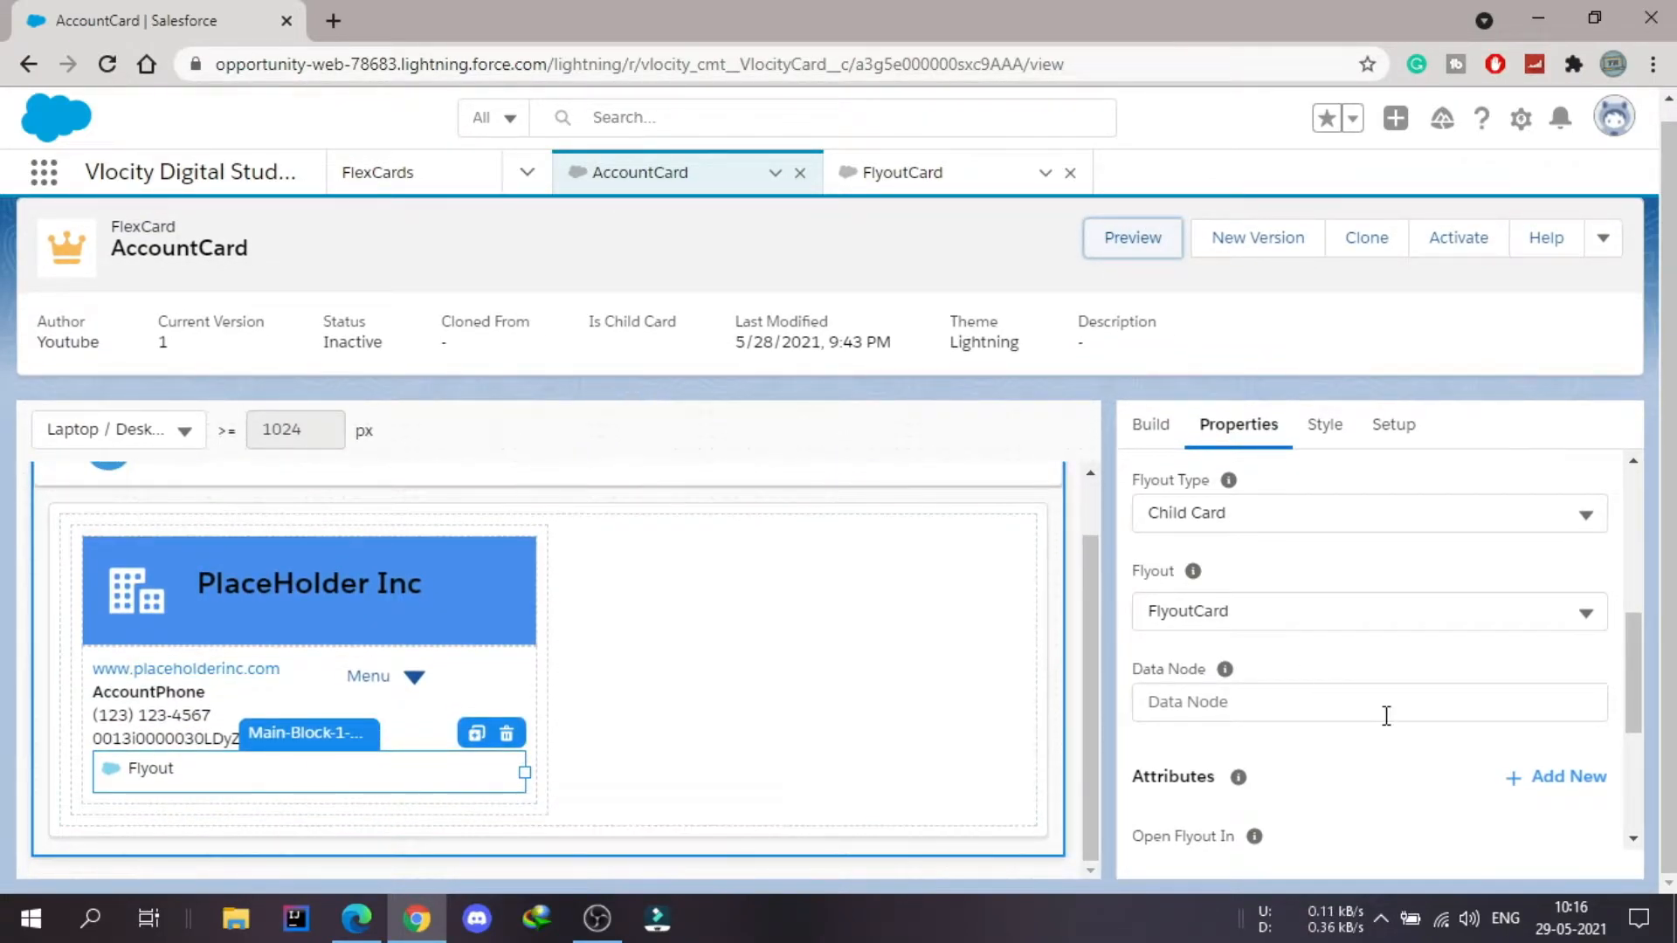
pyautogui.scroll(-3, 1386, 716)
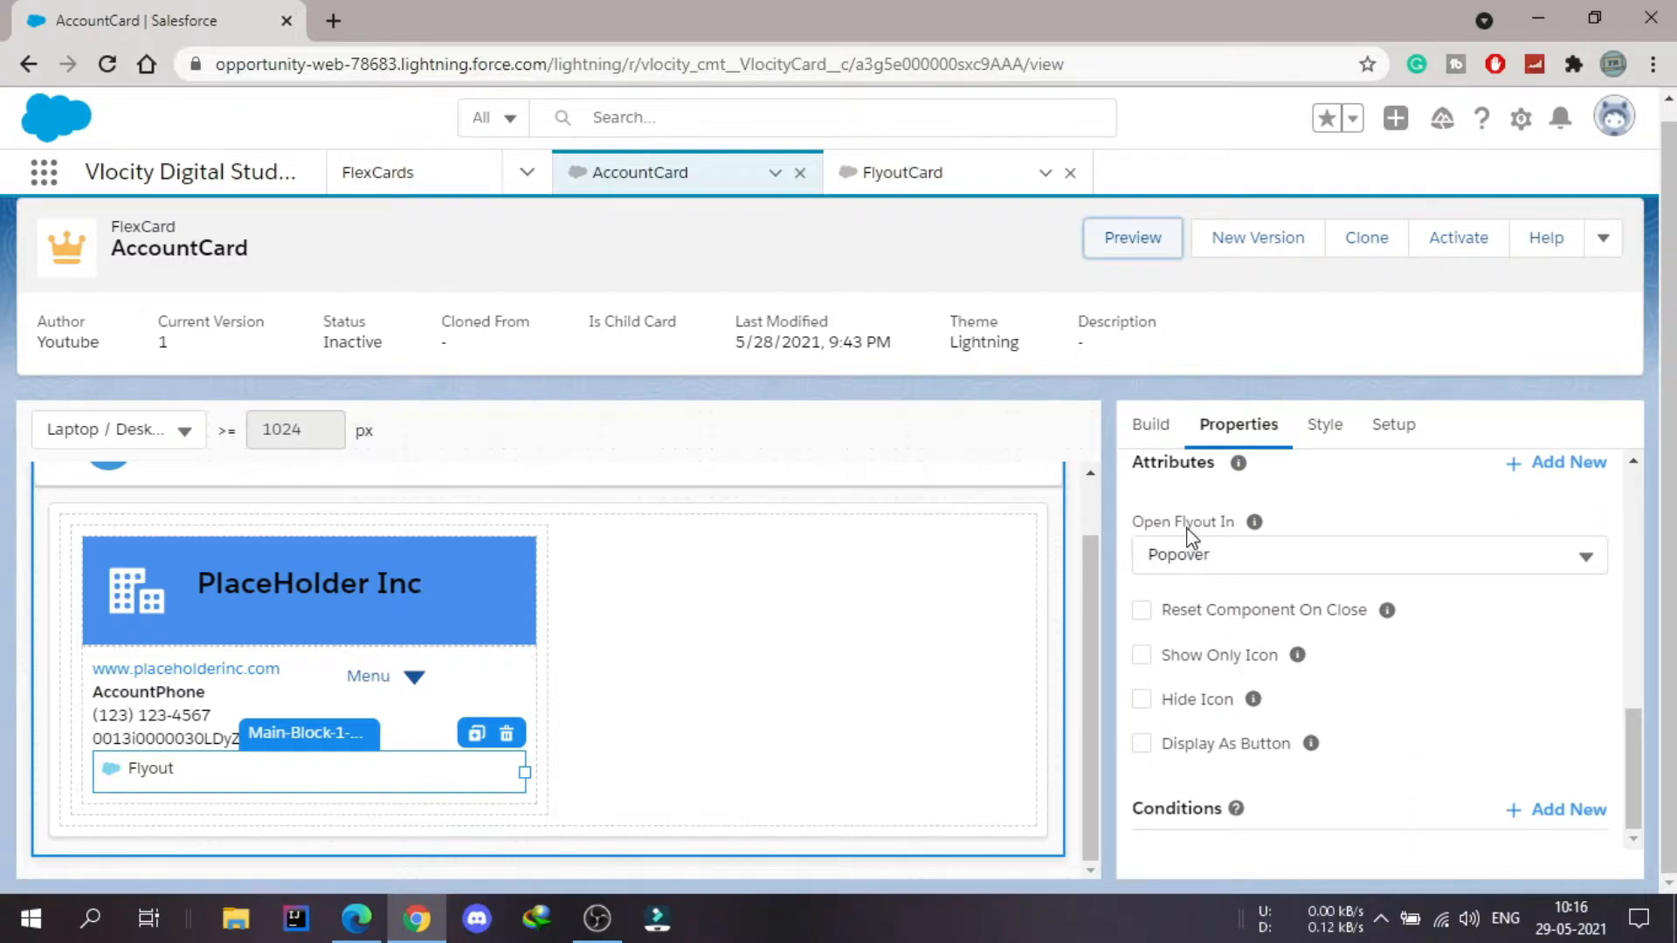
pyautogui.click(1276, 568)
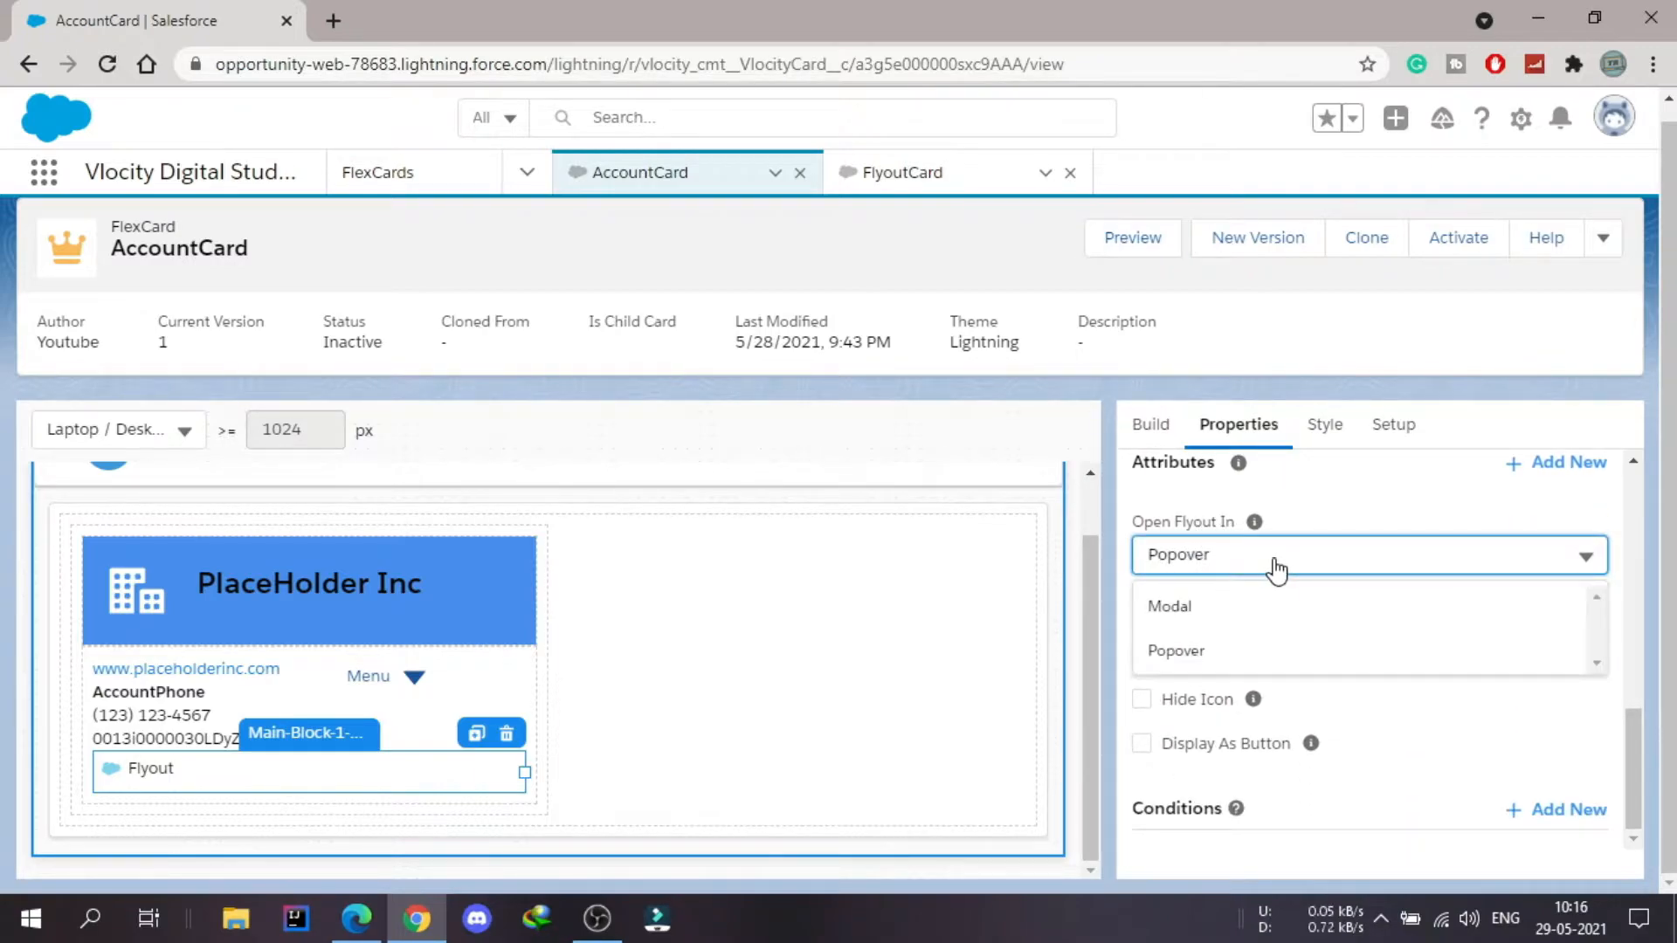
pyautogui.click(1182, 606)
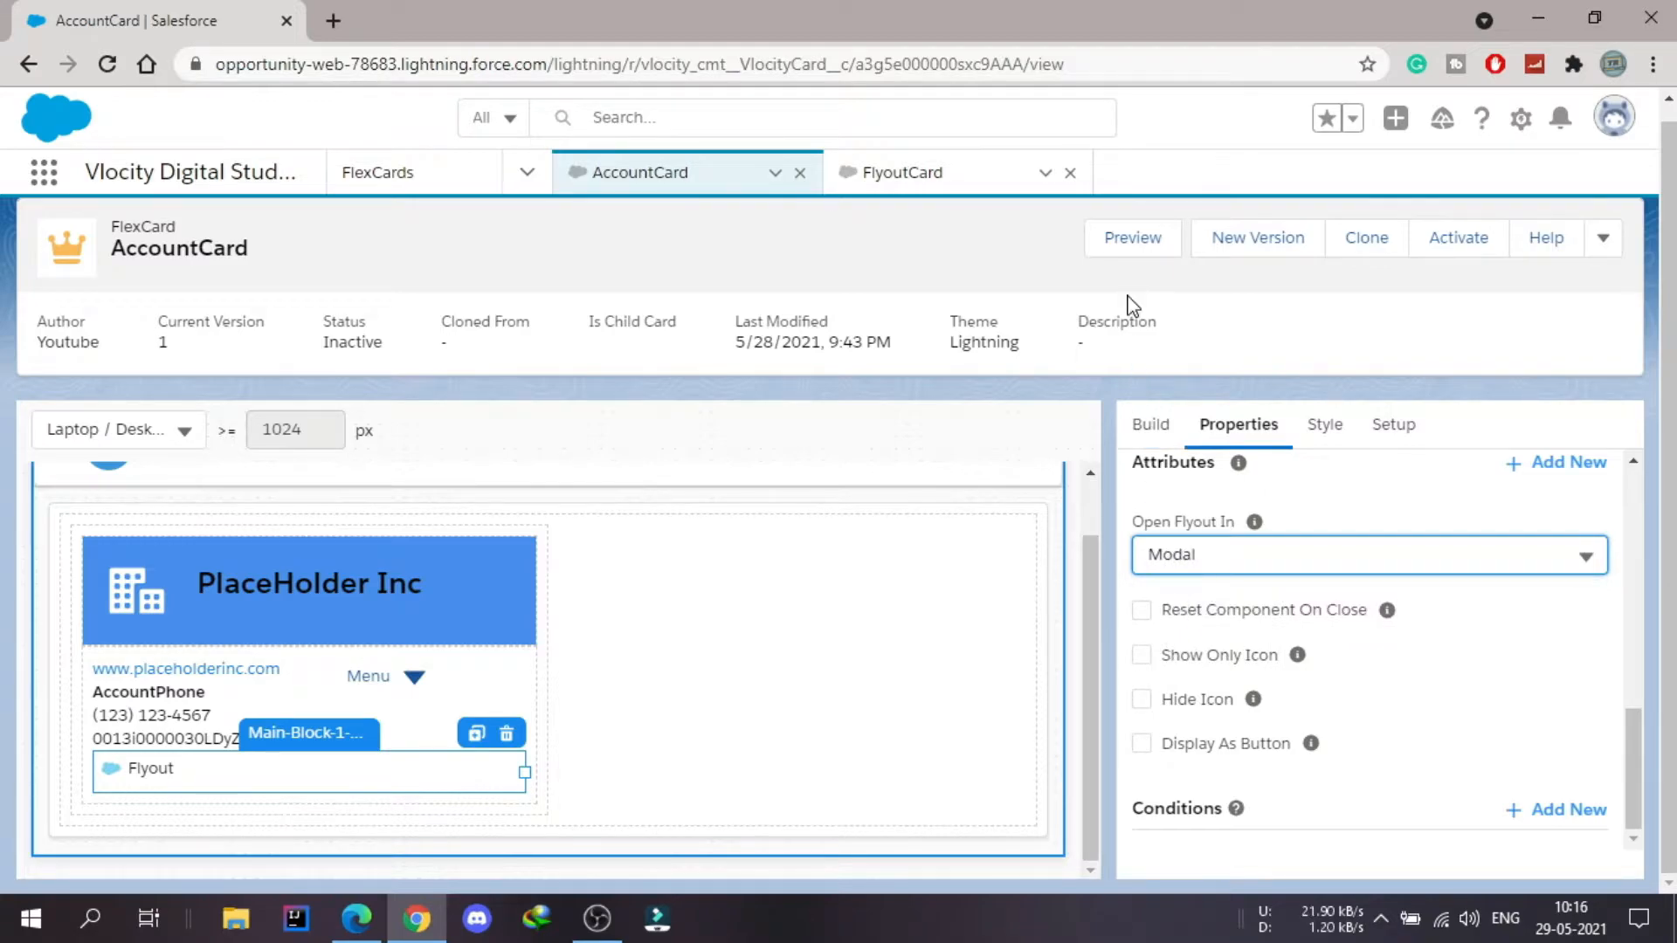
# Step: Preview the AccountCard, examine the text in the modal flyout, close it, and return to the design view
pyautogui.click(1139, 259)
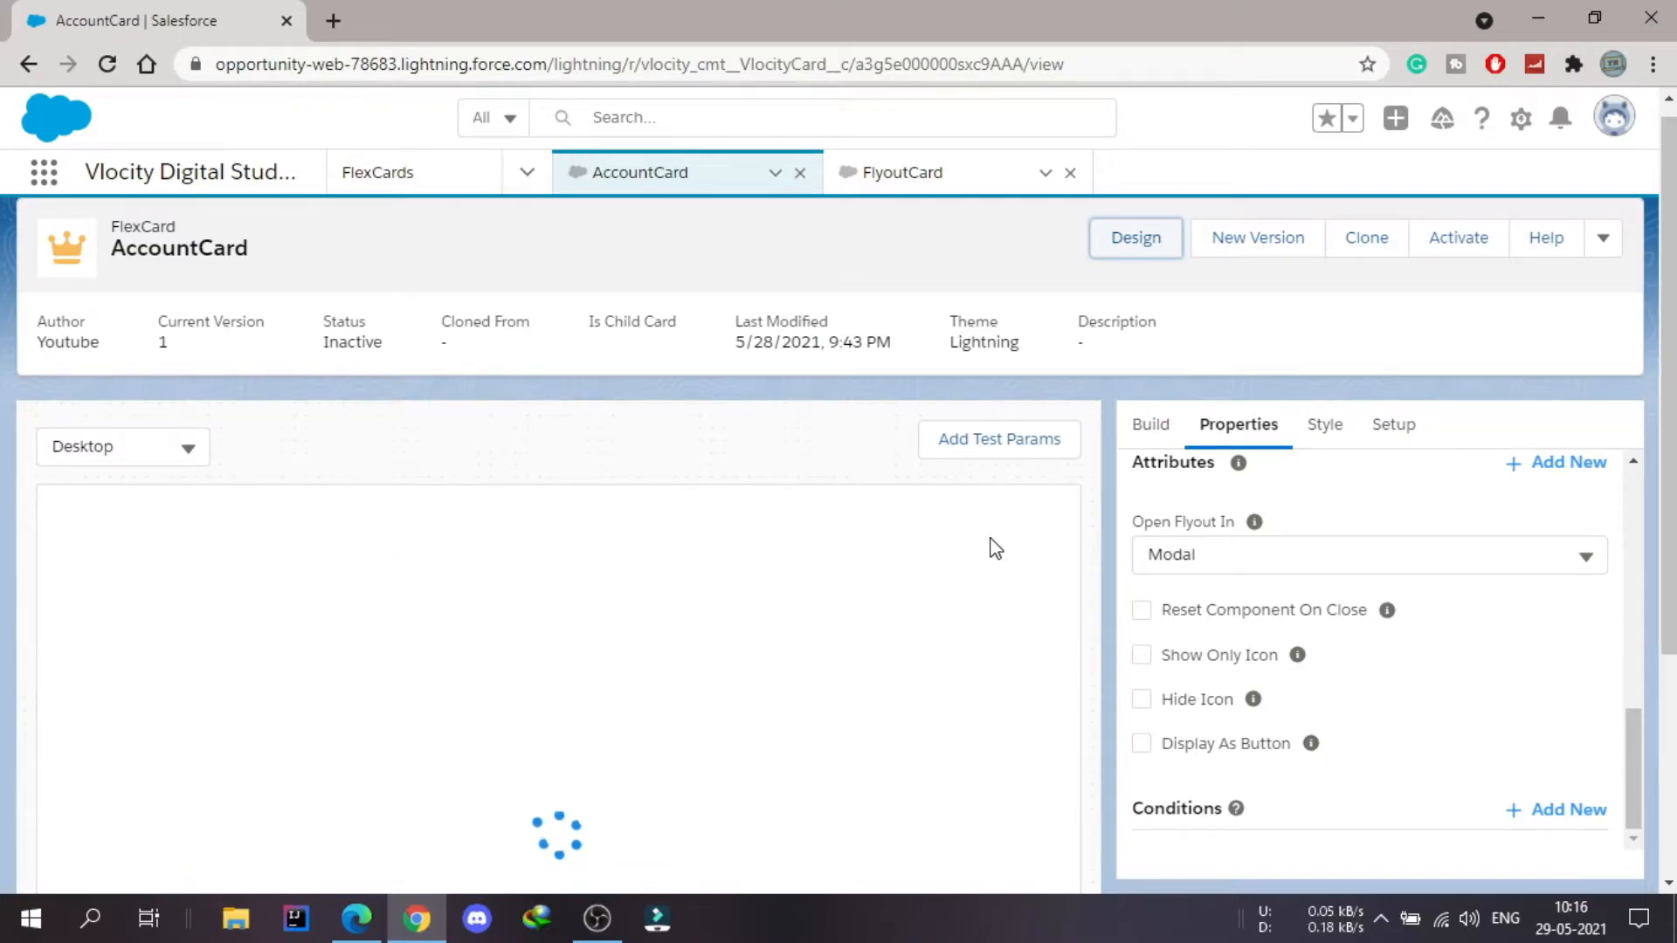
pyautogui.click(144, 759)
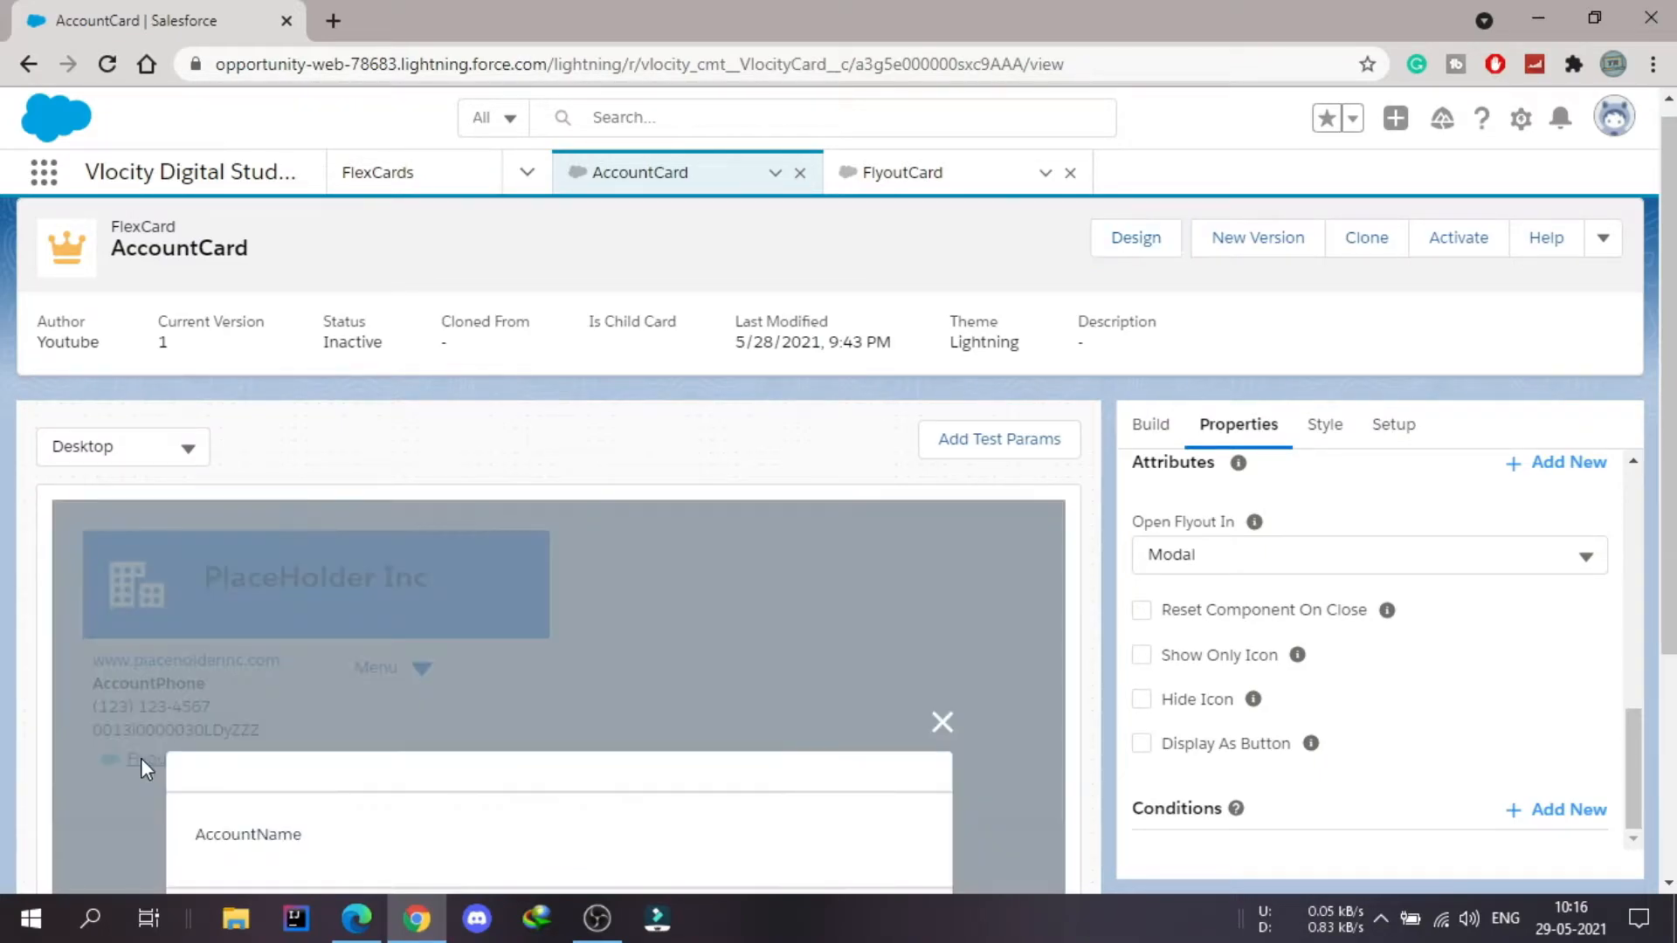
pyautogui.scroll(-3, 722, 591)
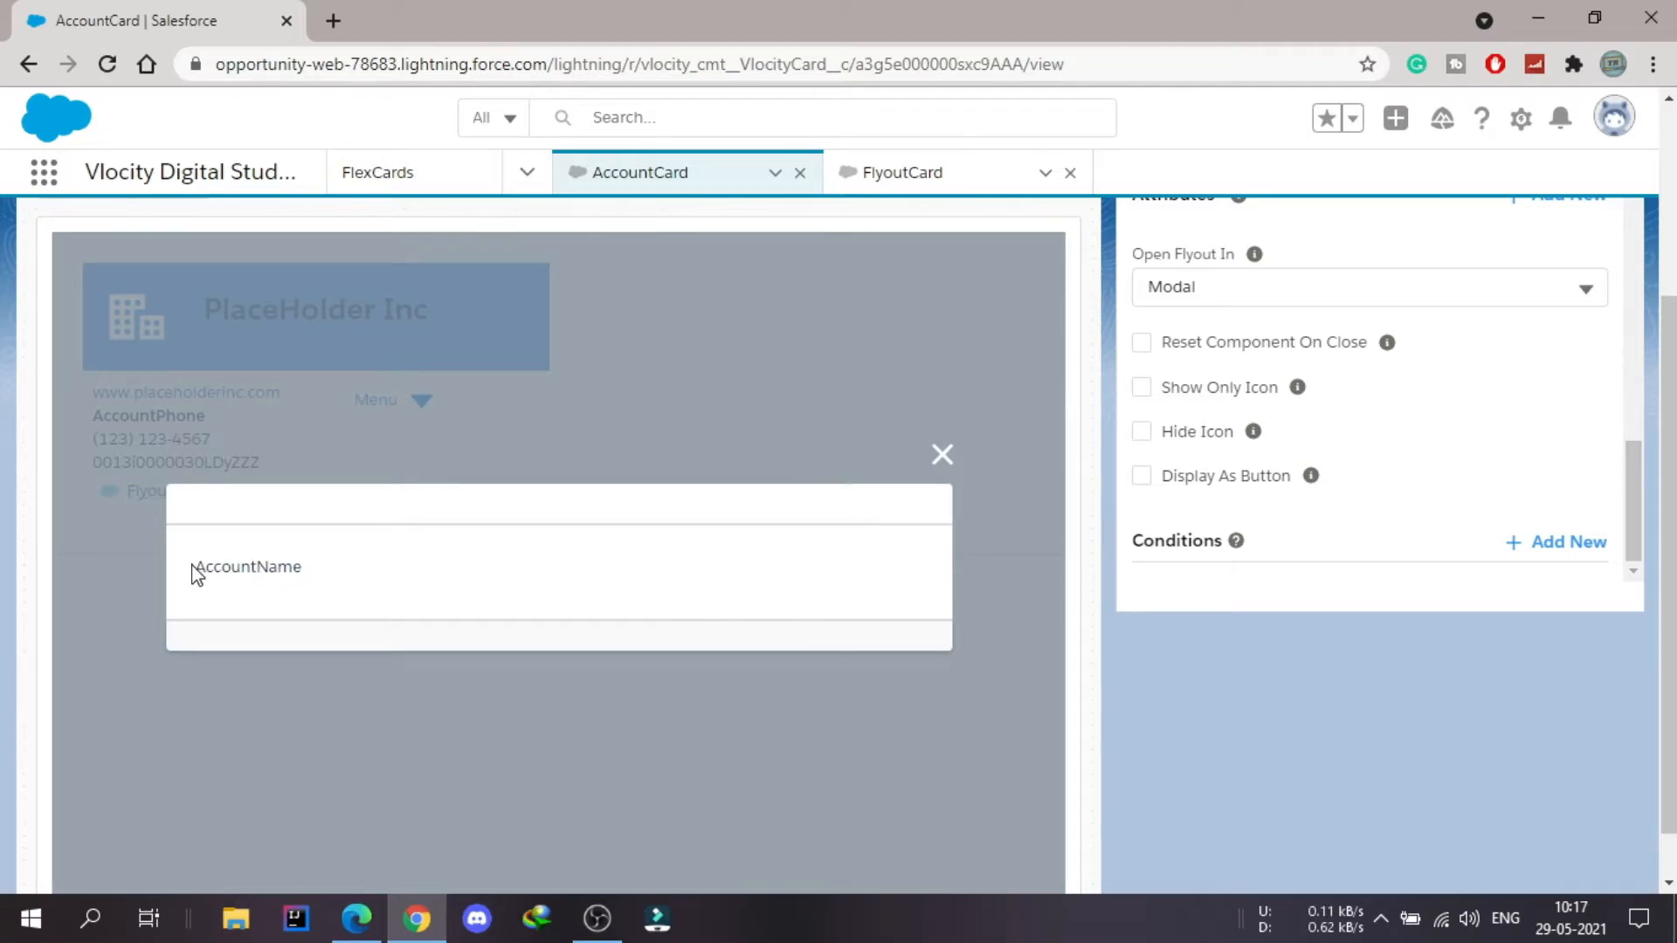
pyautogui.moveTo(194, 572); pyautogui.dragTo(323, 572)
pyautogui.moveTo(305, 573); pyautogui.dragTo(193, 576)
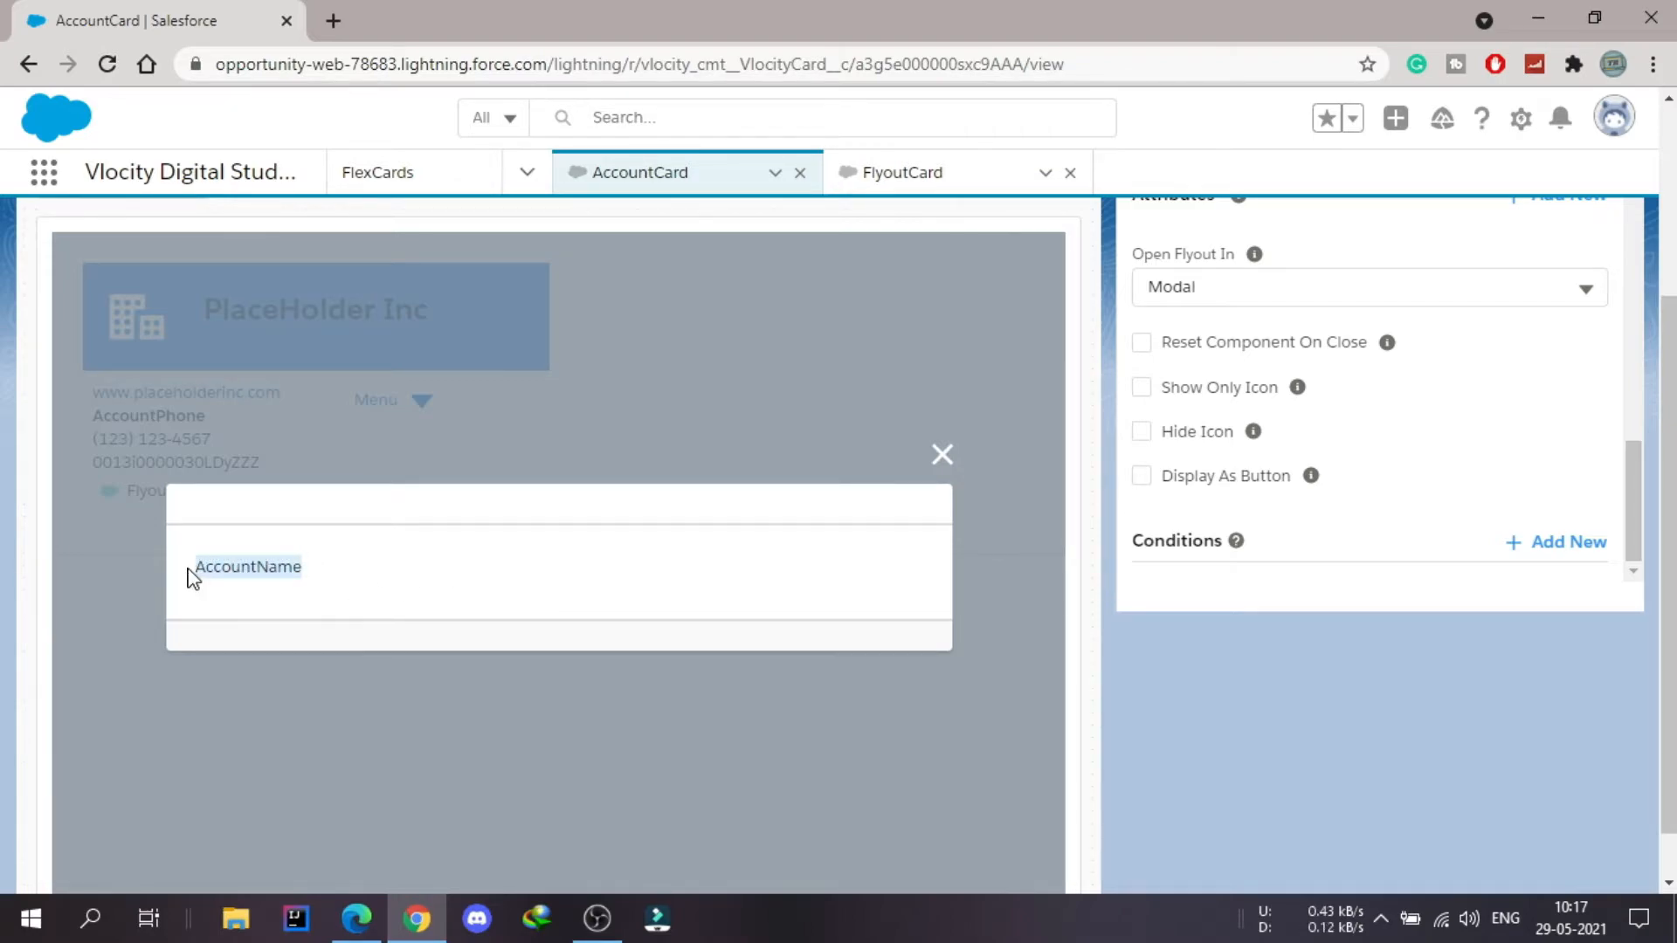
pyautogui.click(942, 455)
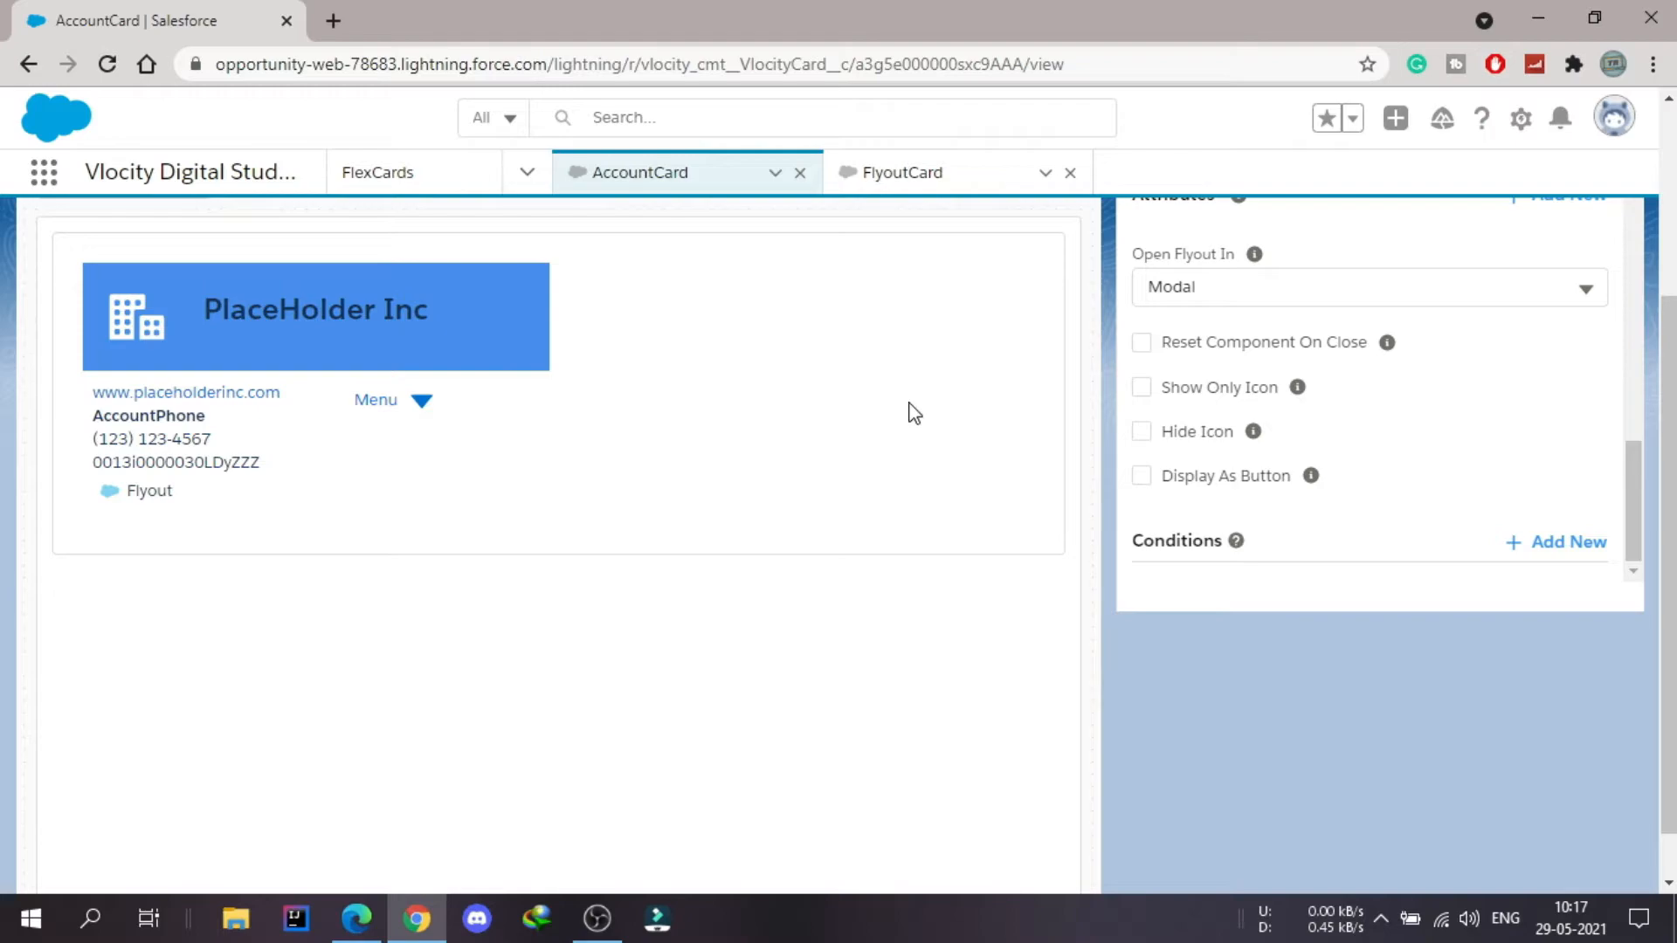
pyautogui.scroll(4, 906, 411)
pyautogui.click(1152, 252)
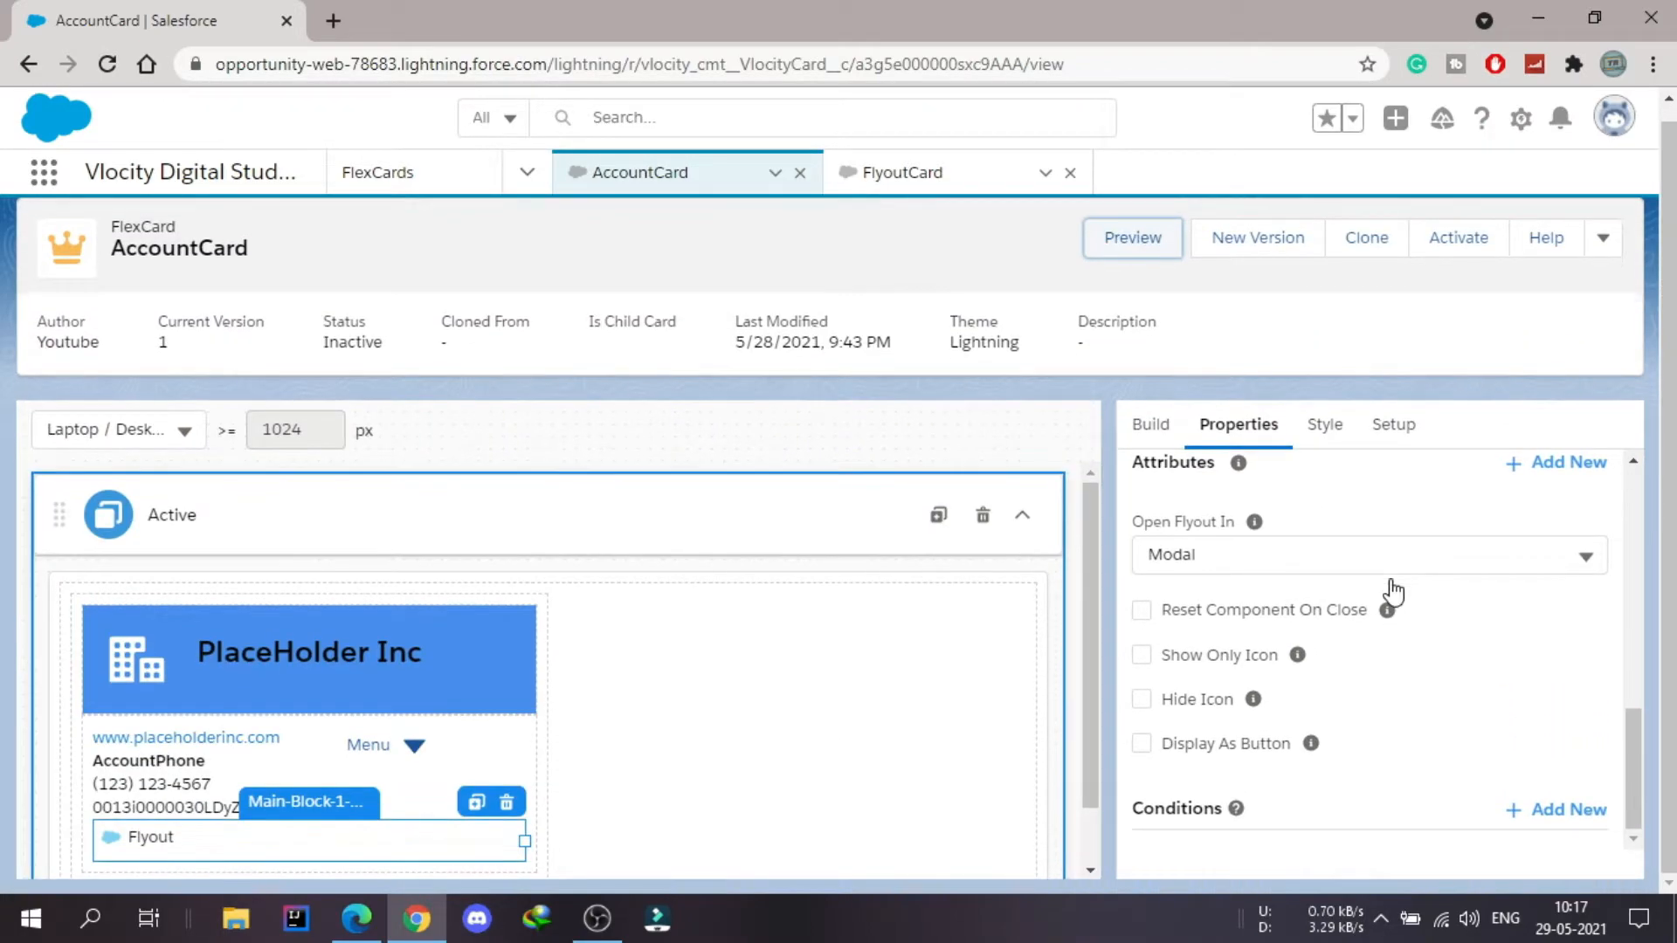
# Step: Set the Flyout action's data node to {records}
pyautogui.scroll(3, 1368, 594)
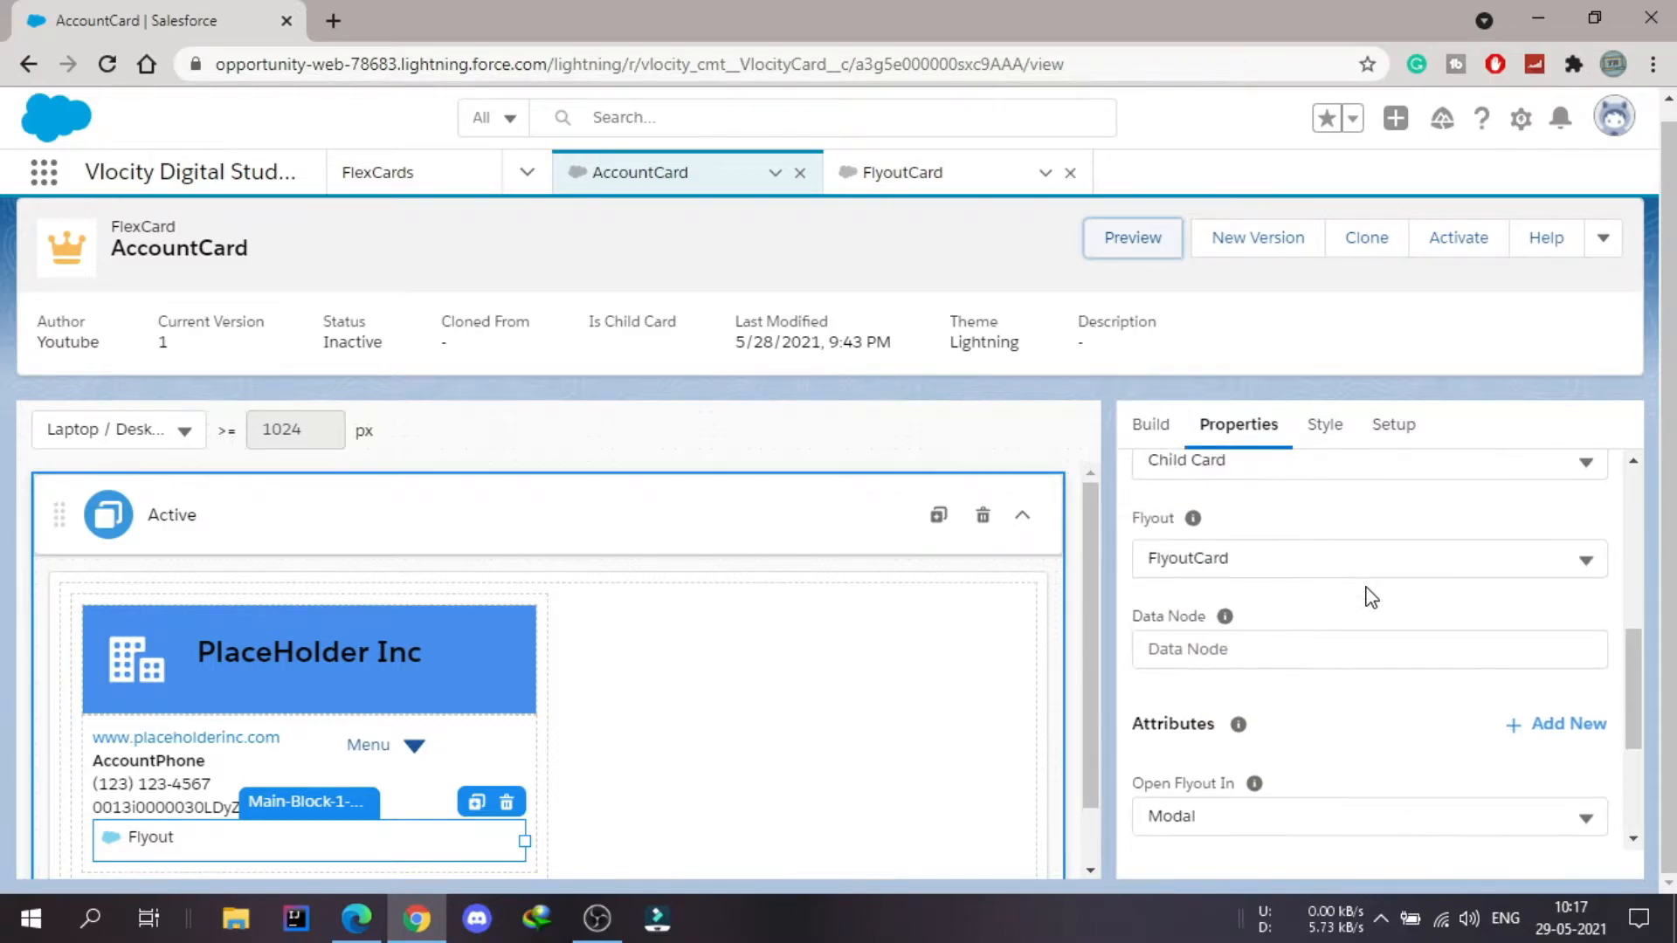
pyautogui.moveTo(1133, 661); pyautogui.dragTo(1209, 664)
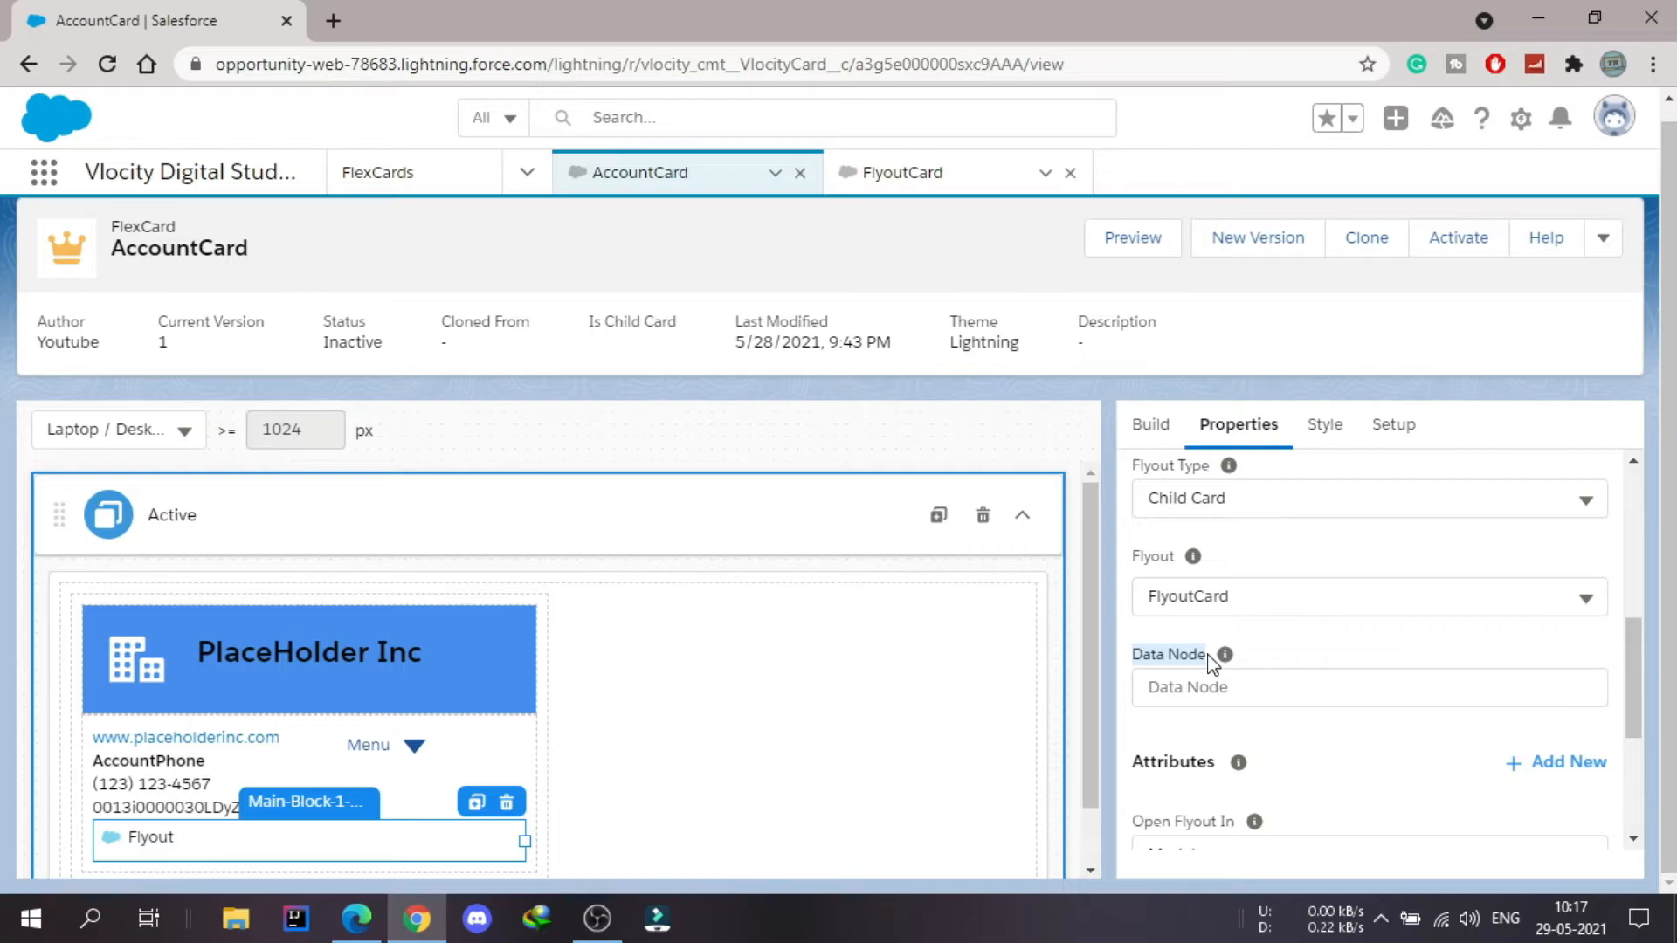
pyautogui.click(1249, 687)
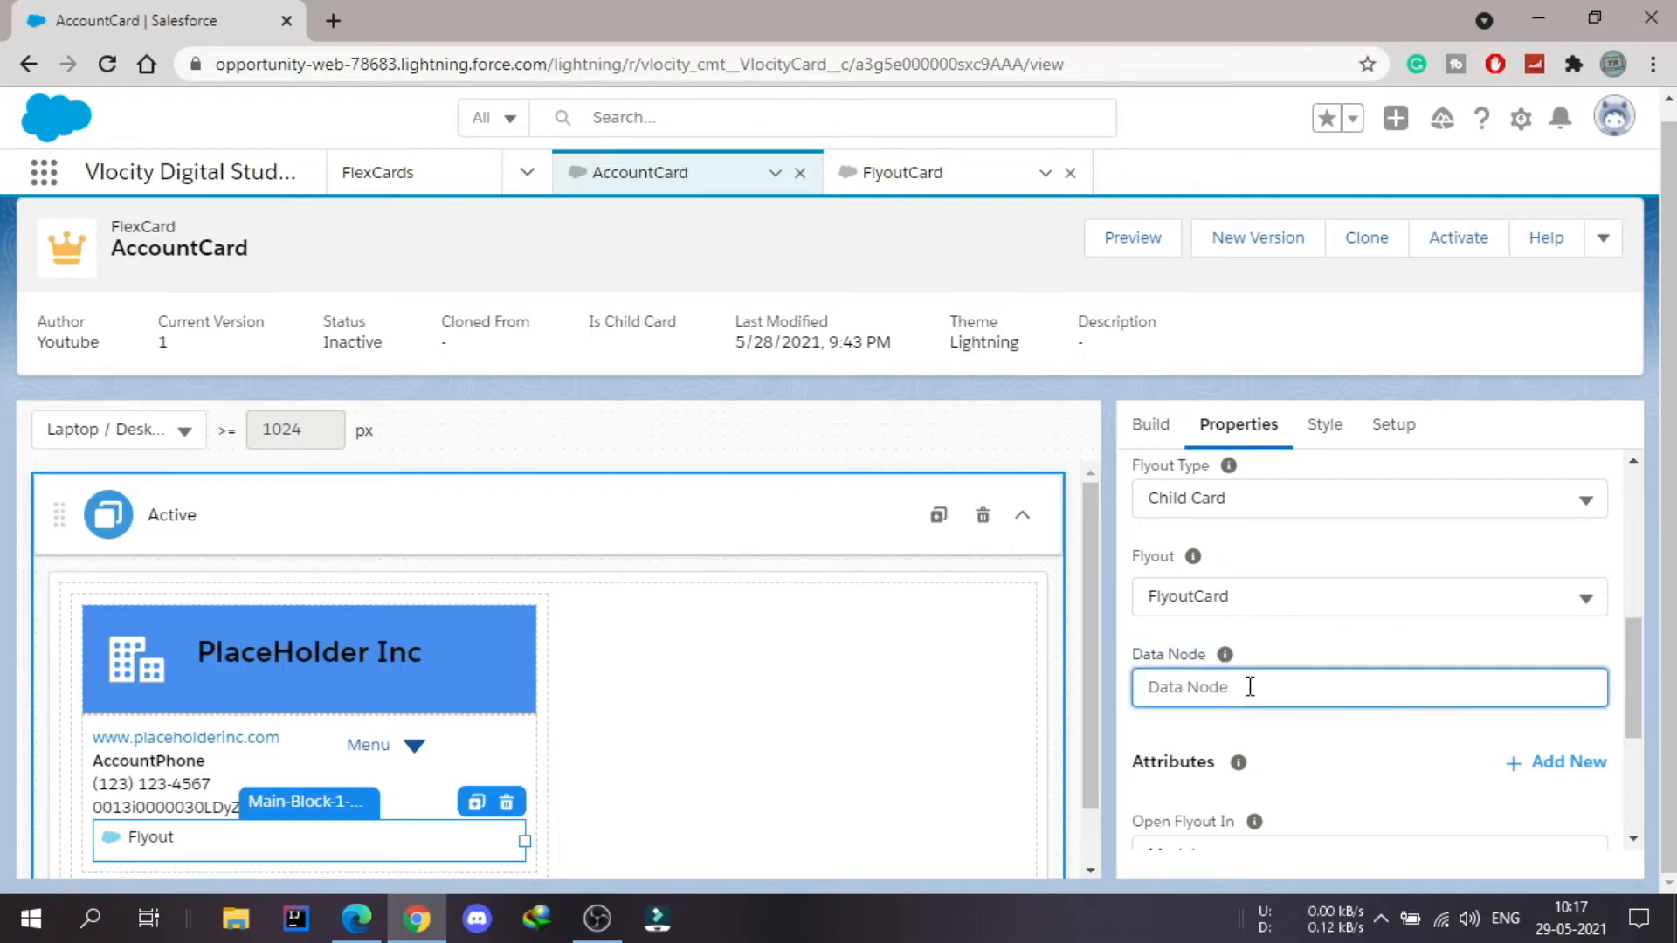
pyautogui.write('{}')
pyautogui.write('rec')
pyautogui.write('ords')
pyautogui.click(1304, 738)
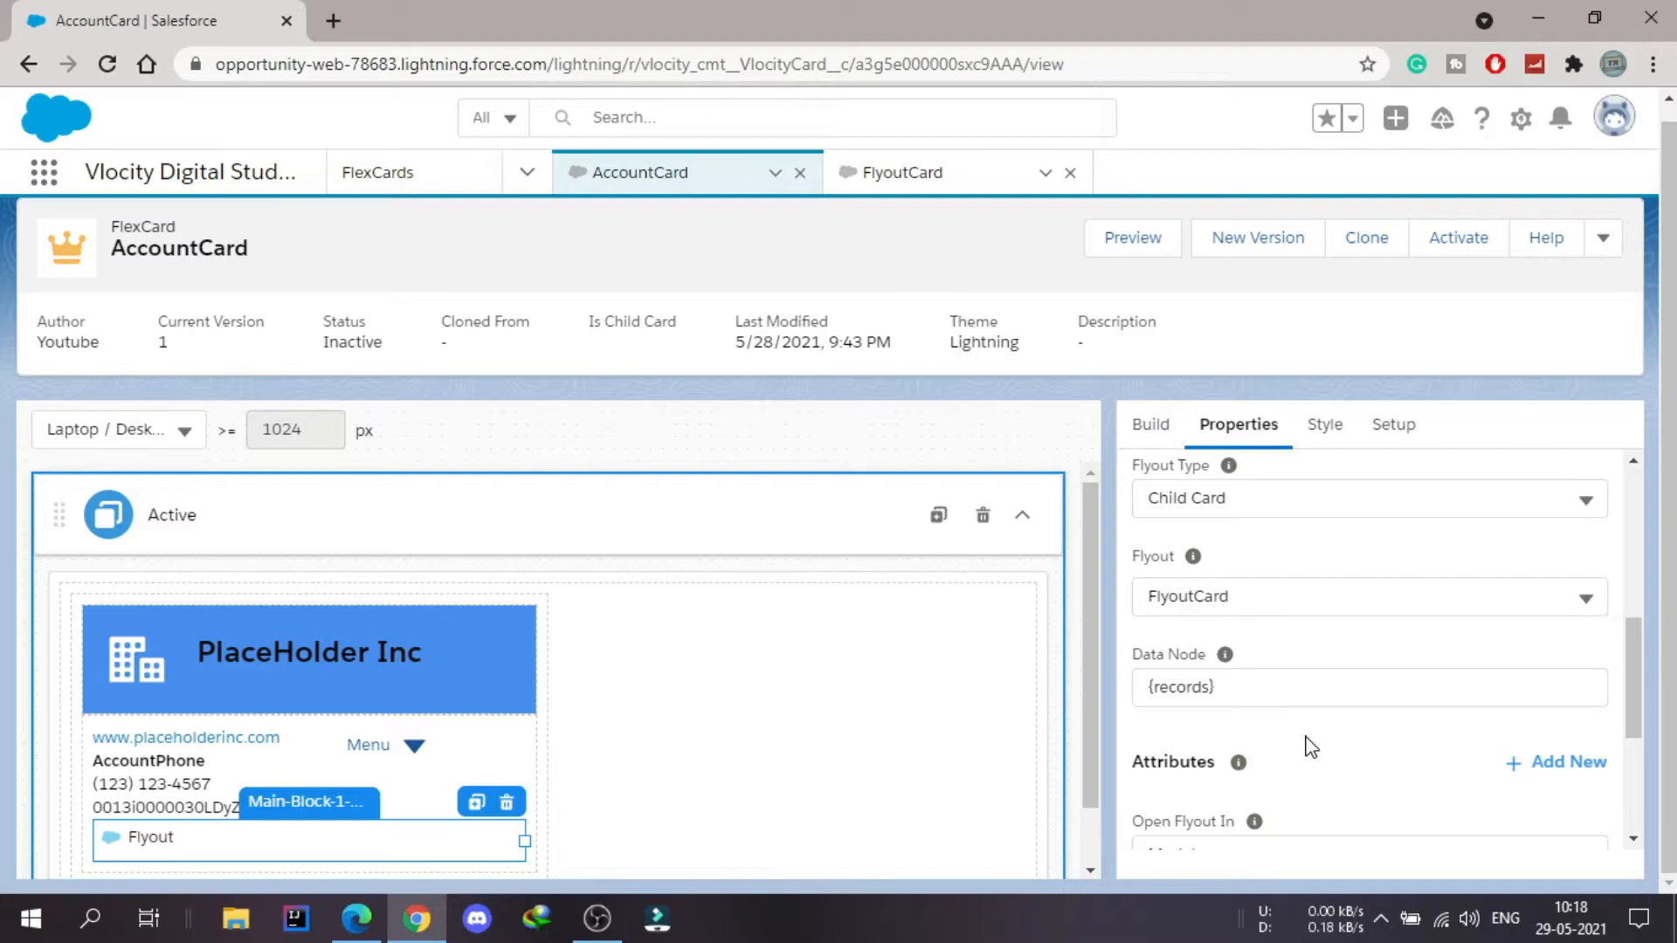
# Step: Preview the AccountCard with the {records} data node, check the modal flyout's content, and close the flyout
pyautogui.click(1132, 238)
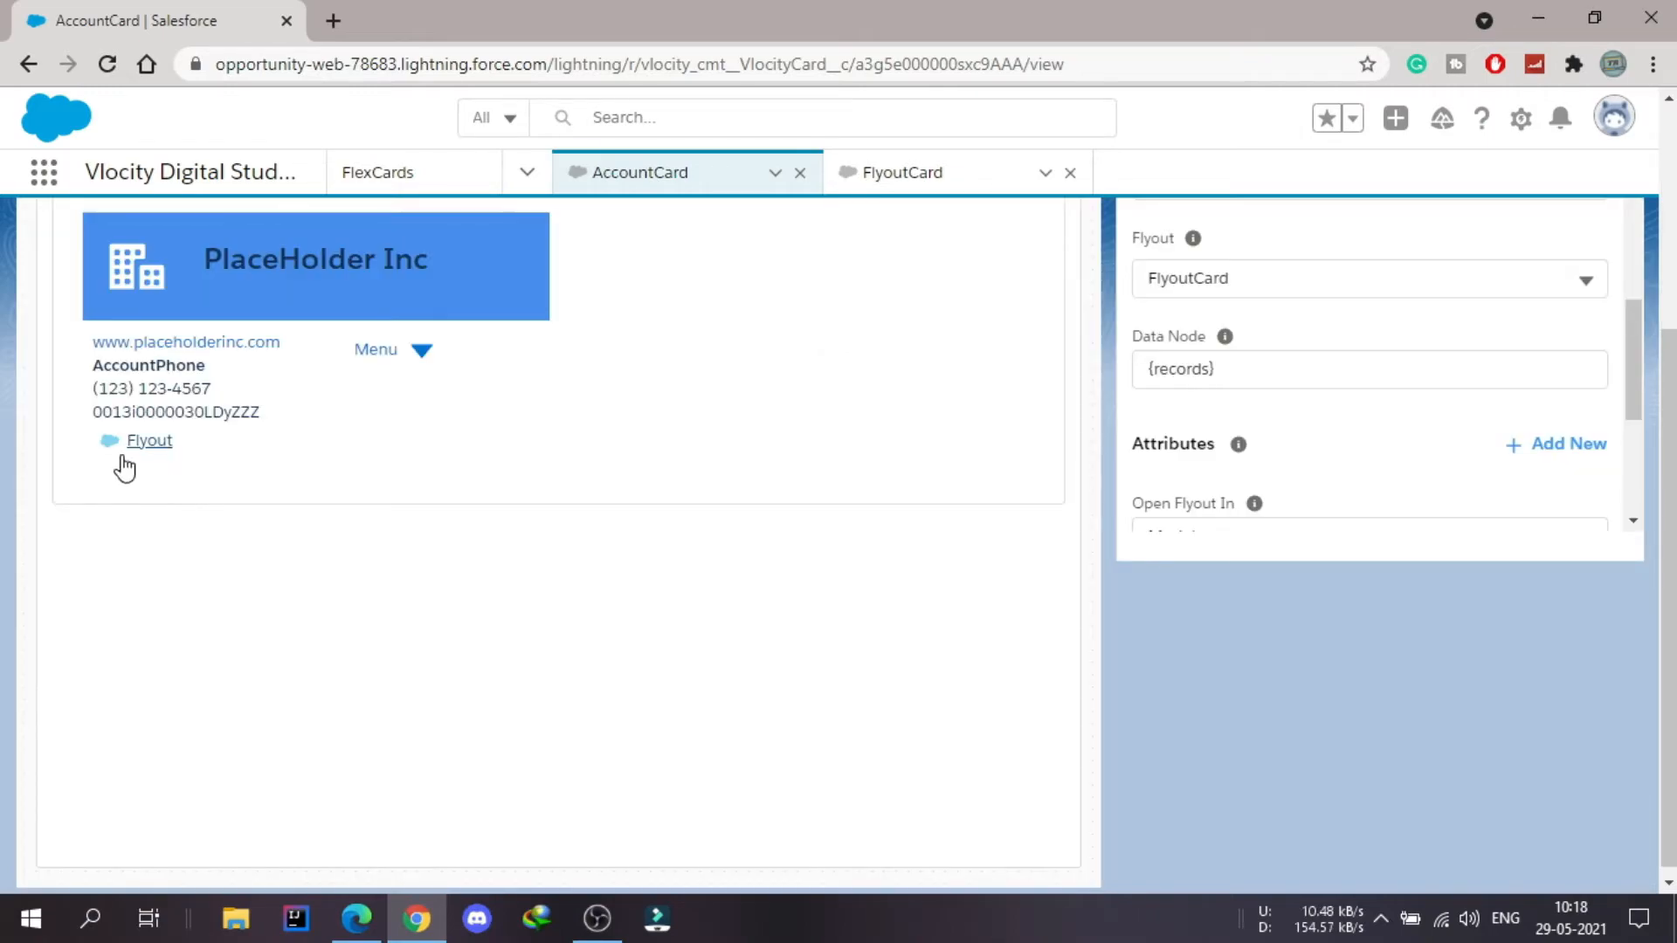
pyautogui.click(146, 442)
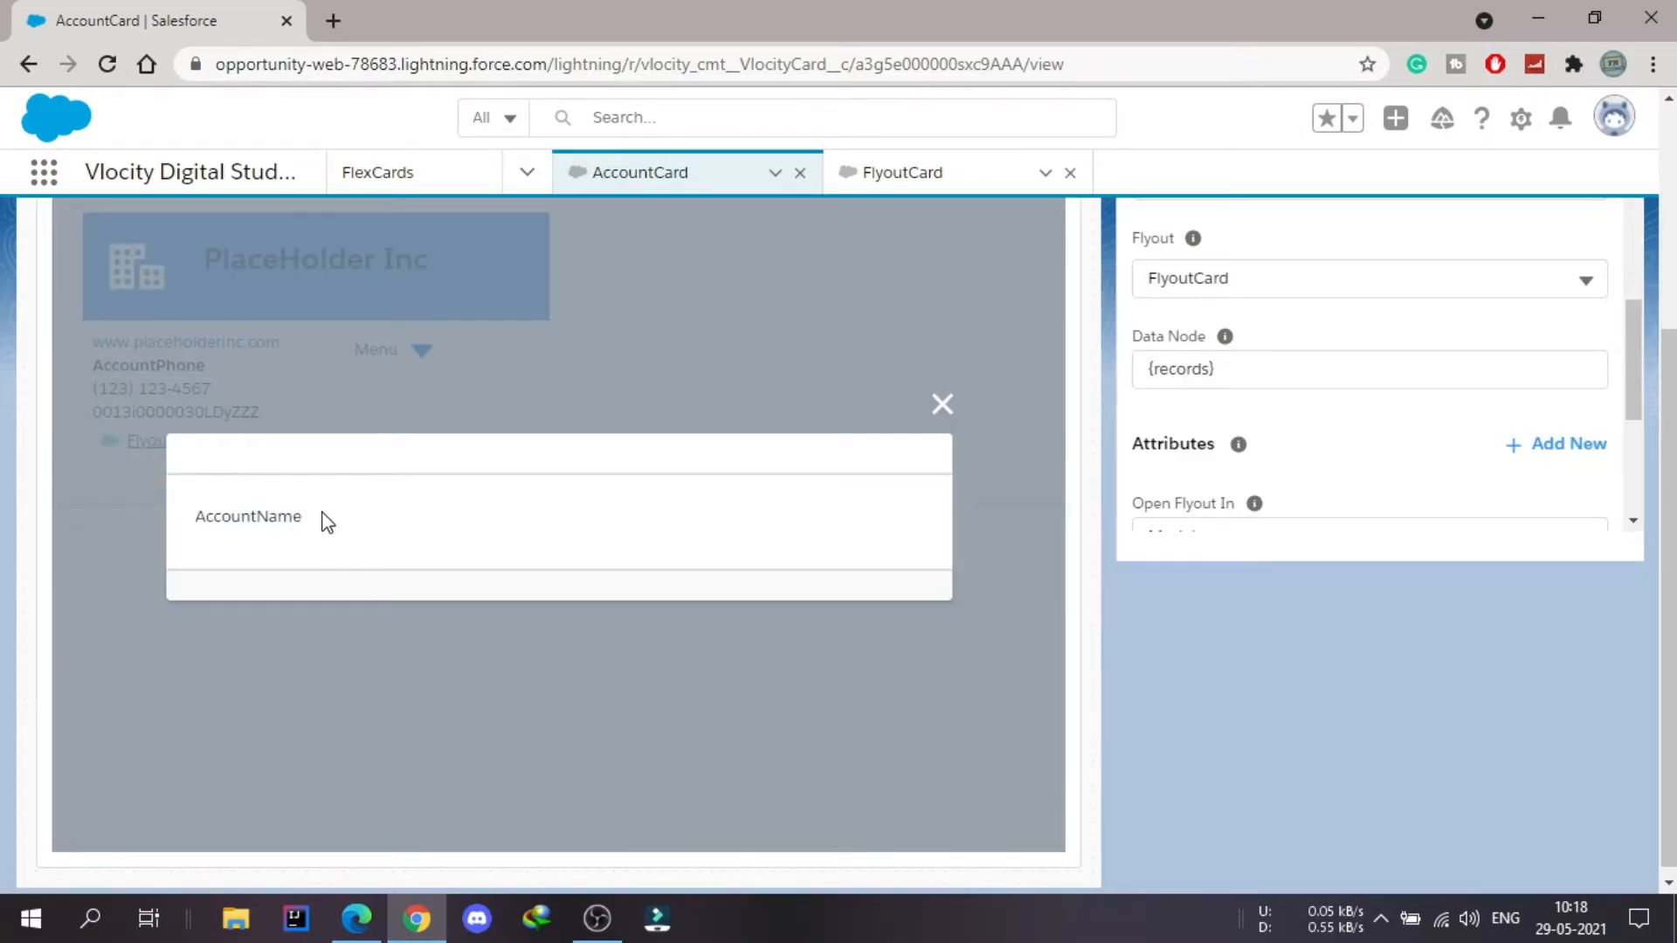
pyautogui.doubleClick(294, 515)
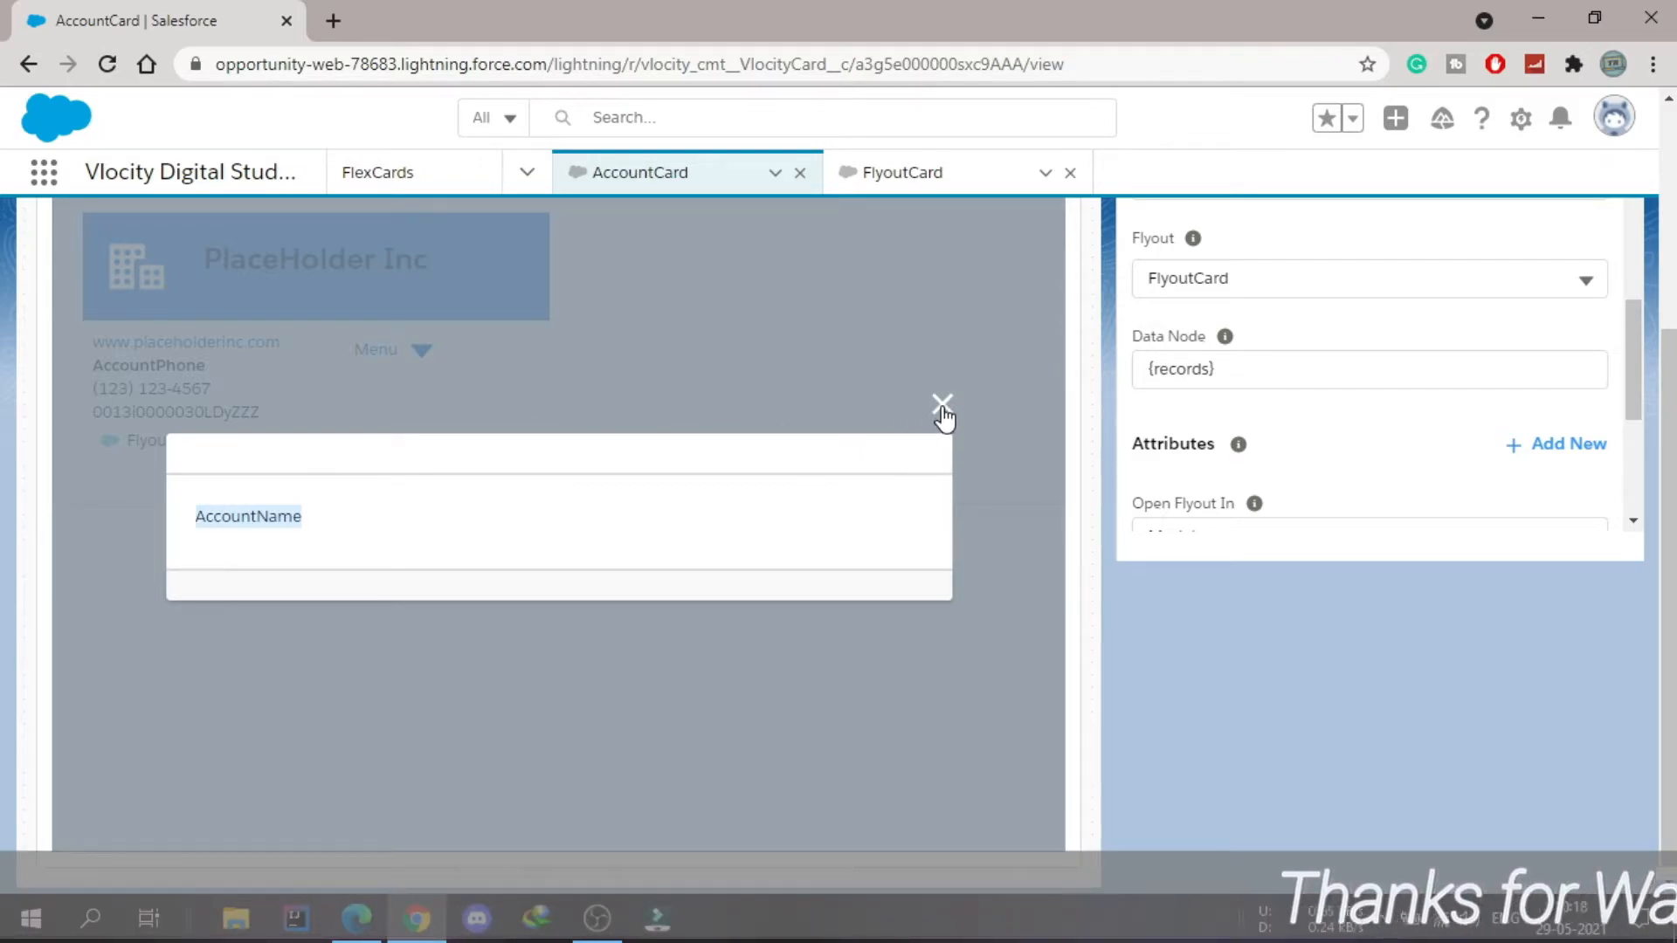
pyautogui.click(942, 407)
pyautogui.scroll(4, 891, 412)
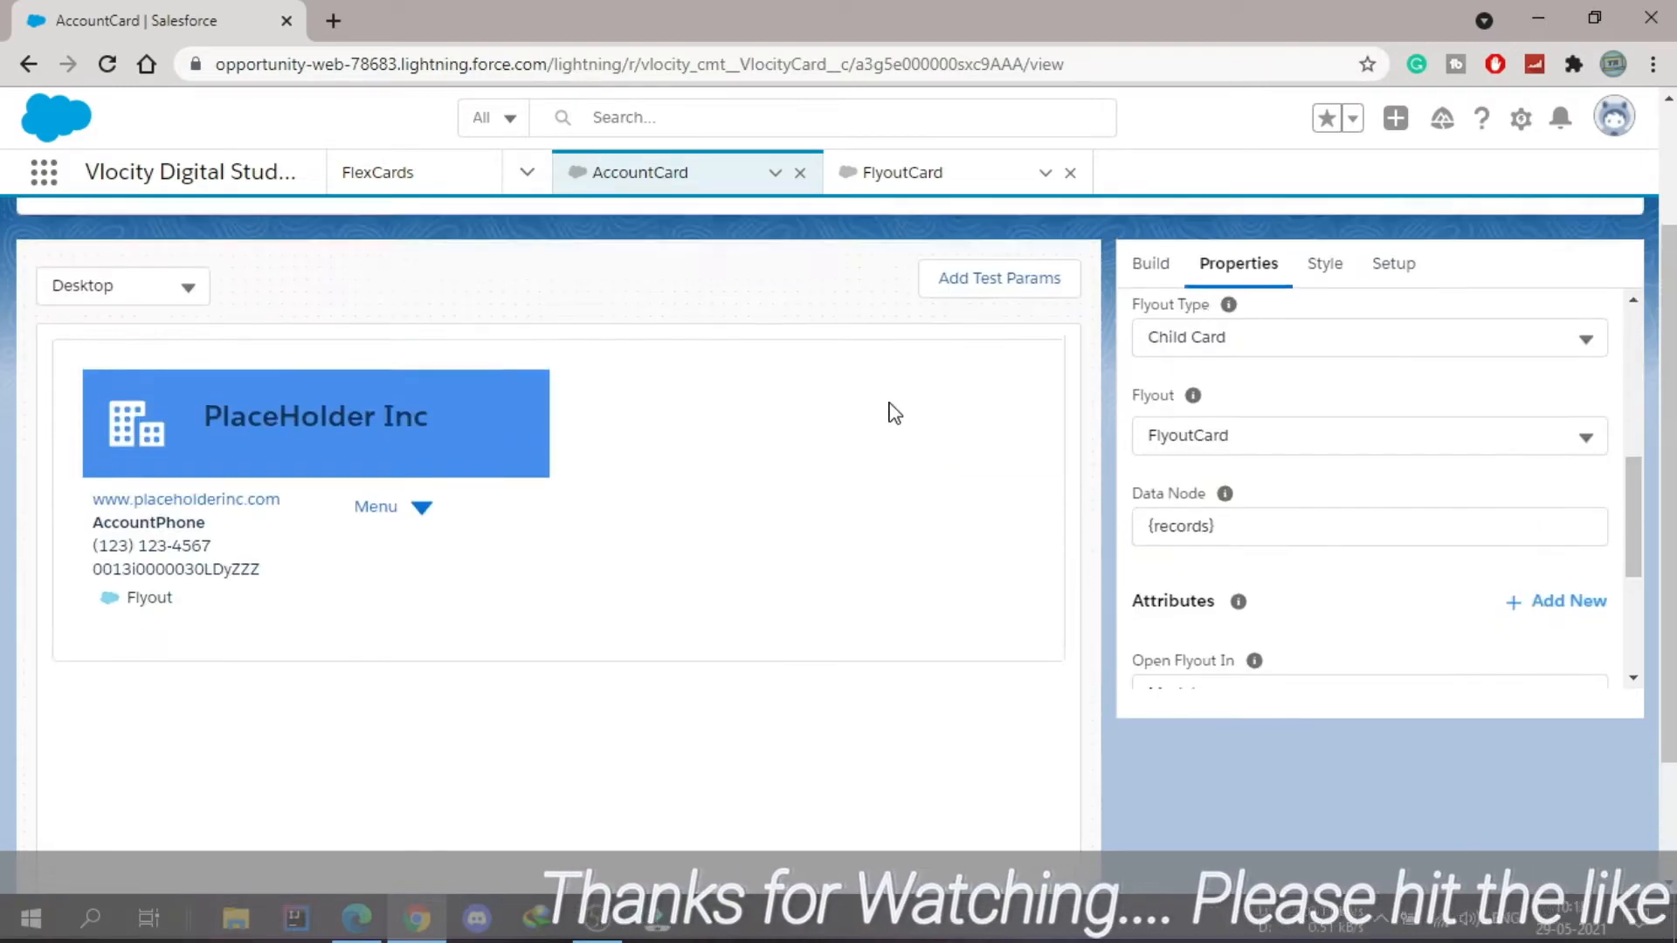
# Step: Switch to the FlyoutCard, select its AccountName text element, and deactivate the card for editing
pyautogui.click(891, 183)
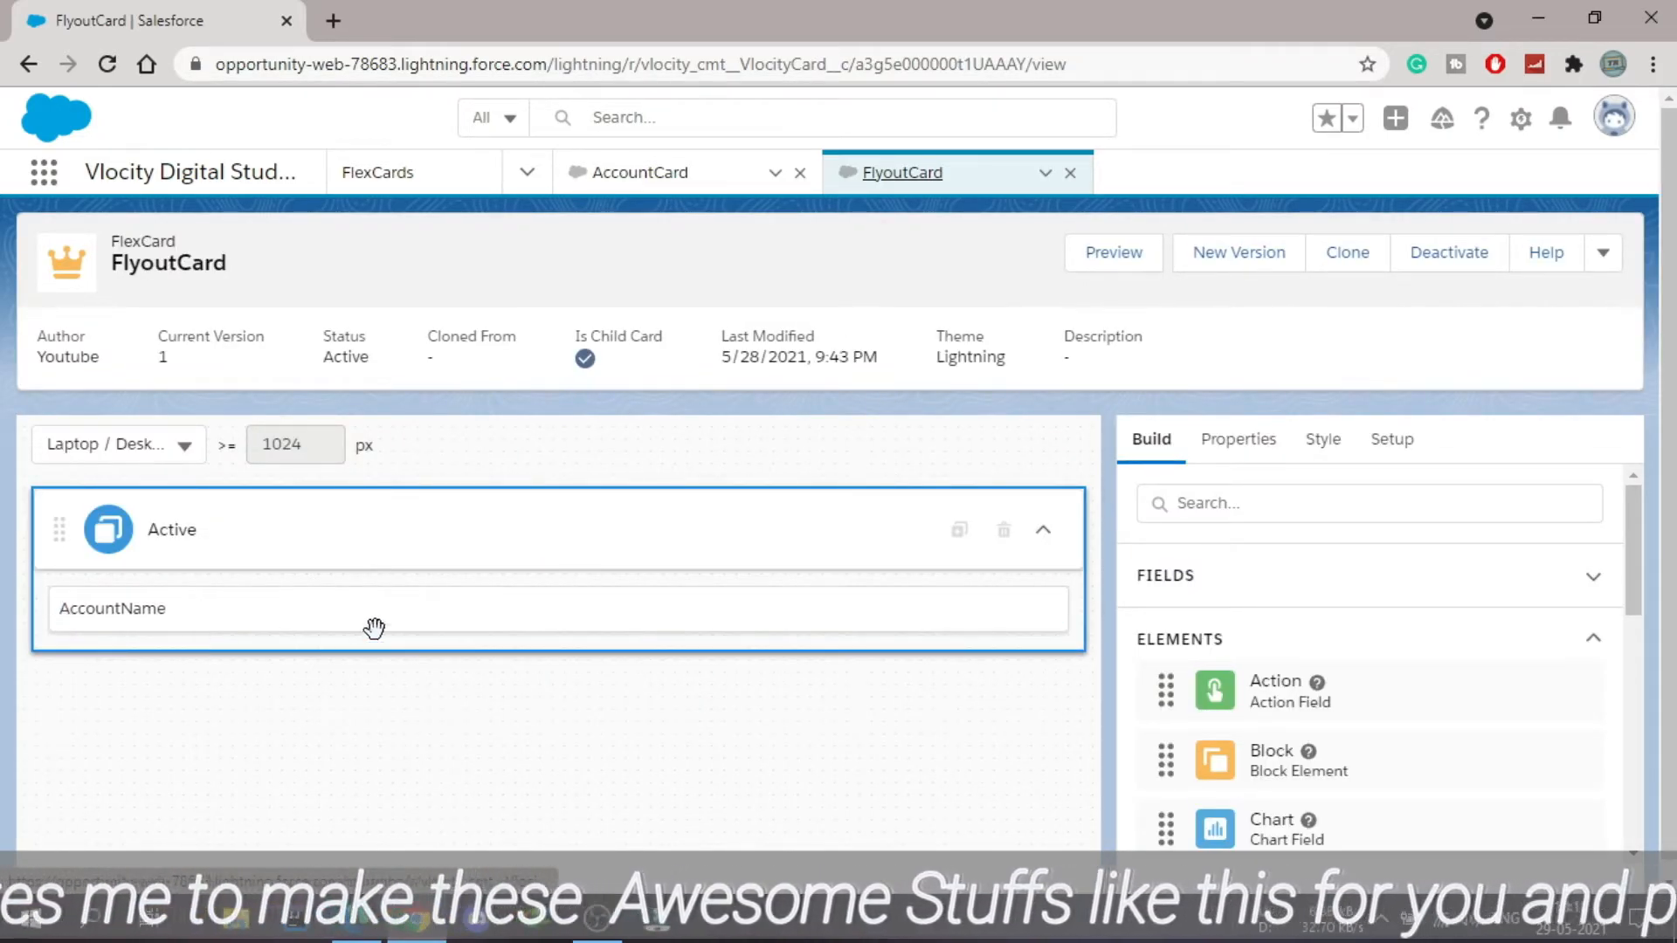
pyautogui.click(142, 627)
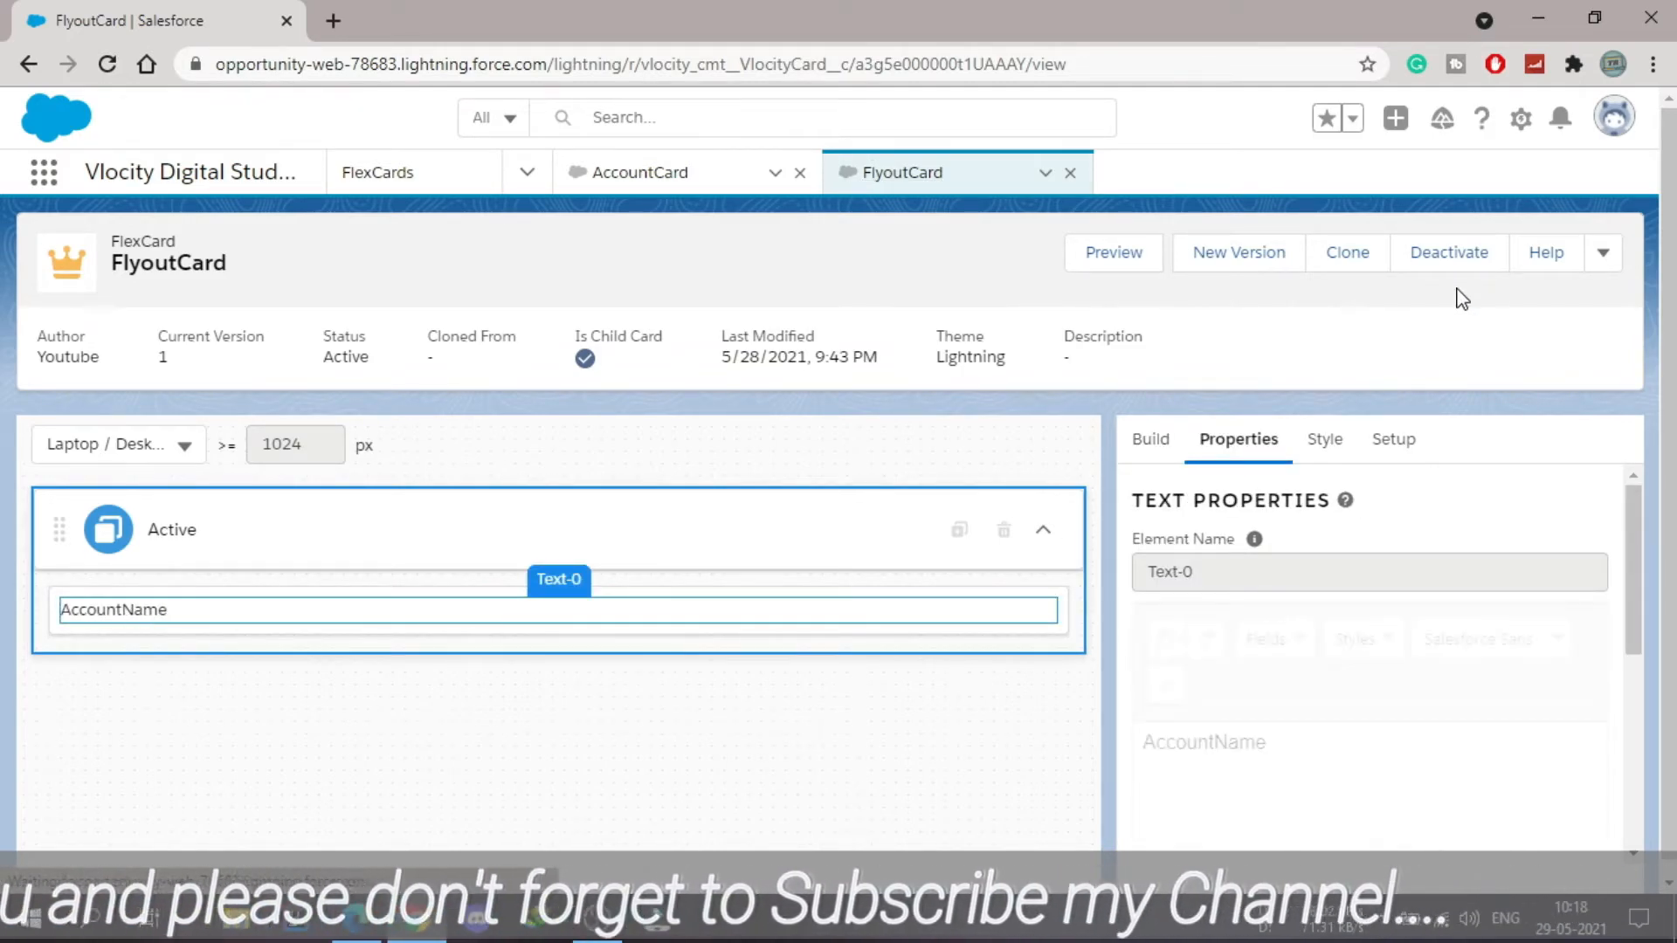
pyautogui.click(1452, 255)
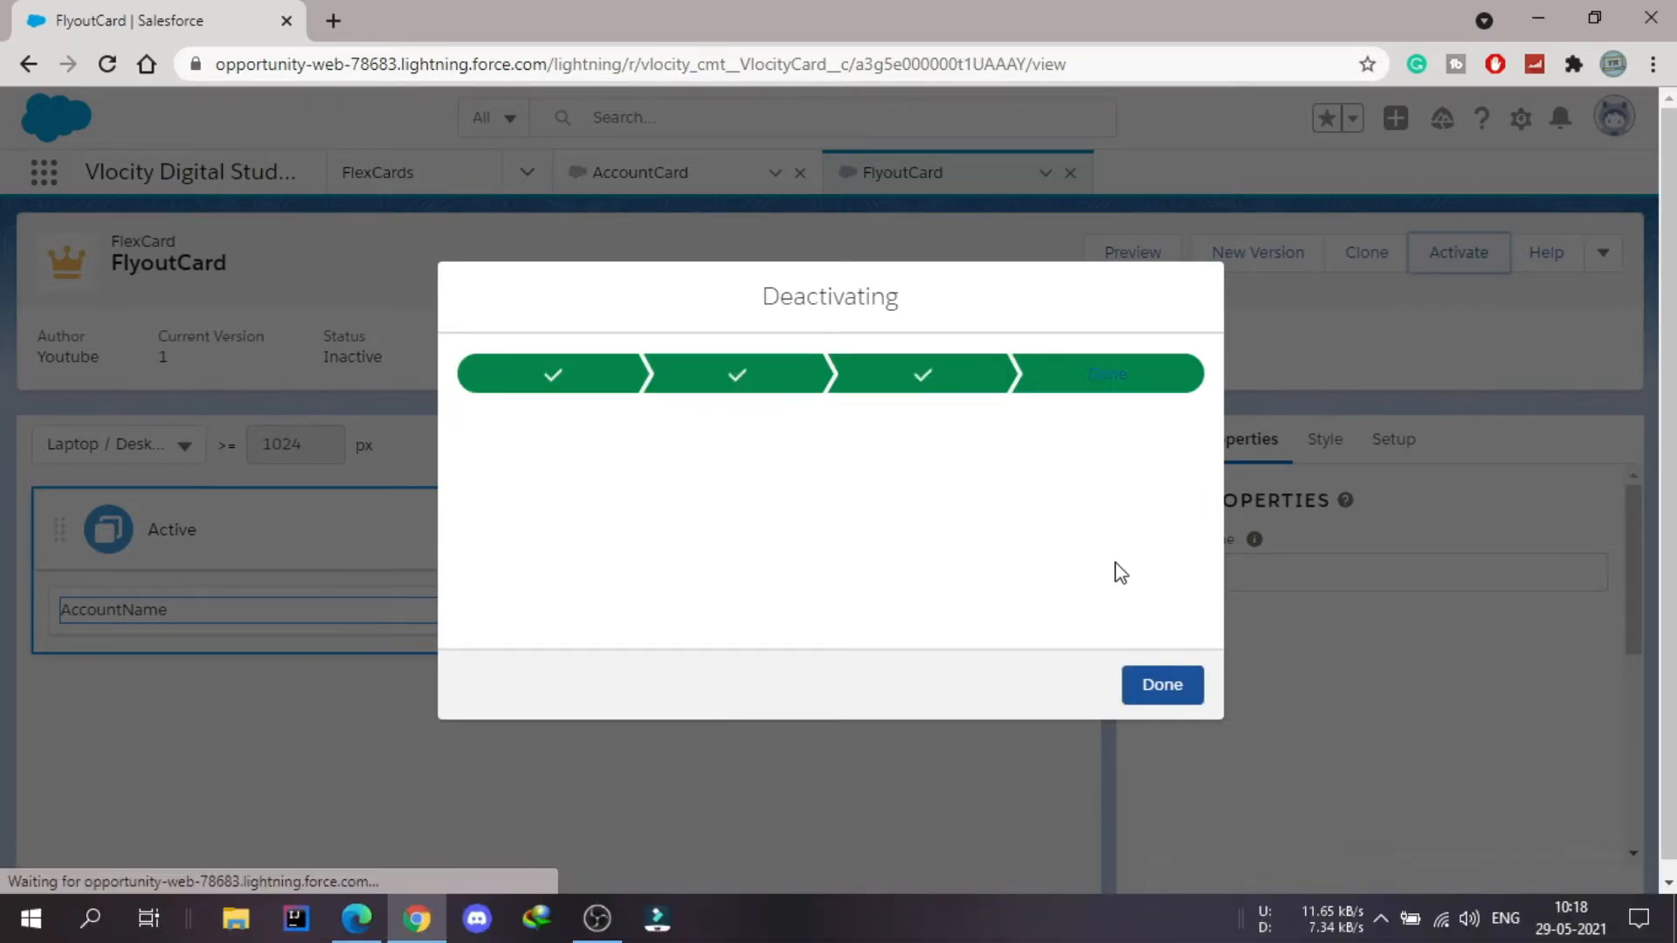
pyautogui.click(1161, 690)
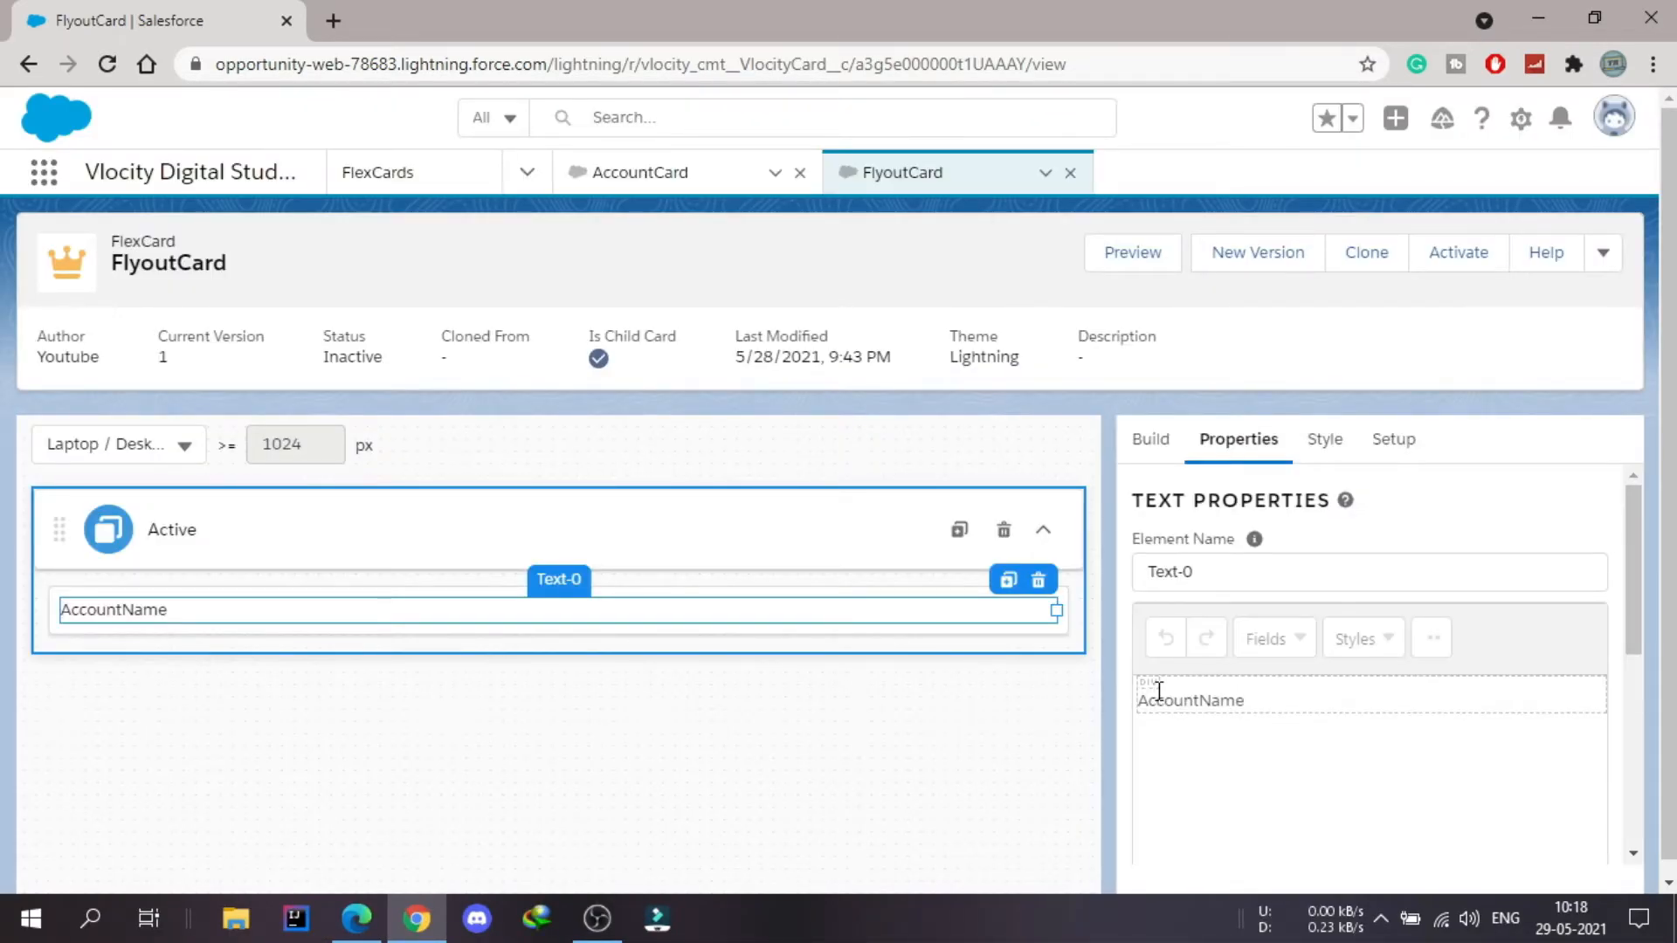
# Step: Add a second line containing empty braces {} below AccountName in the FlyoutCard's text element
pyautogui.click(300, 612)
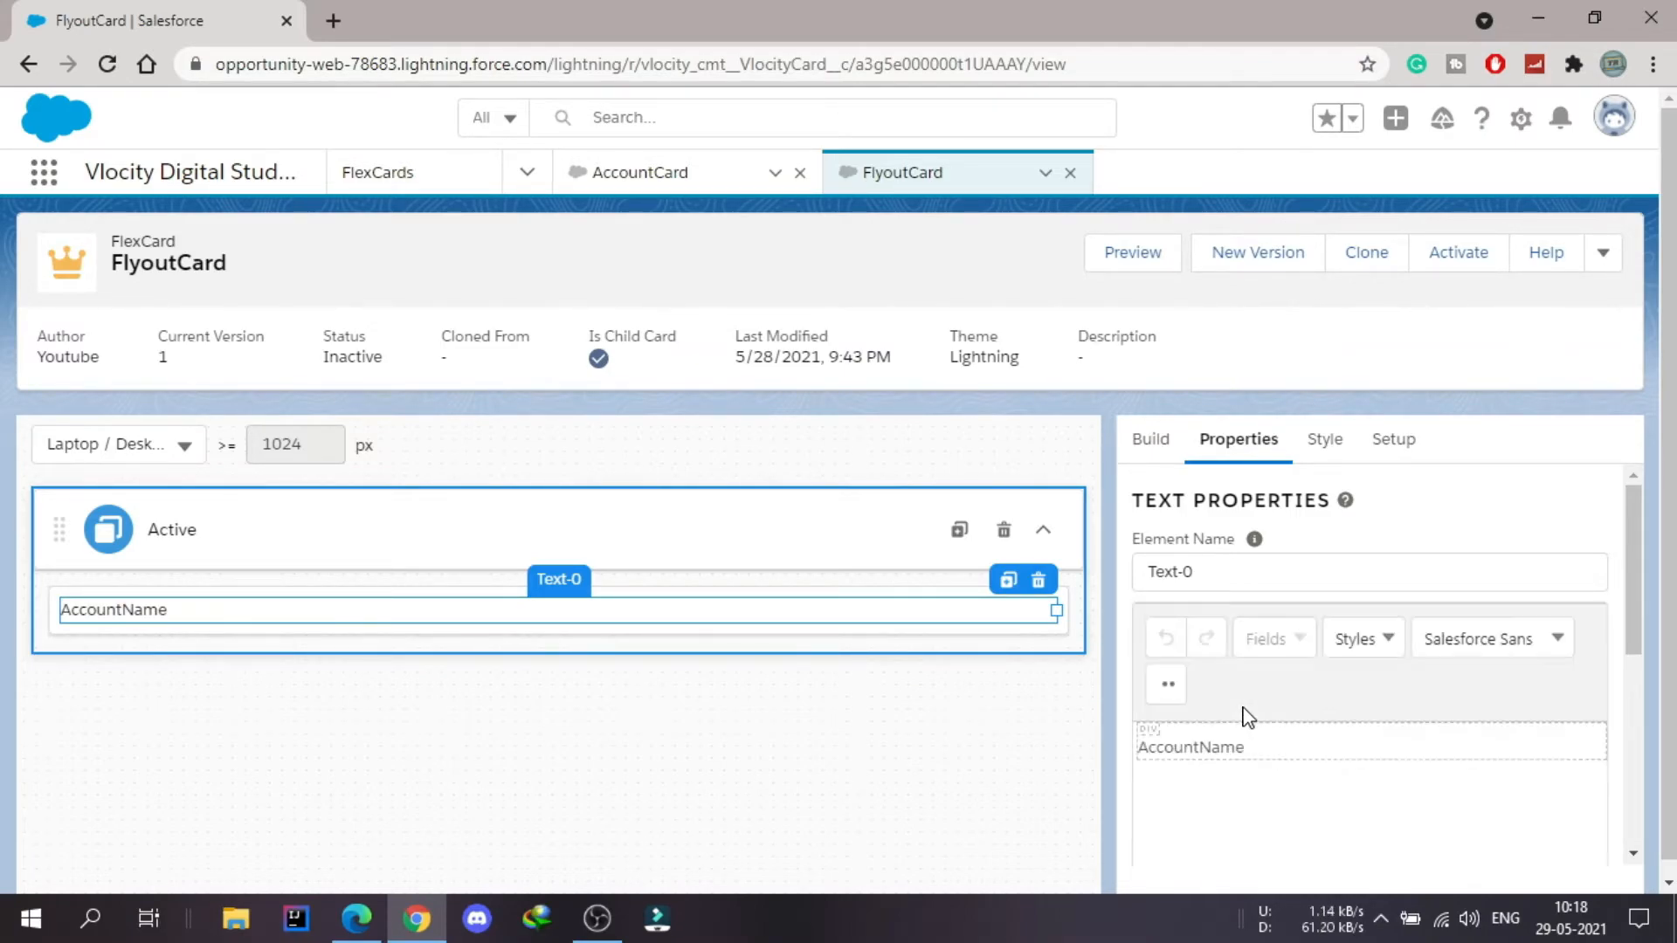
pyautogui.press('Return')
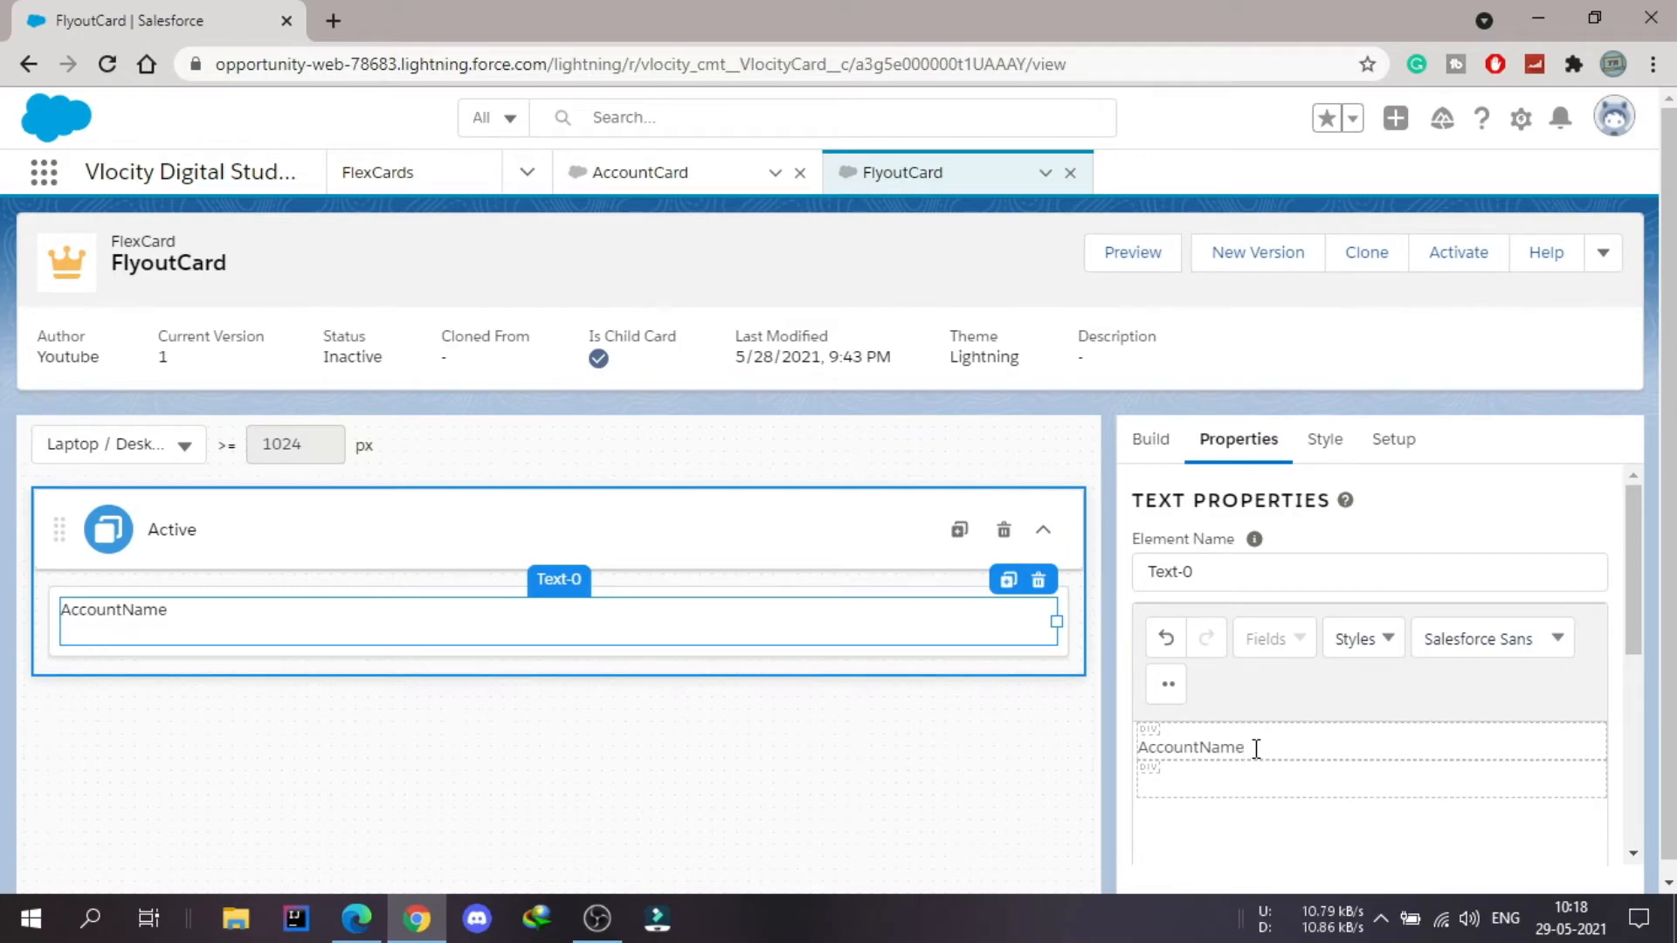
pyautogui.write('{')
pyautogui.press('Left')
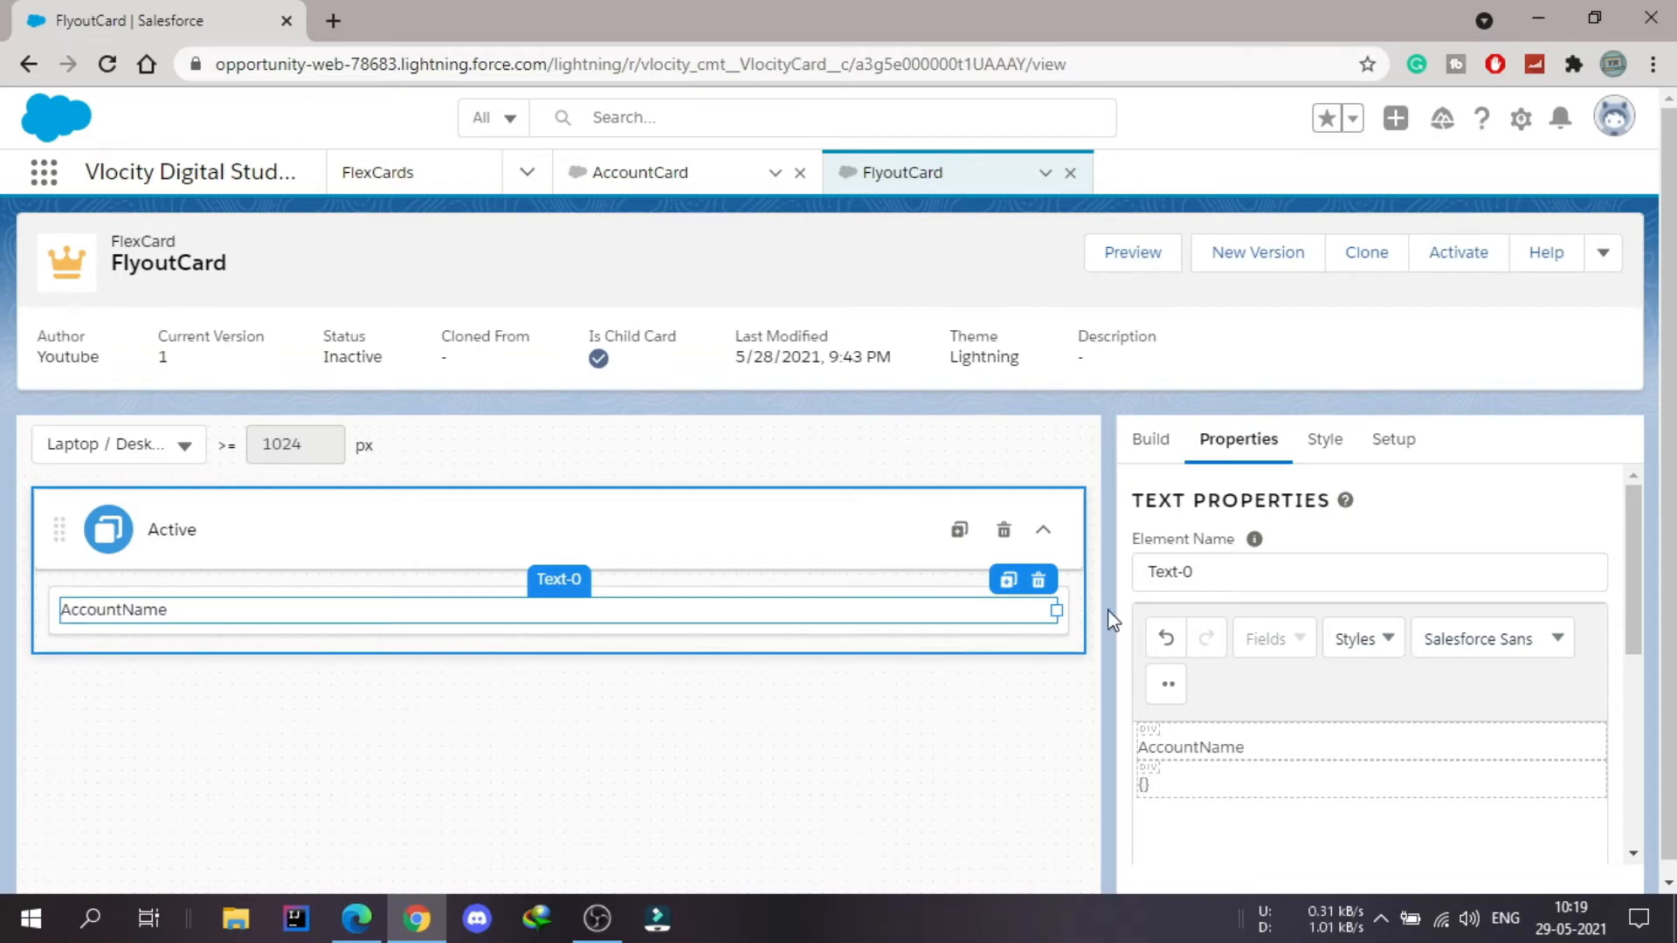
# Step: Switch to the AccountCard's design view and copy the {AccountName} merge field from its header text element
pyautogui.click(656, 175)
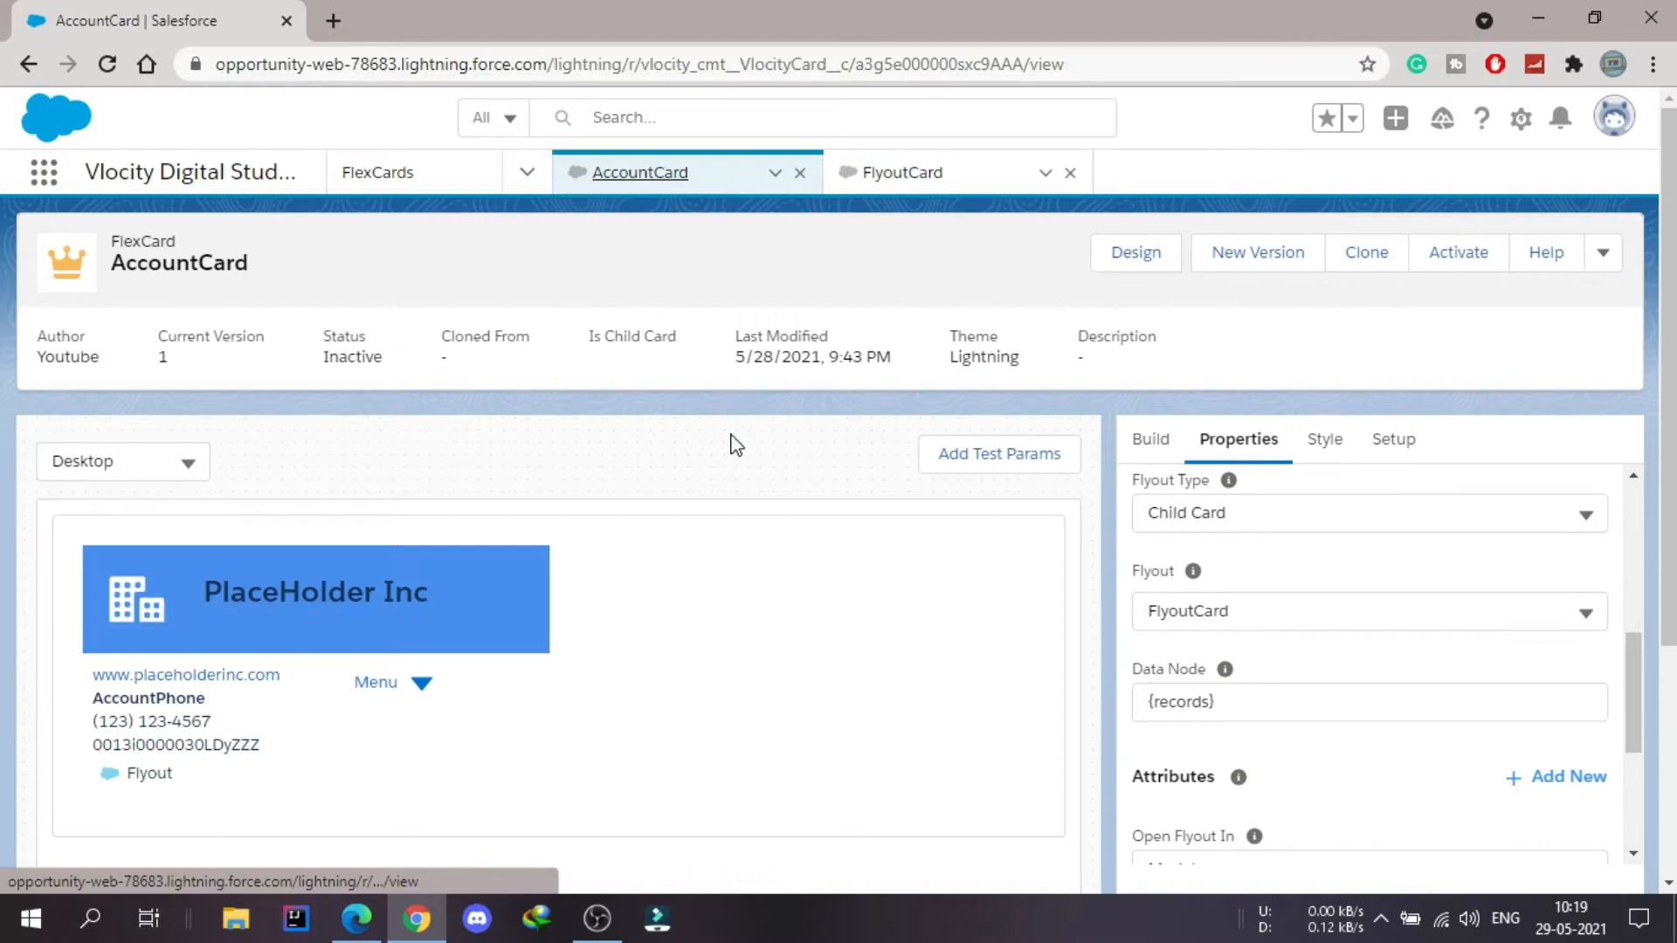
pyautogui.scroll(-1, 730, 442)
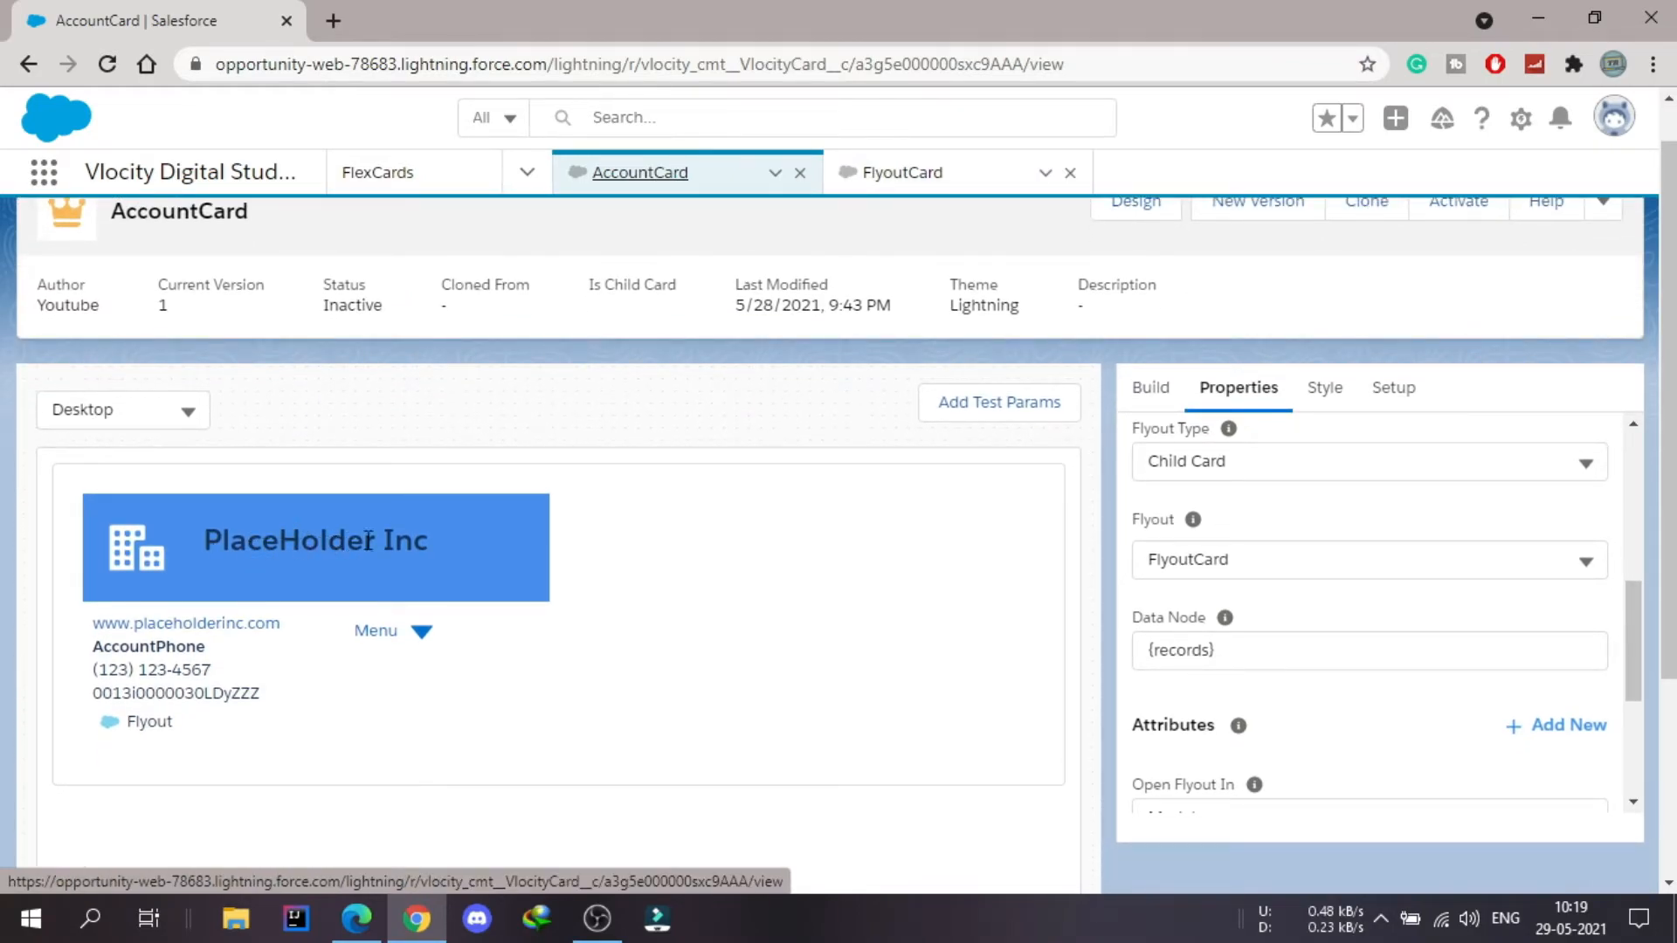
pyautogui.scroll(1, 1027, 483)
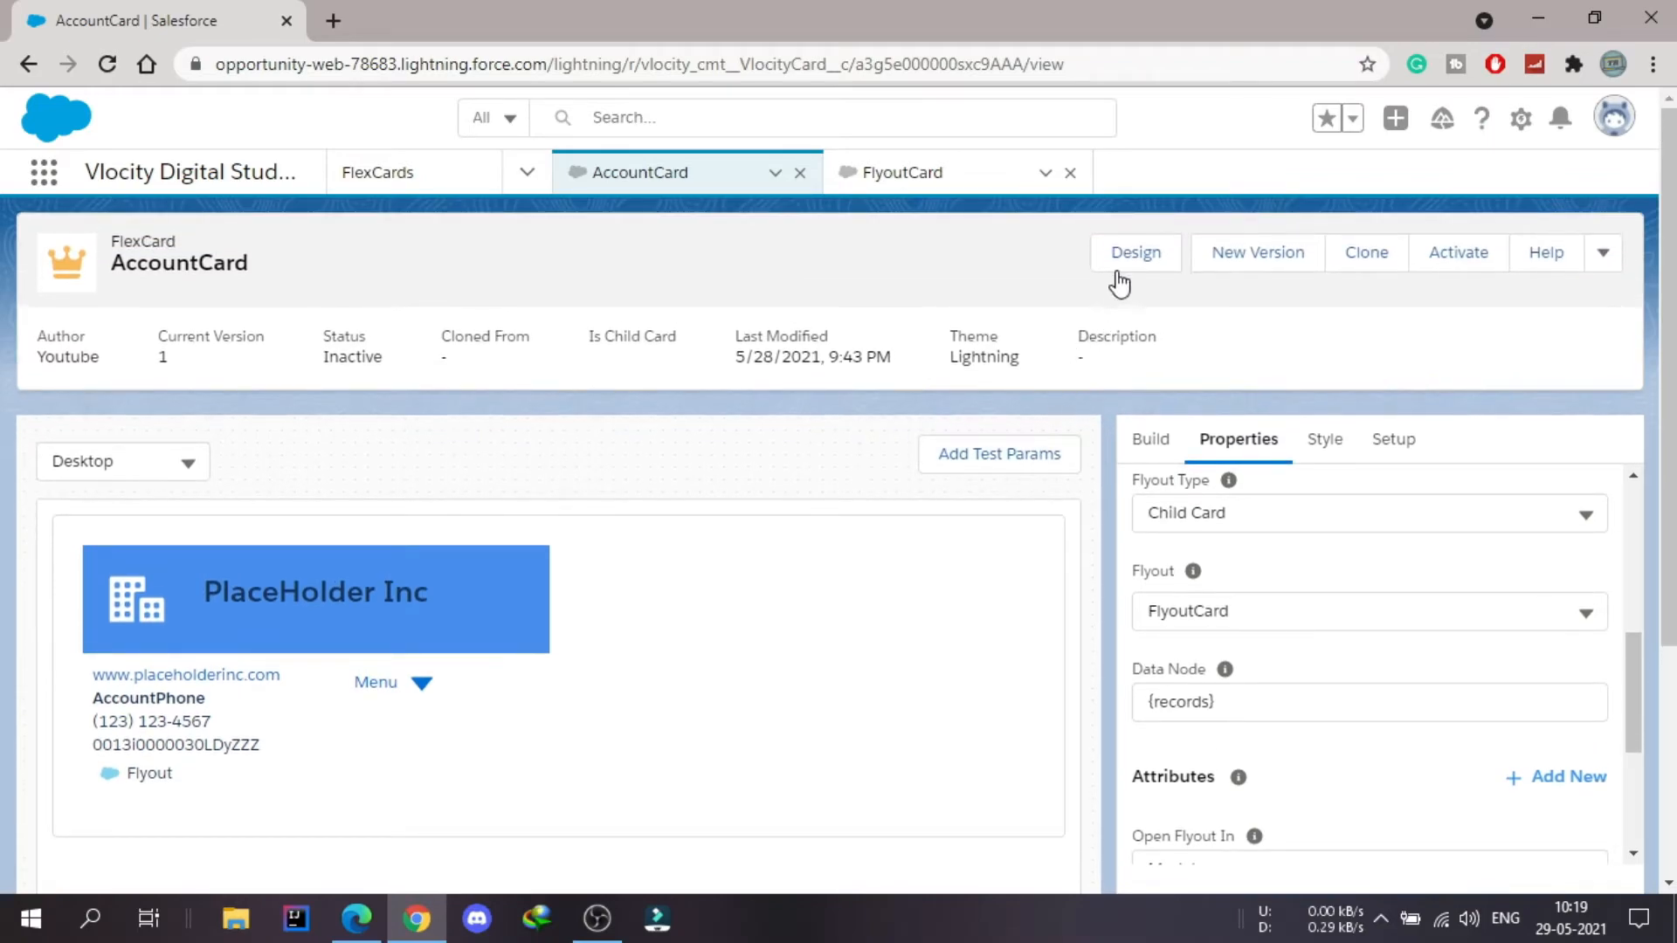
pyautogui.click(1124, 276)
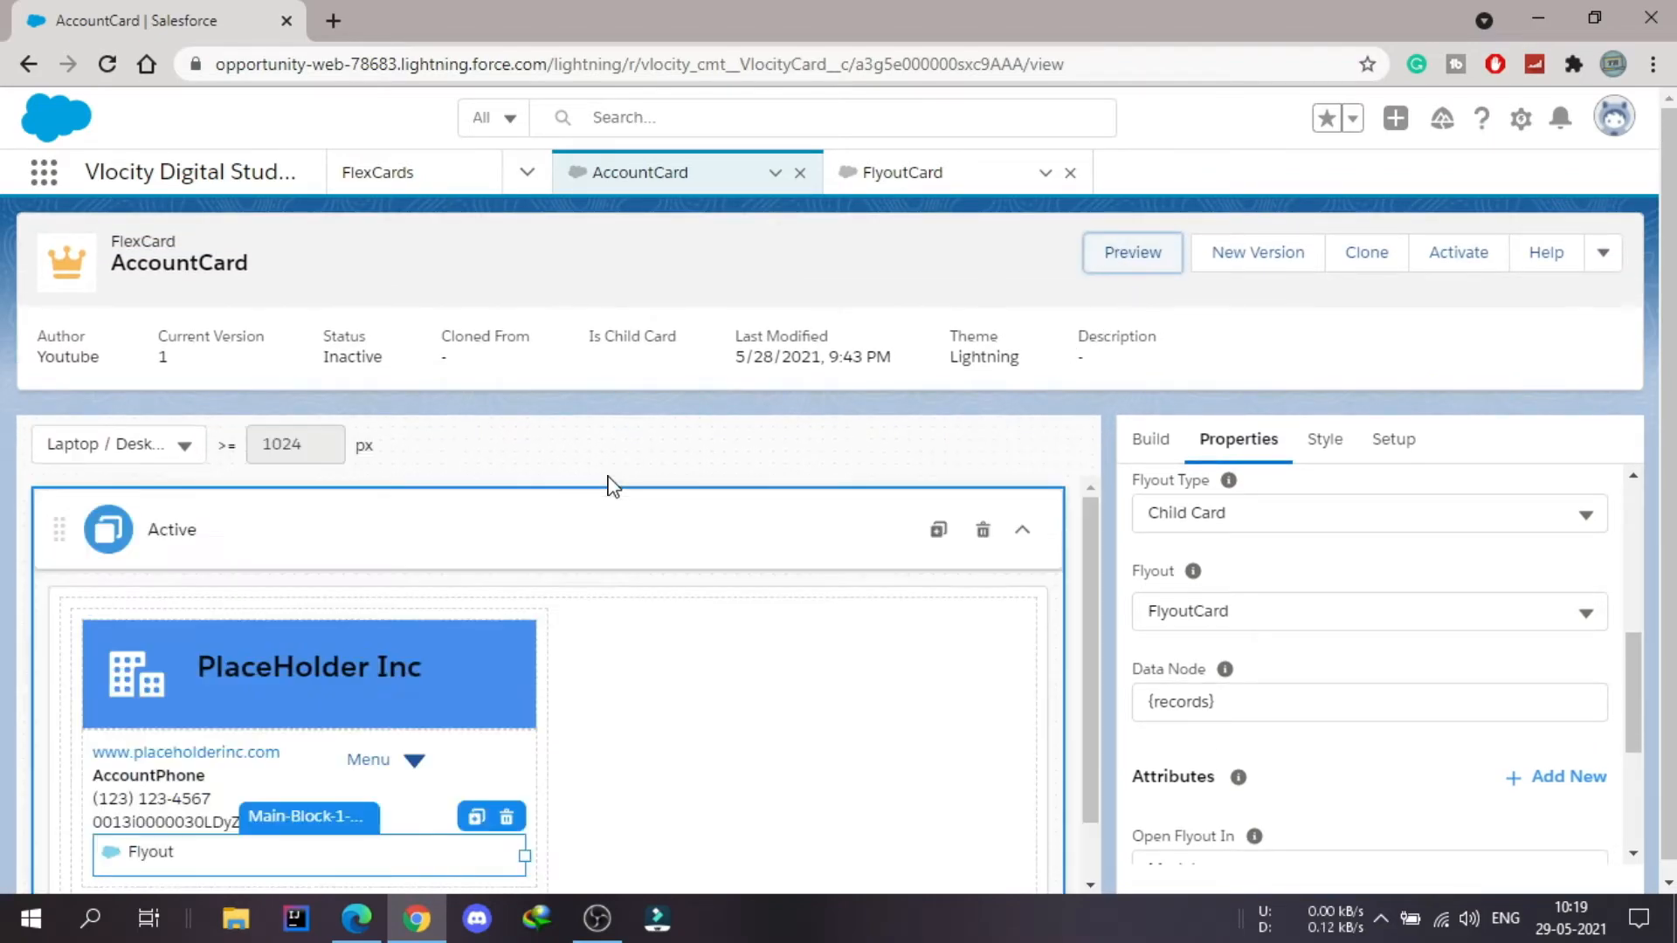
pyautogui.click(287, 675)
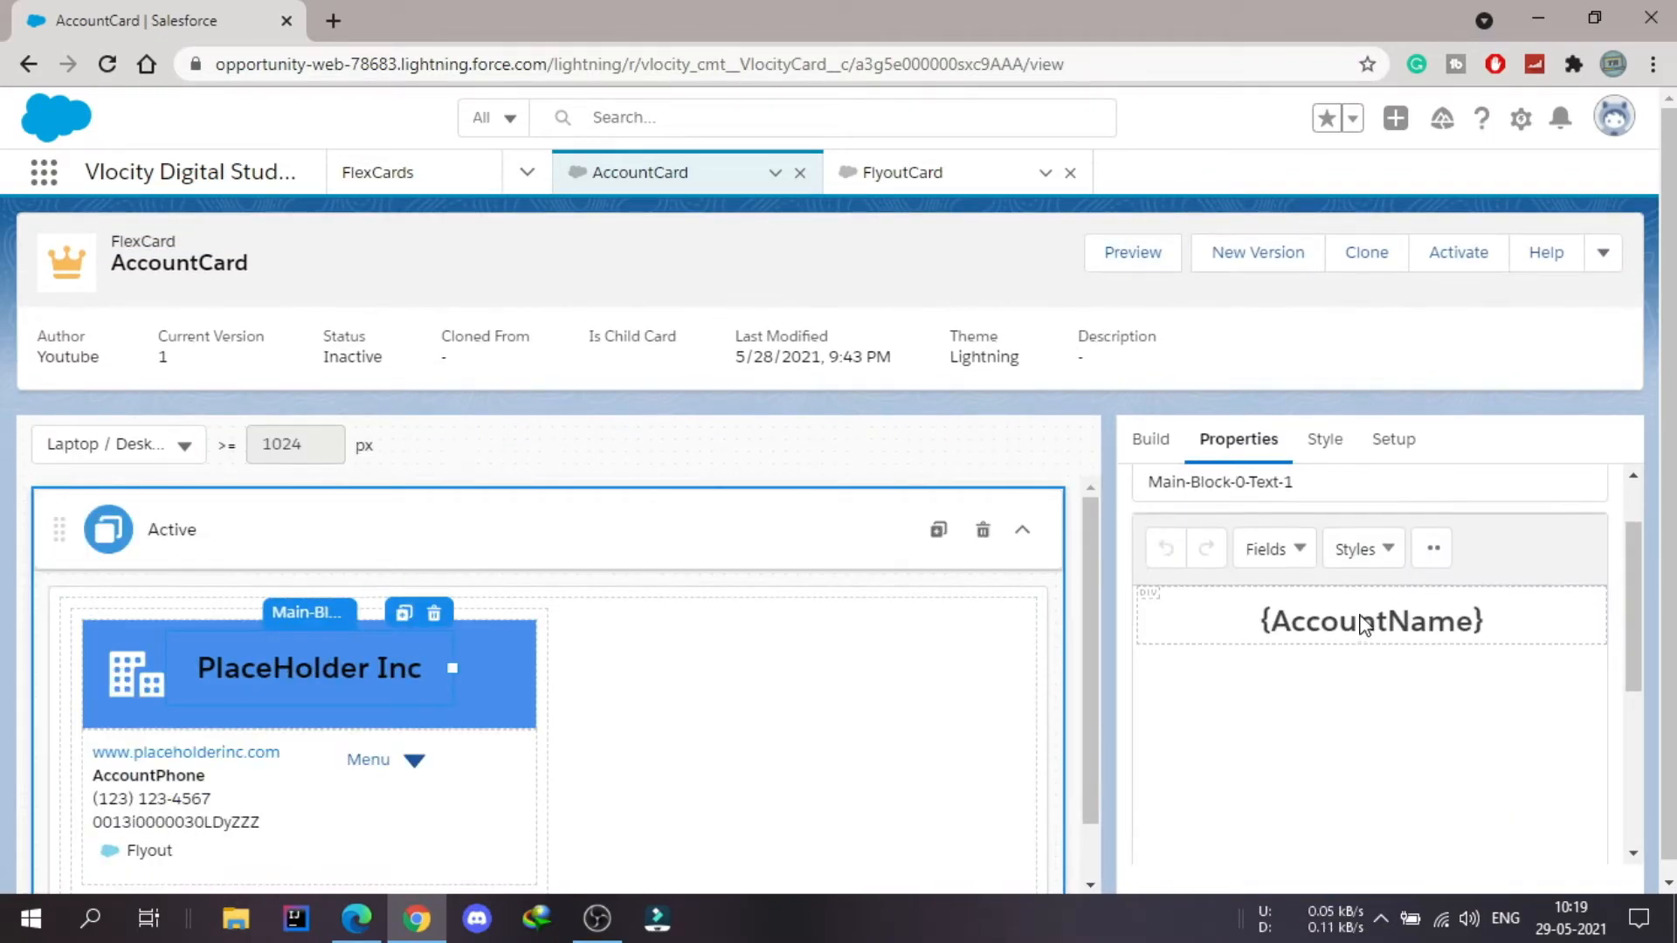
pyautogui.moveTo(1257, 631); pyautogui.dragTo(1498, 630)
pyautogui.hotkey('ctrl', 'c')
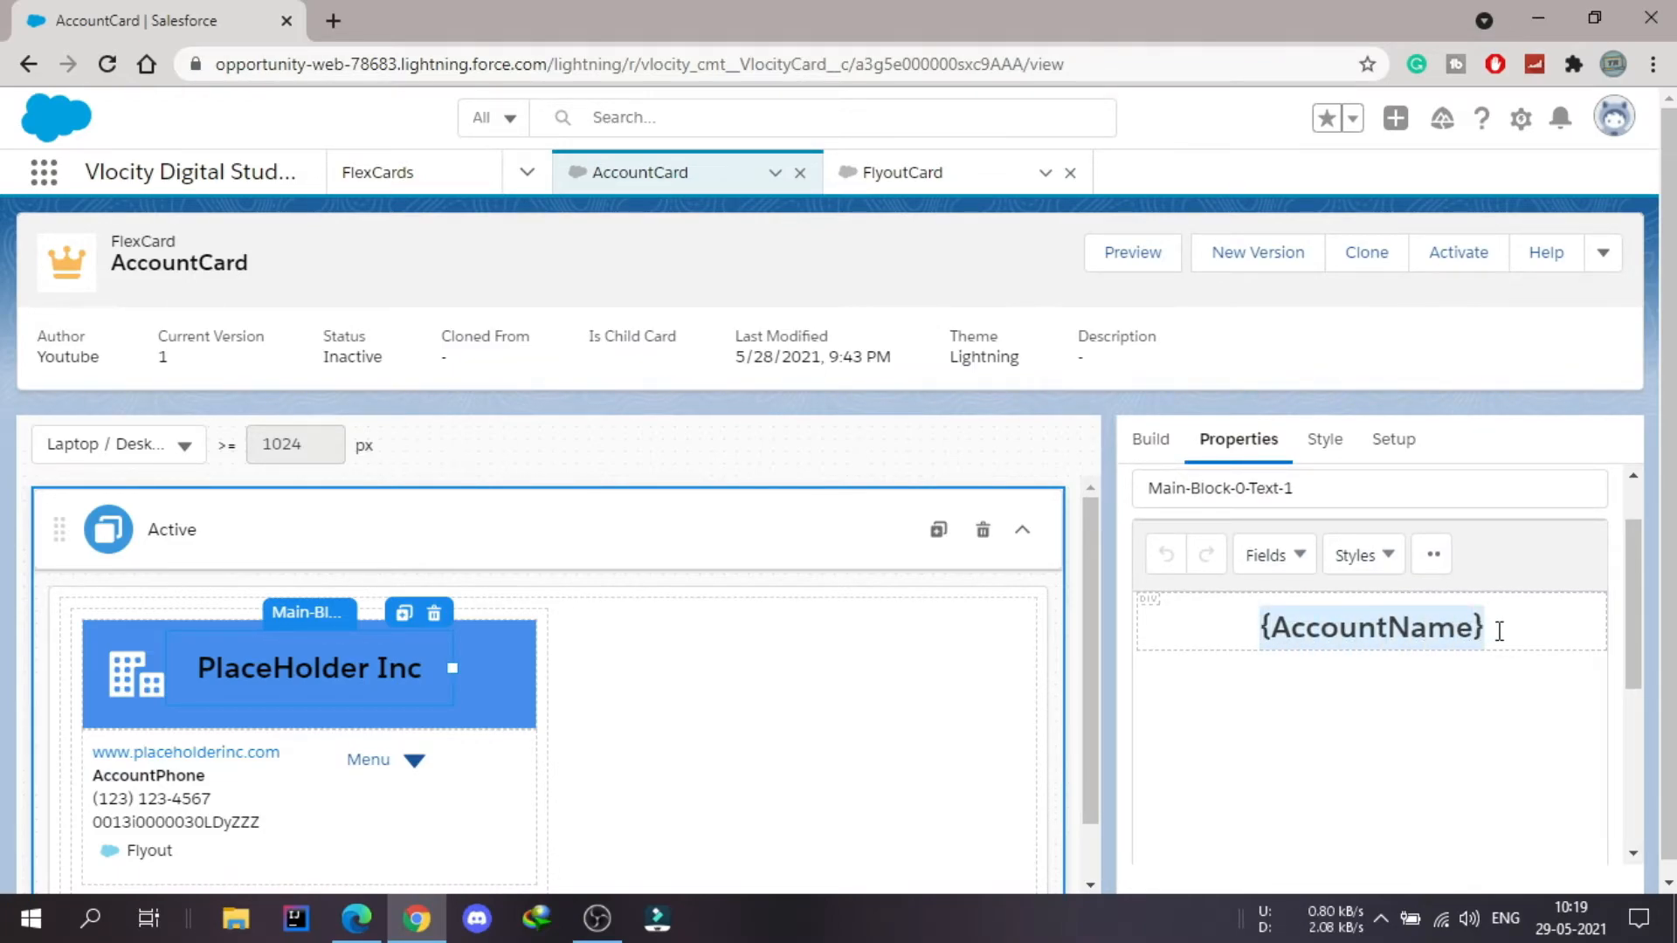
# Step: Paste {AccountName} as the second line of the FlyoutCard's text element and activate the card
pyautogui.click(924, 174)
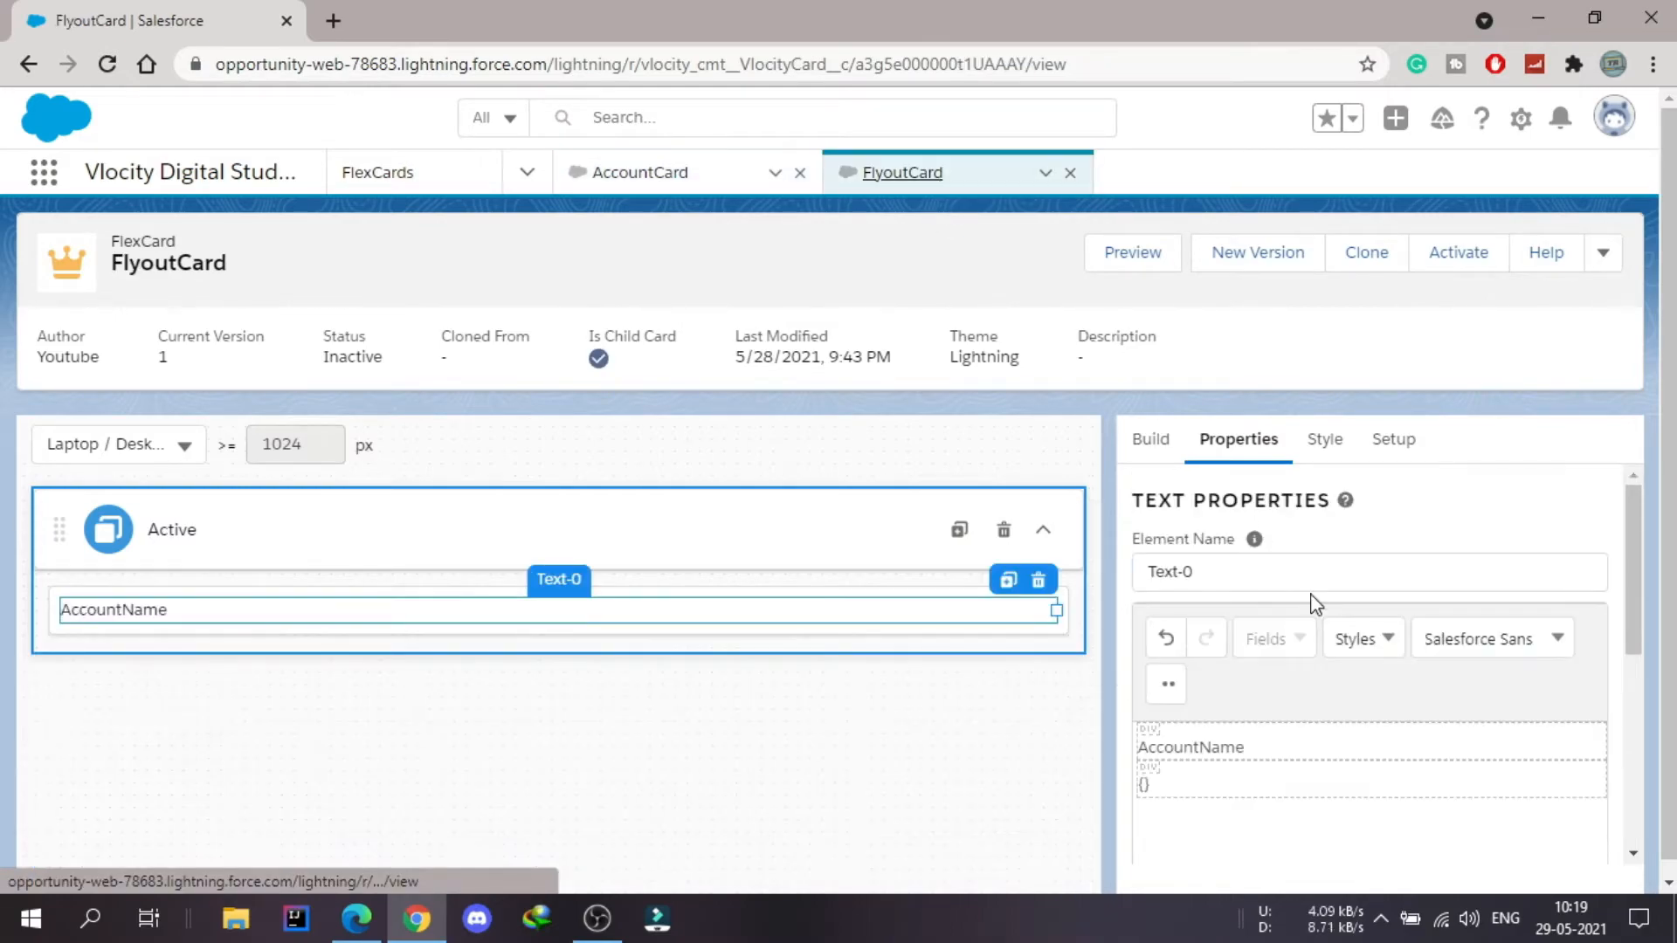
pyautogui.click(1198, 786)
pyautogui.hotkey('ctrl', 'v')
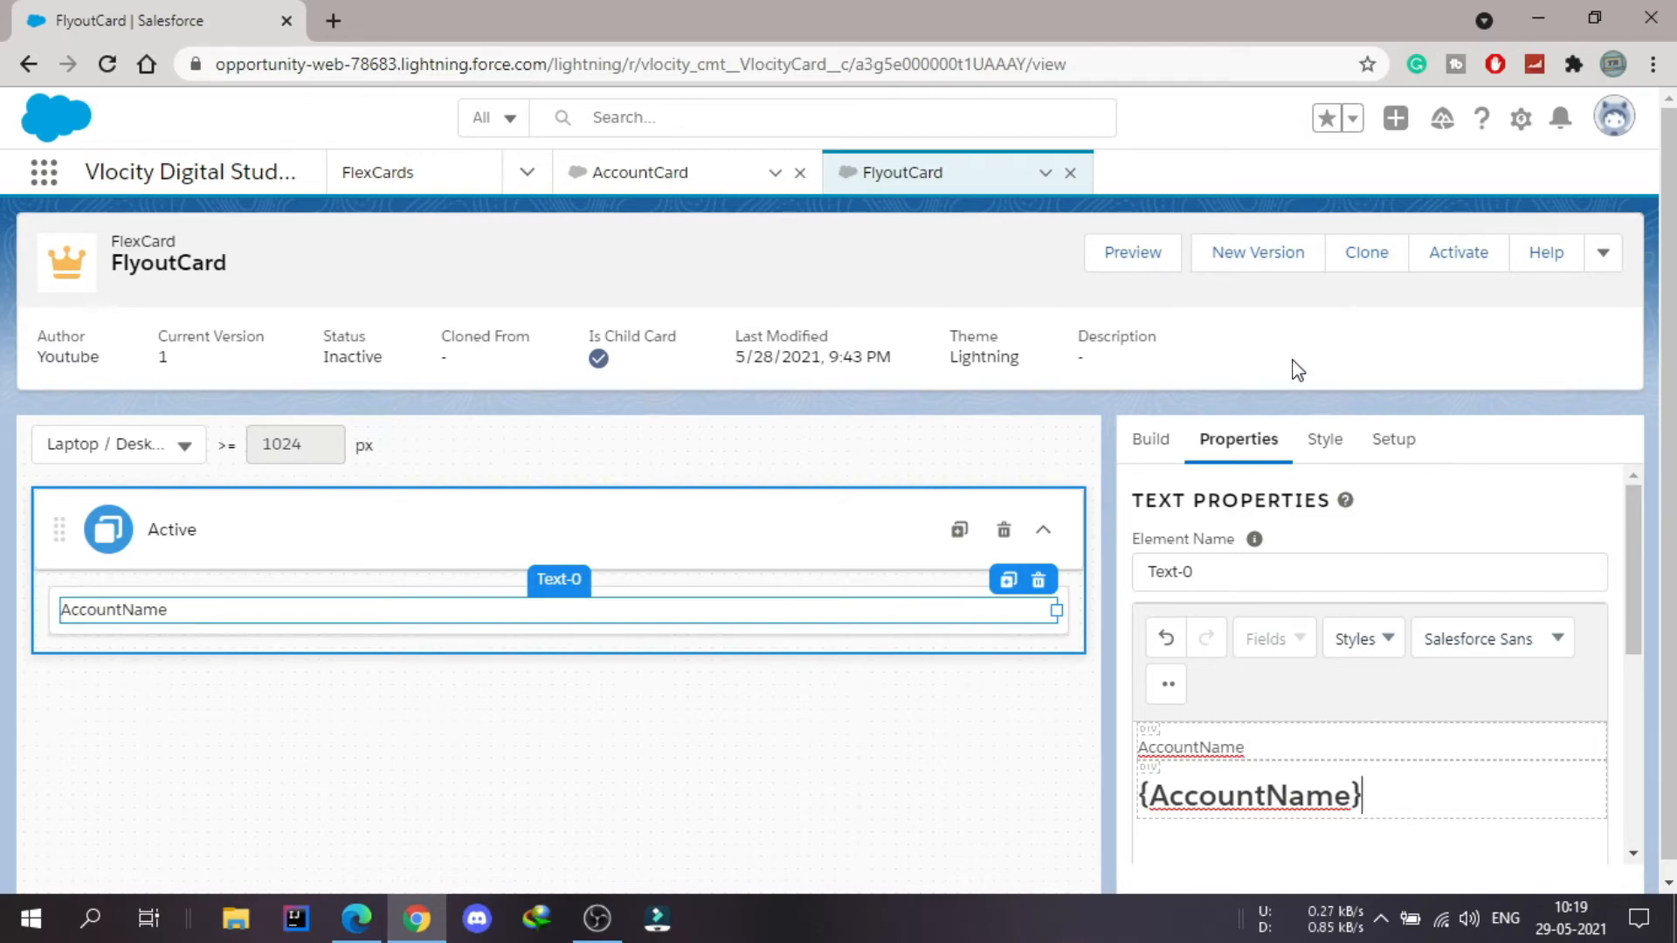
pyautogui.click(1459, 262)
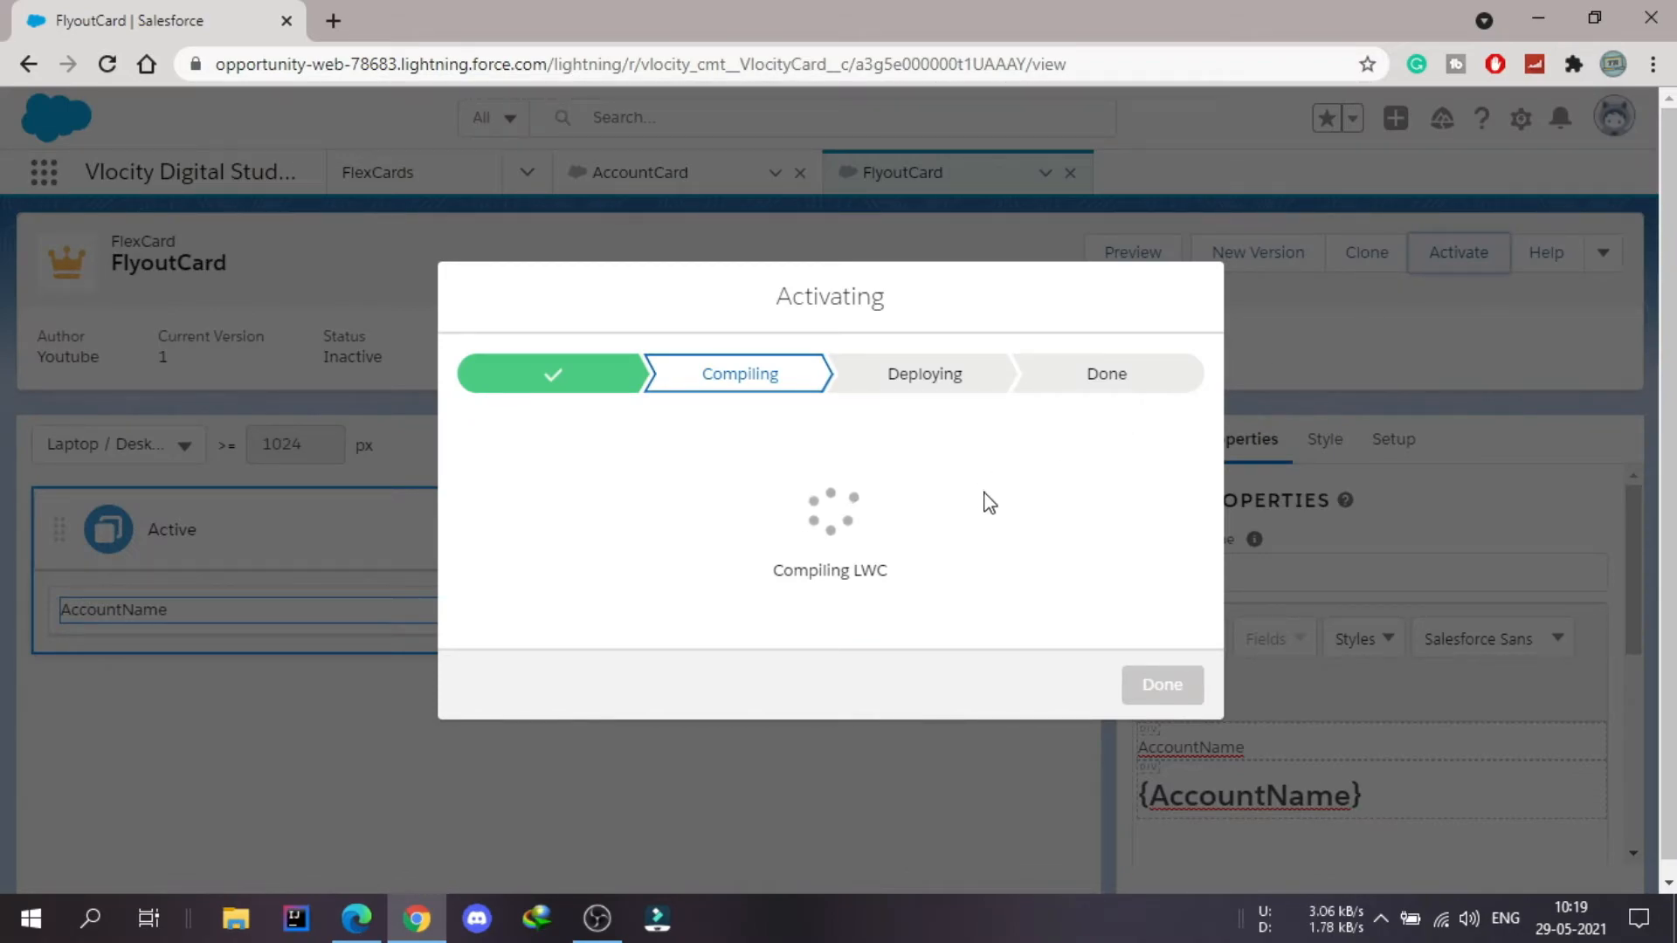
pyautogui.click(1158, 733)
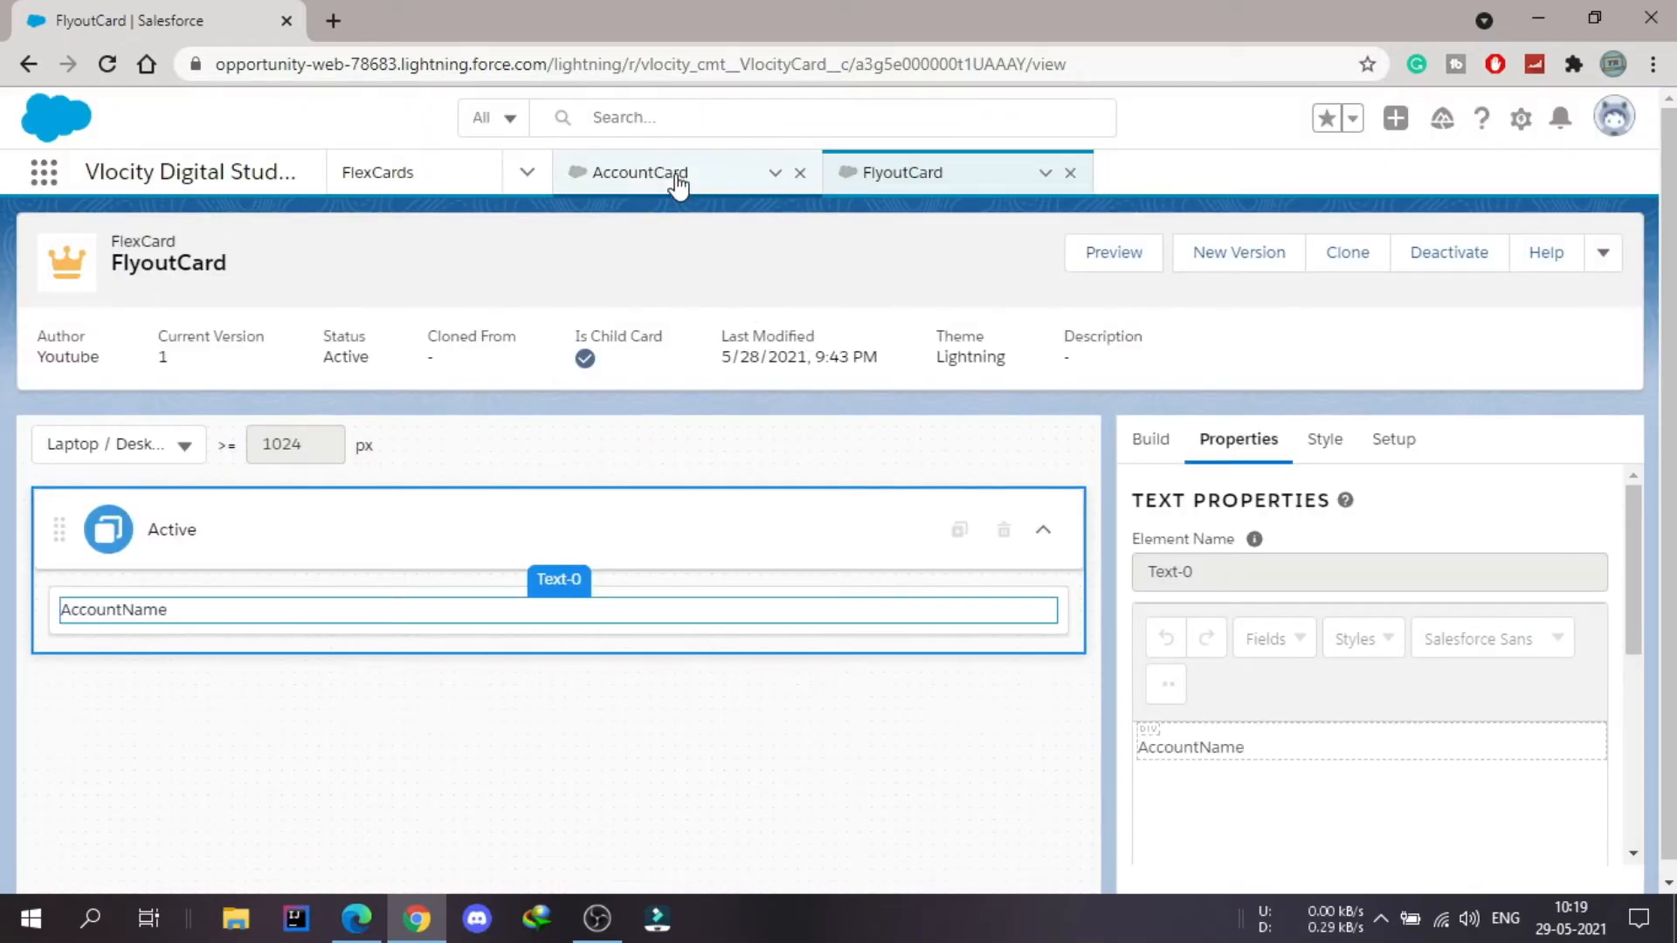
# Step: Preview the AccountCard, open its flyout to check the account name content, and close the flyout
pyautogui.click(679, 183)
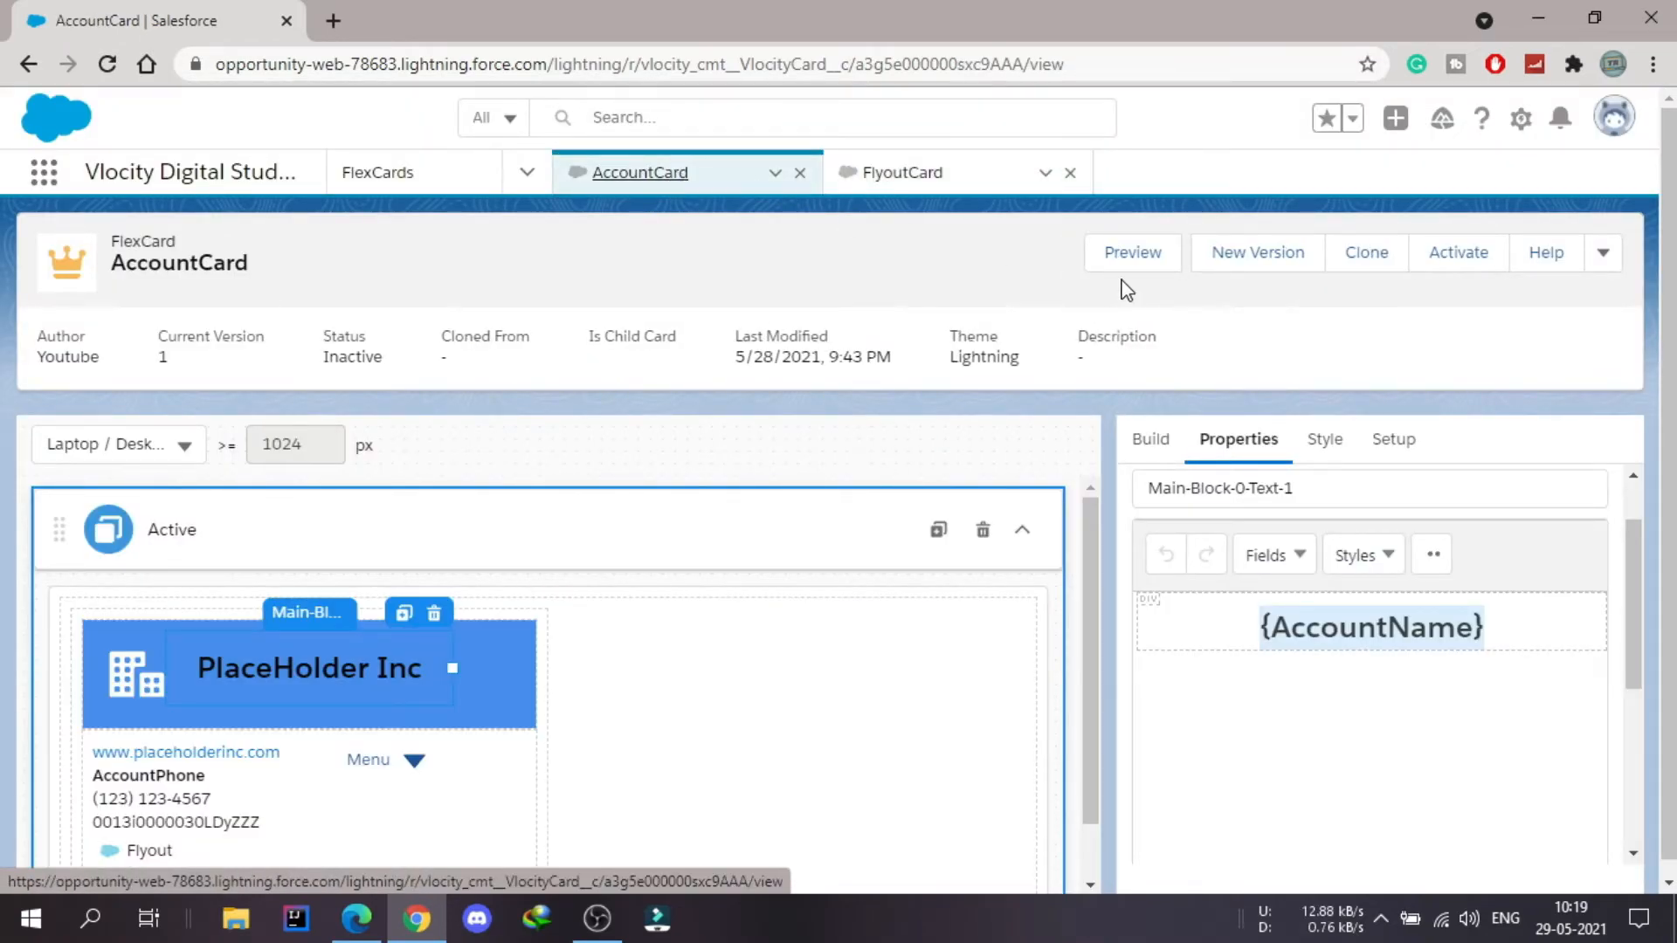
pyautogui.click(1128, 258)
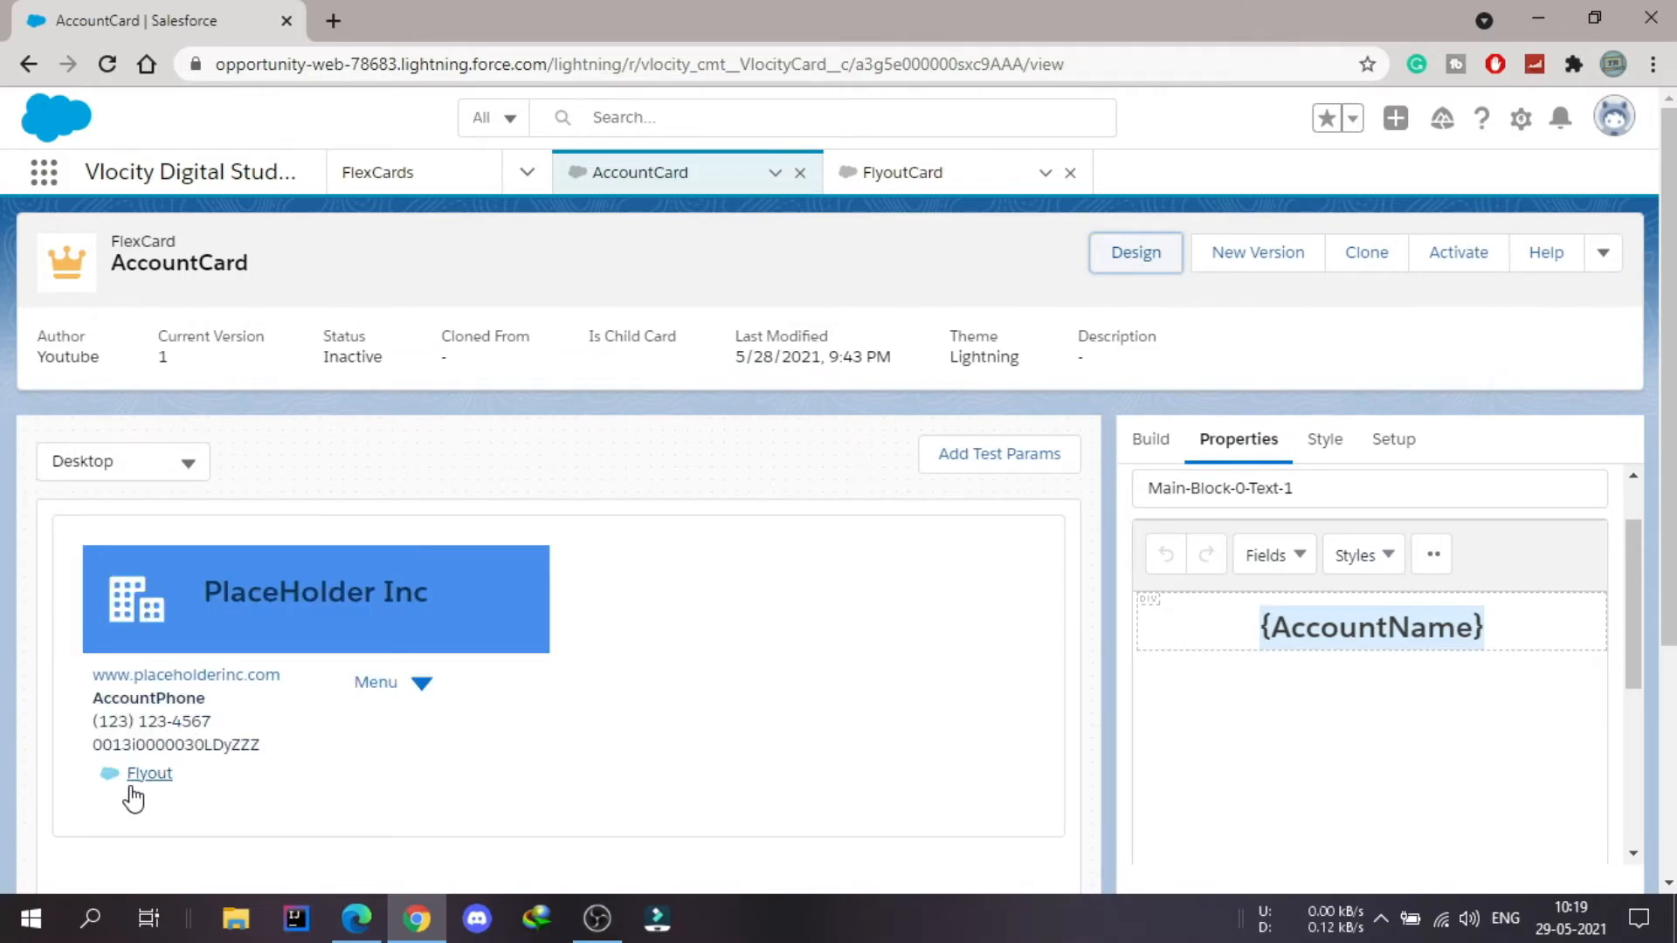
pyautogui.click(134, 779)
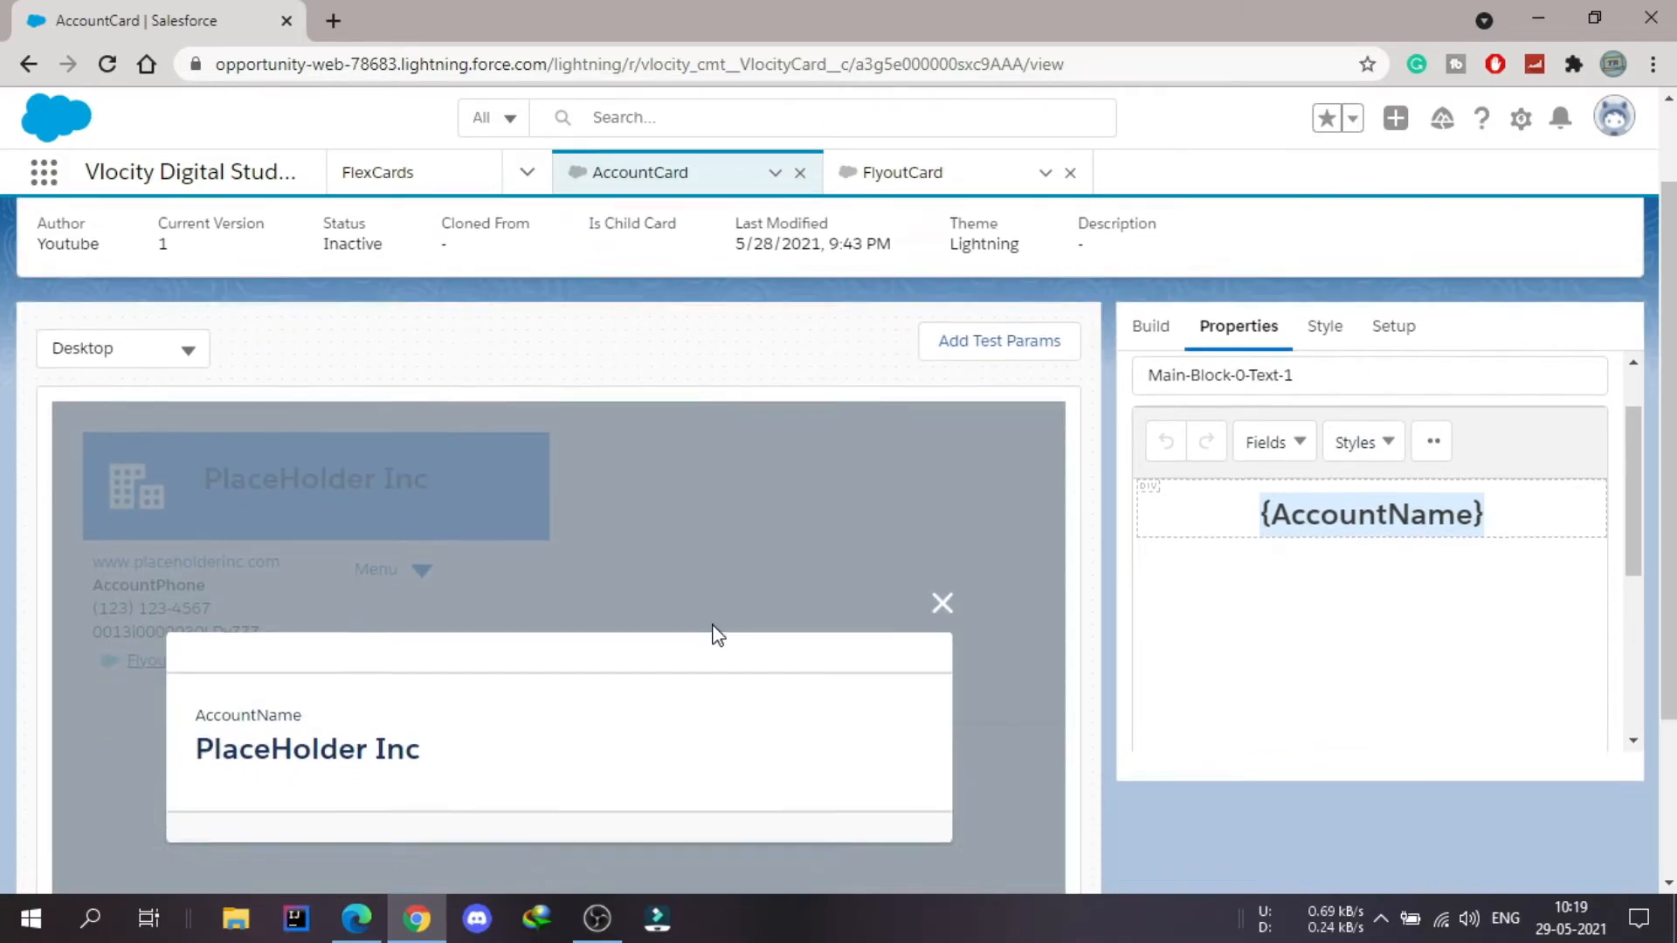
pyautogui.scroll(-4, 711, 623)
pyautogui.moveTo(194, 493)
pyautogui.mouseDown()
pyautogui.moveTo(457, 561)
pyautogui.moveTo(463, 536)
pyautogui.moveTo(203, 524)
pyautogui.mouseUp()
pyautogui.click(701, 188)
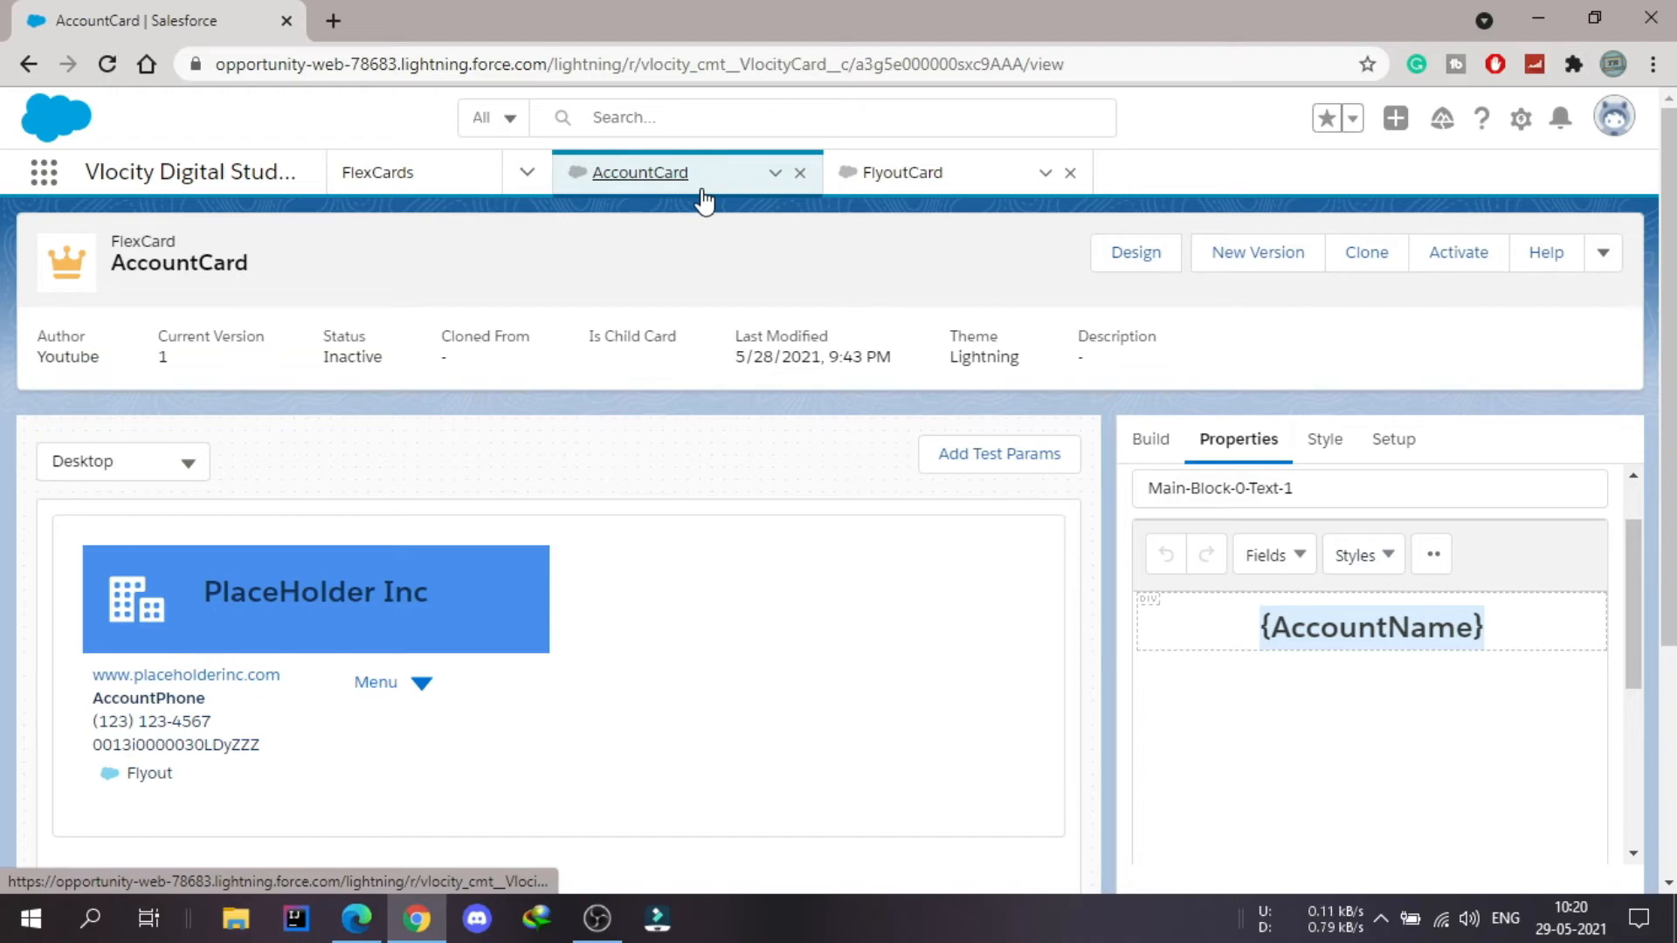
# Step: Review the FlyoutCard's setup properties down to its data source type and test parameters
pyautogui.click(961, 185)
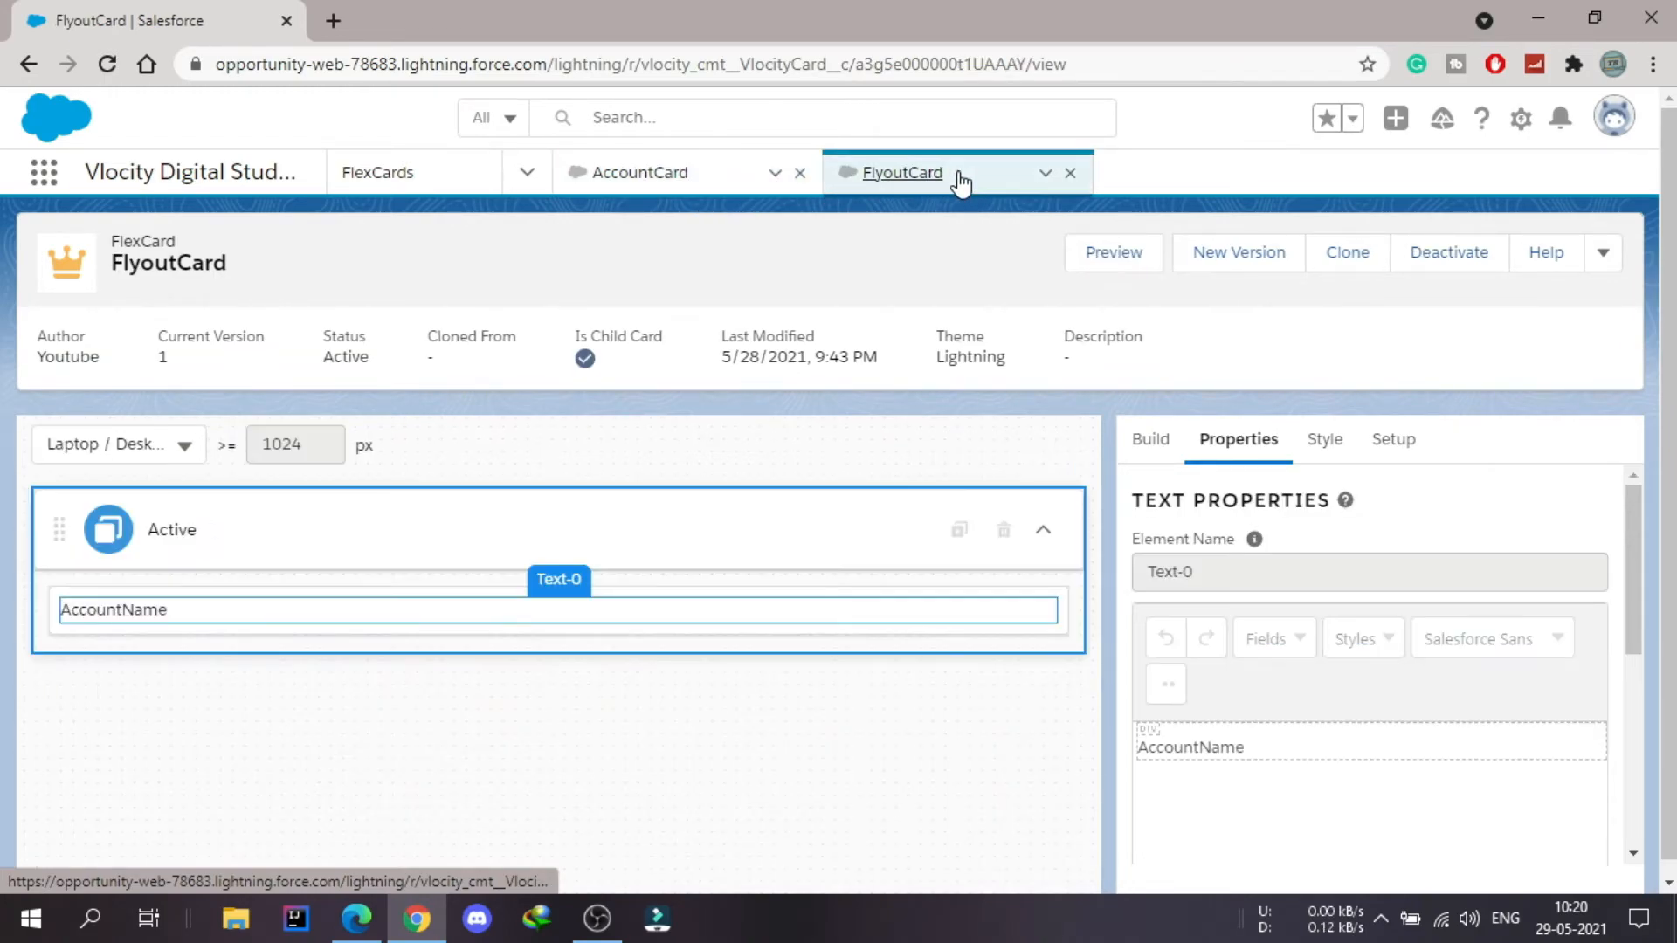
pyautogui.click(1400, 445)
pyautogui.scroll(-10, 1432, 611)
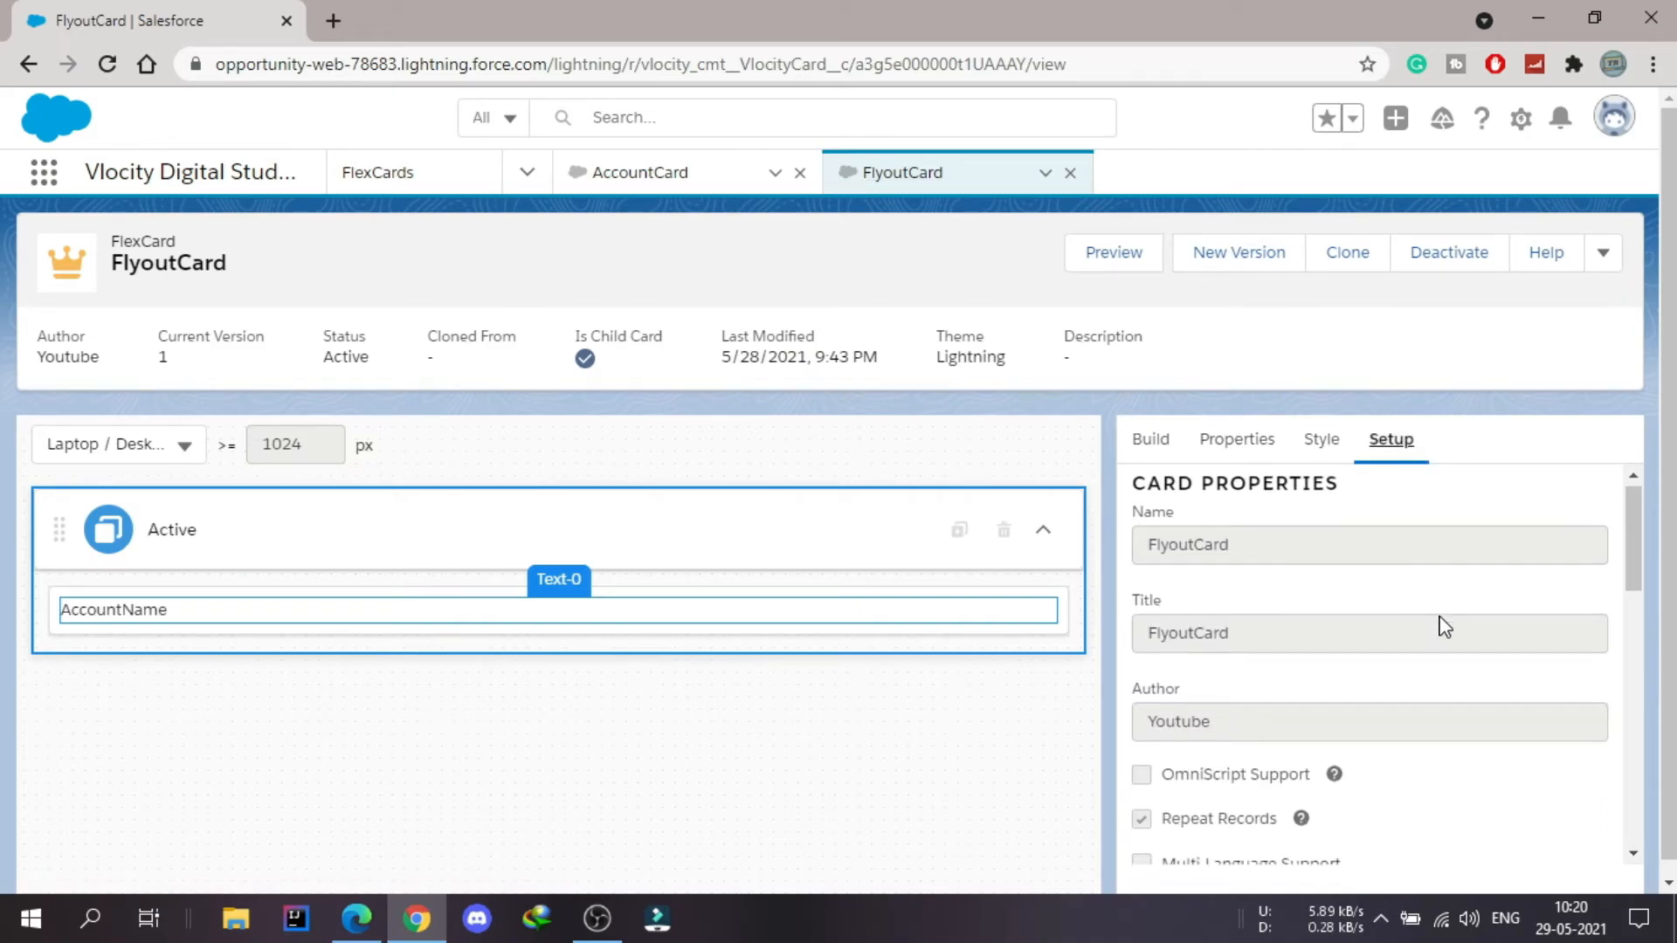
pyautogui.scroll(-3, 1255, 599)
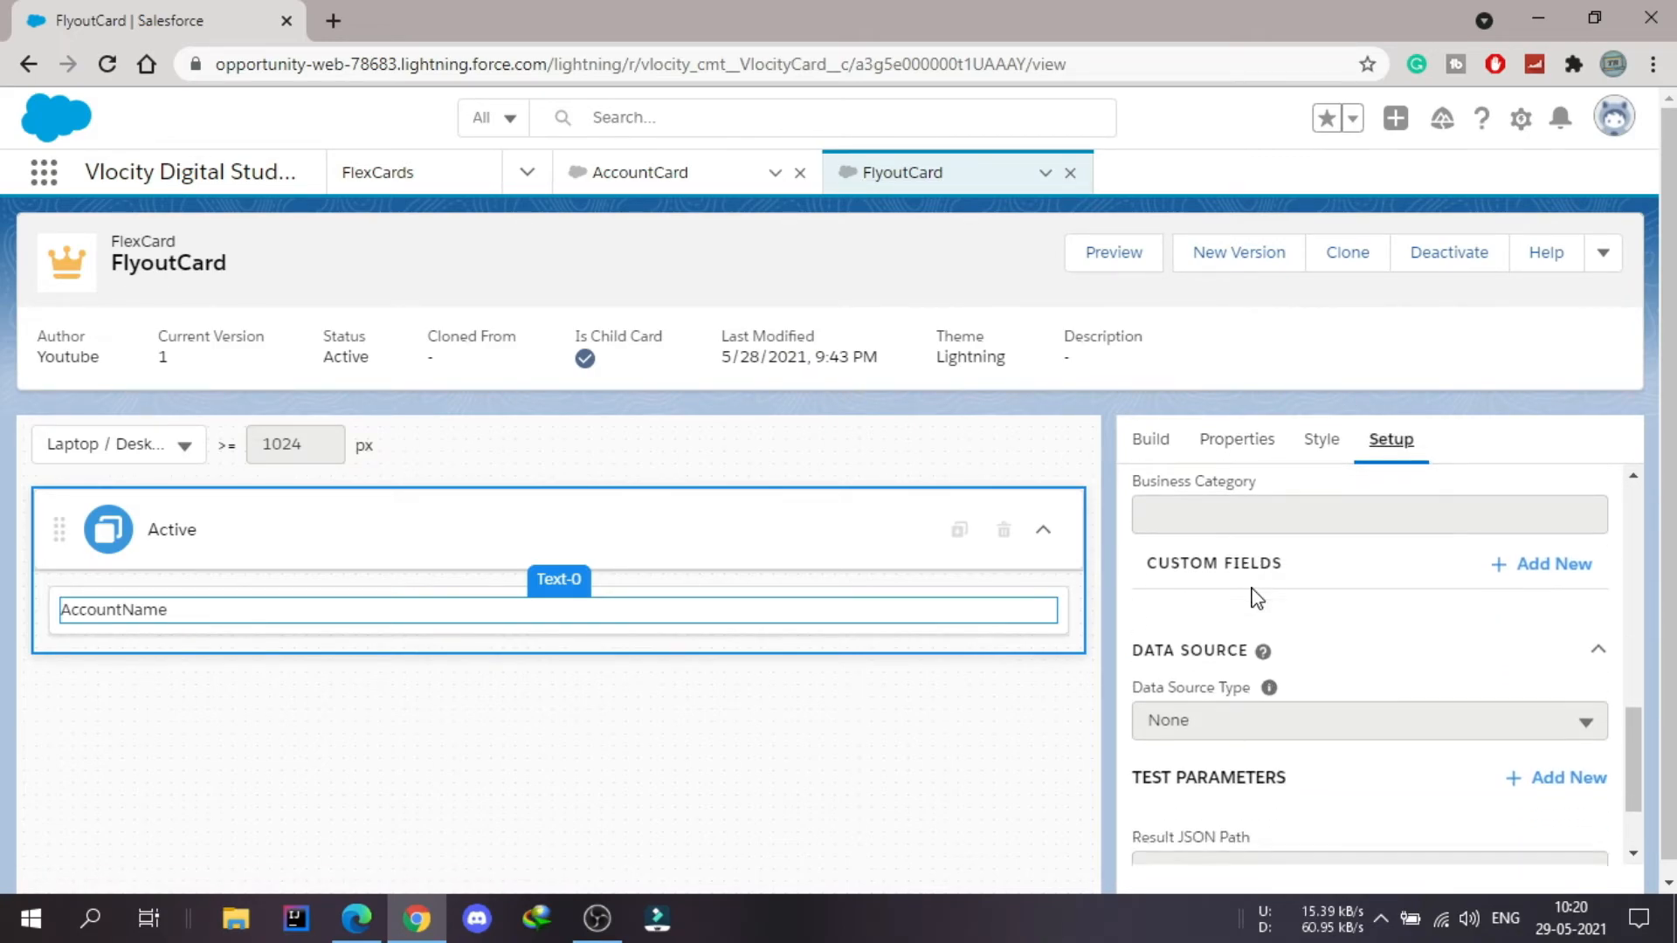
pyautogui.scroll(-1, 1403, 662)
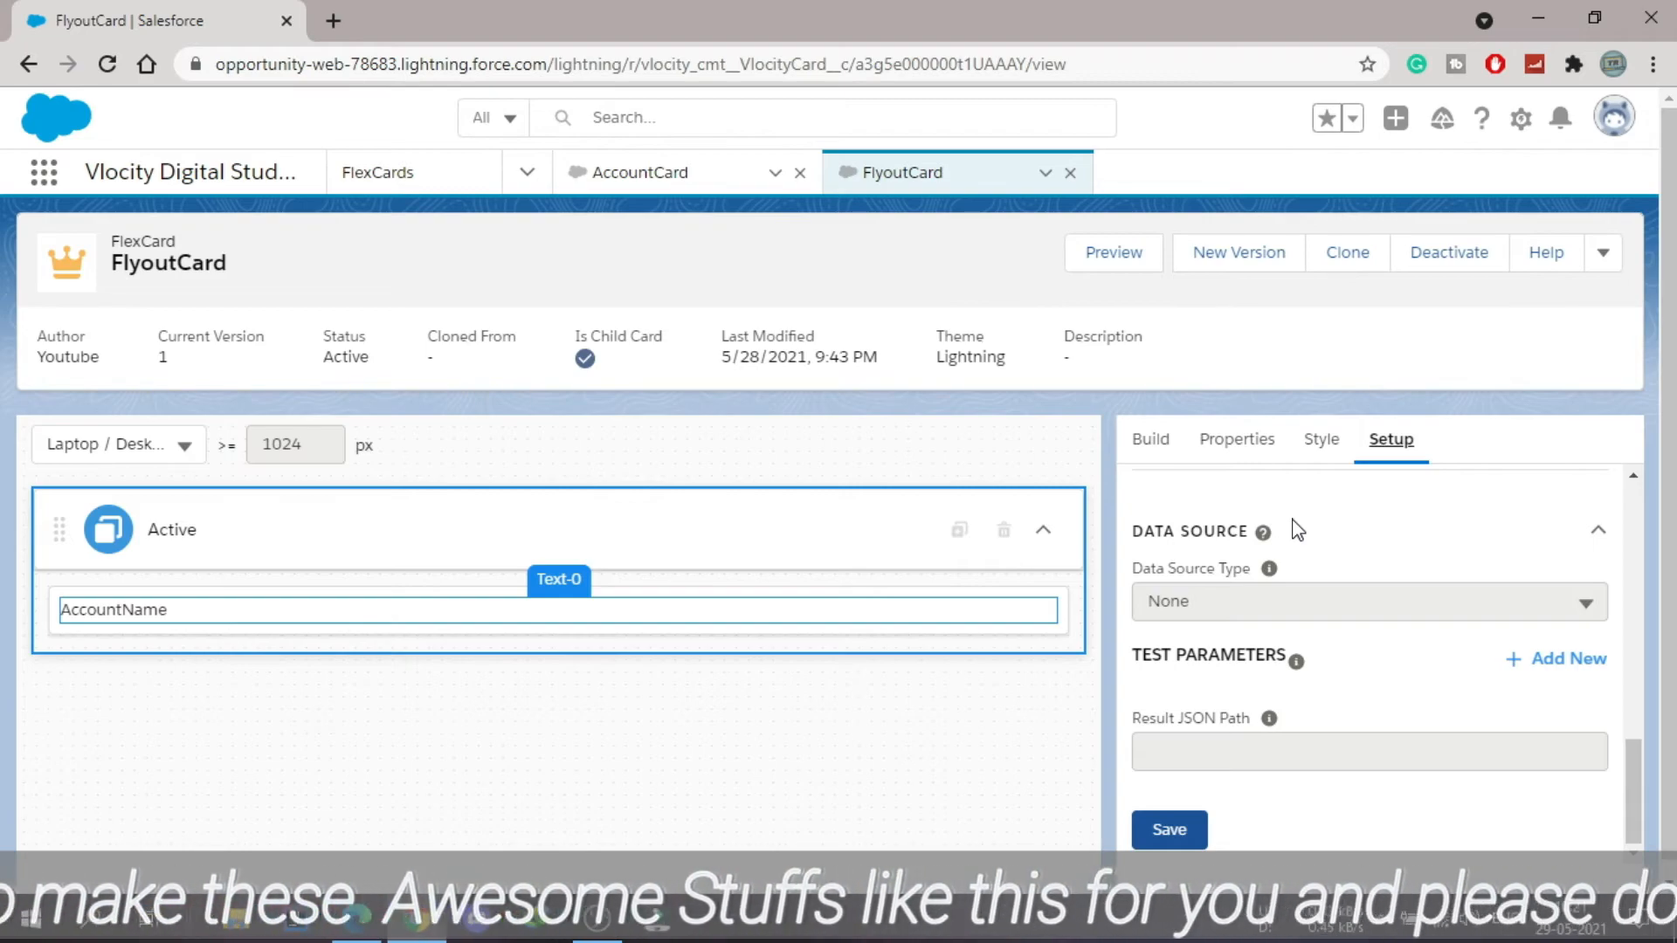
# Step: In the AccountCard's design view, add a child FlexCard element and resize it to fit beside the account details block
pyautogui.click(674, 185)
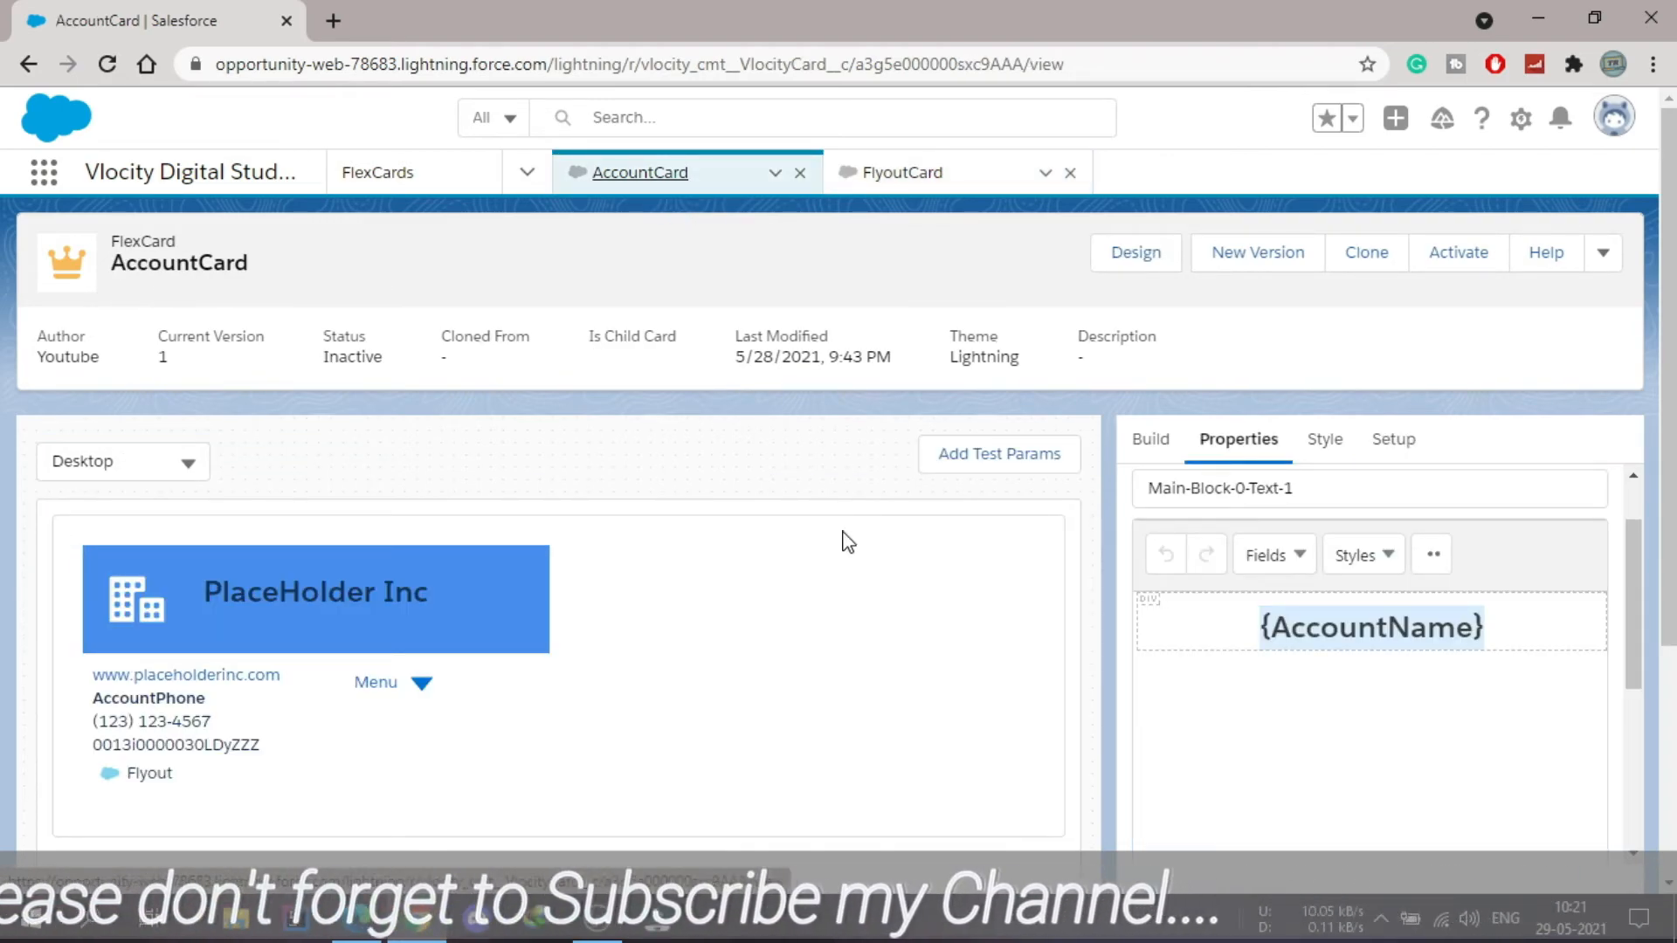
pyautogui.click(1128, 273)
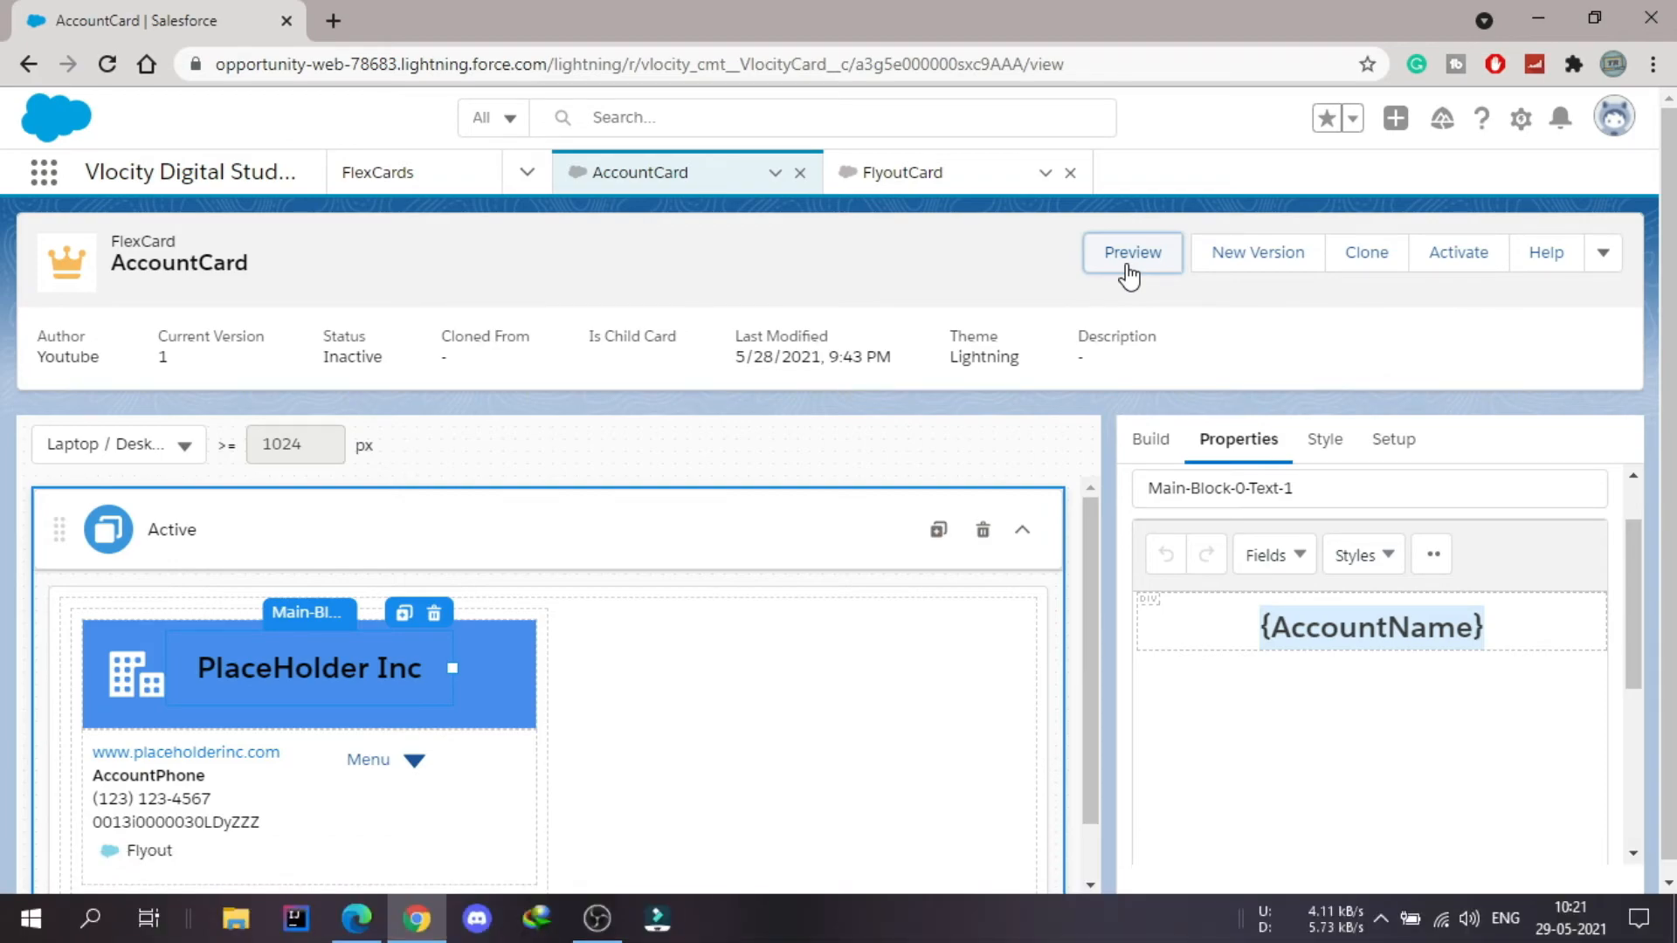
pyautogui.scroll(-1, 699, 547)
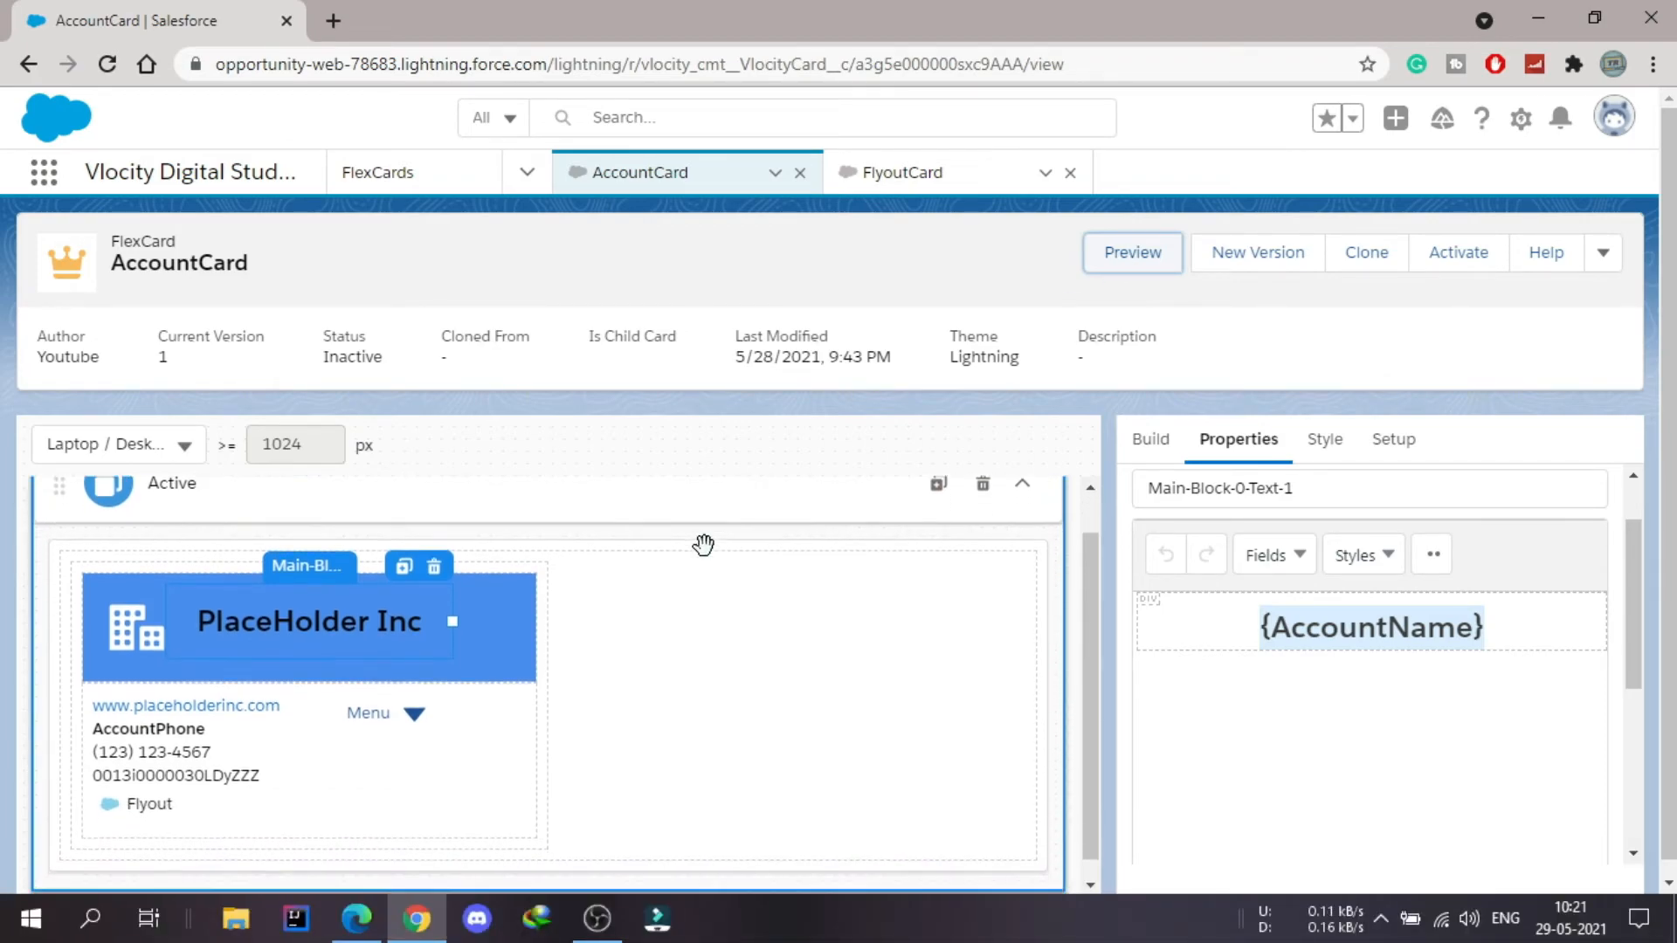
pyautogui.click(1149, 454)
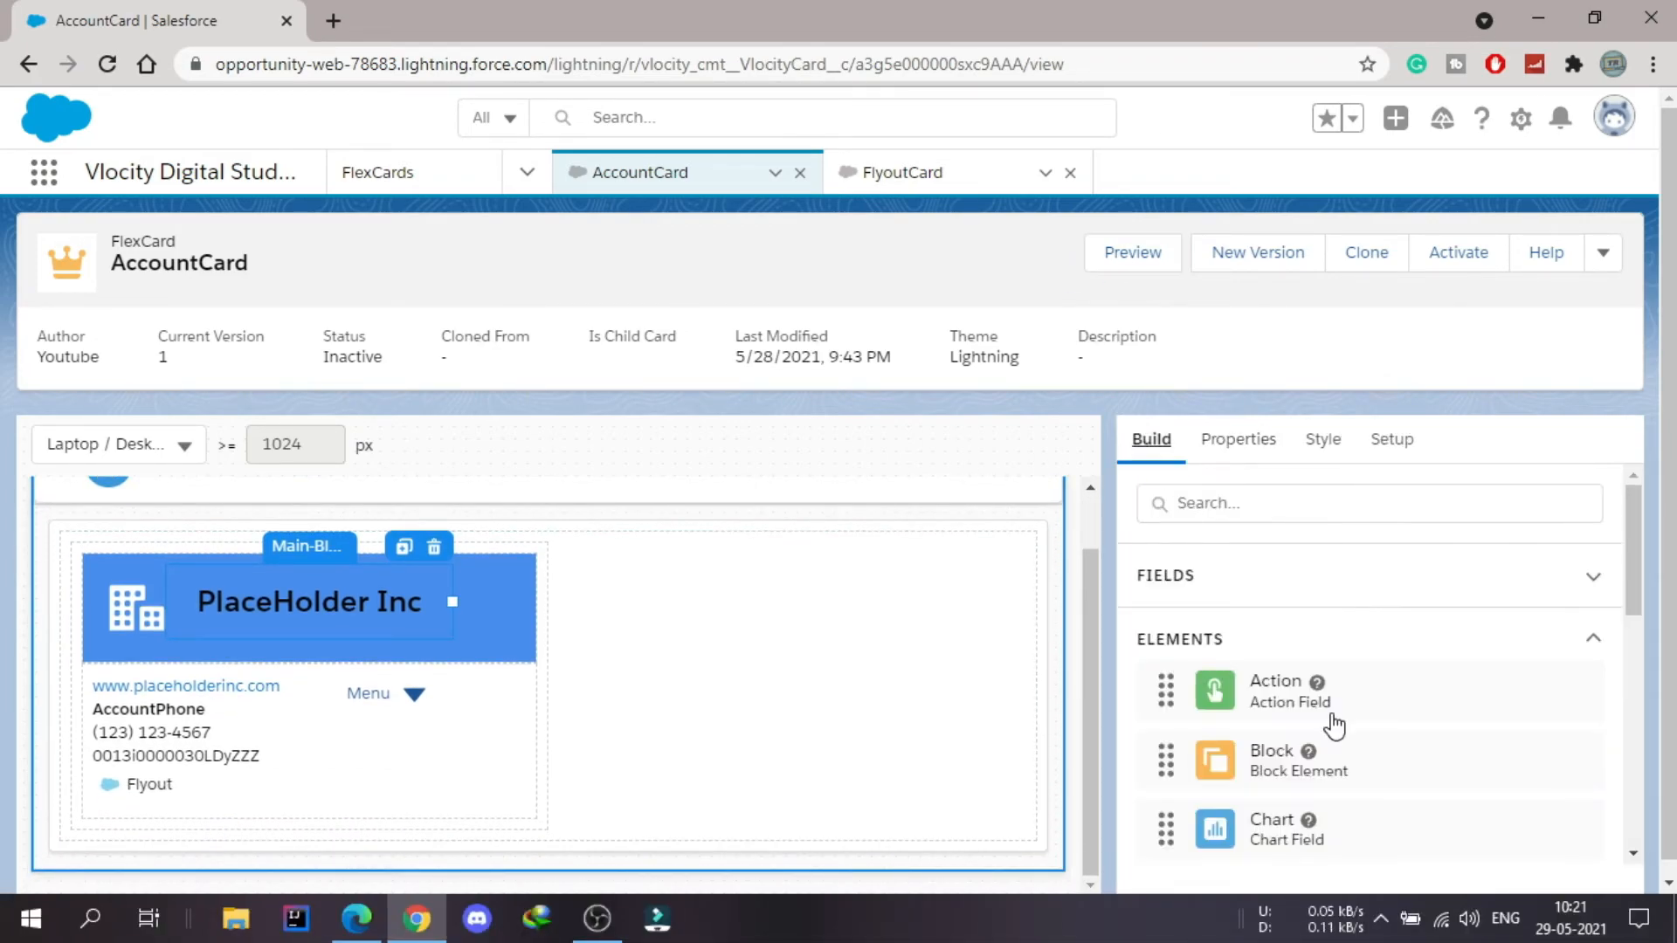
pyautogui.scroll(-2, 1349, 742)
pyautogui.scroll(-2, 1351, 743)
pyautogui.scroll(2, 1350, 743)
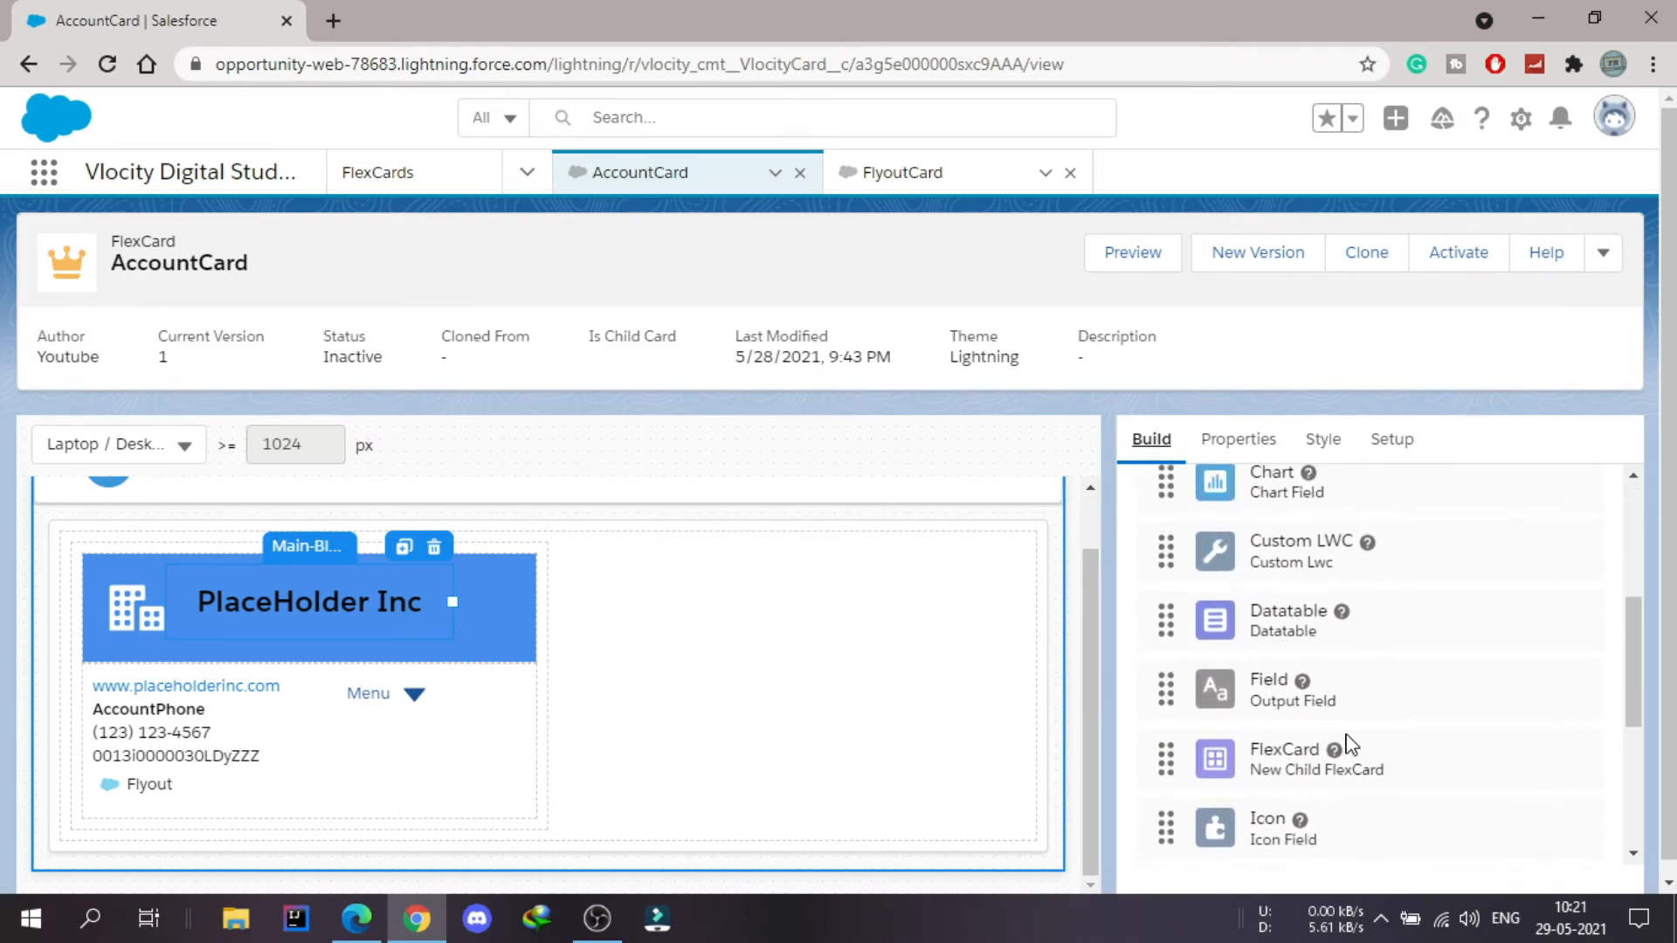
pyautogui.scroll(-1, 1350, 746)
pyautogui.scroll(-2, 1350, 747)
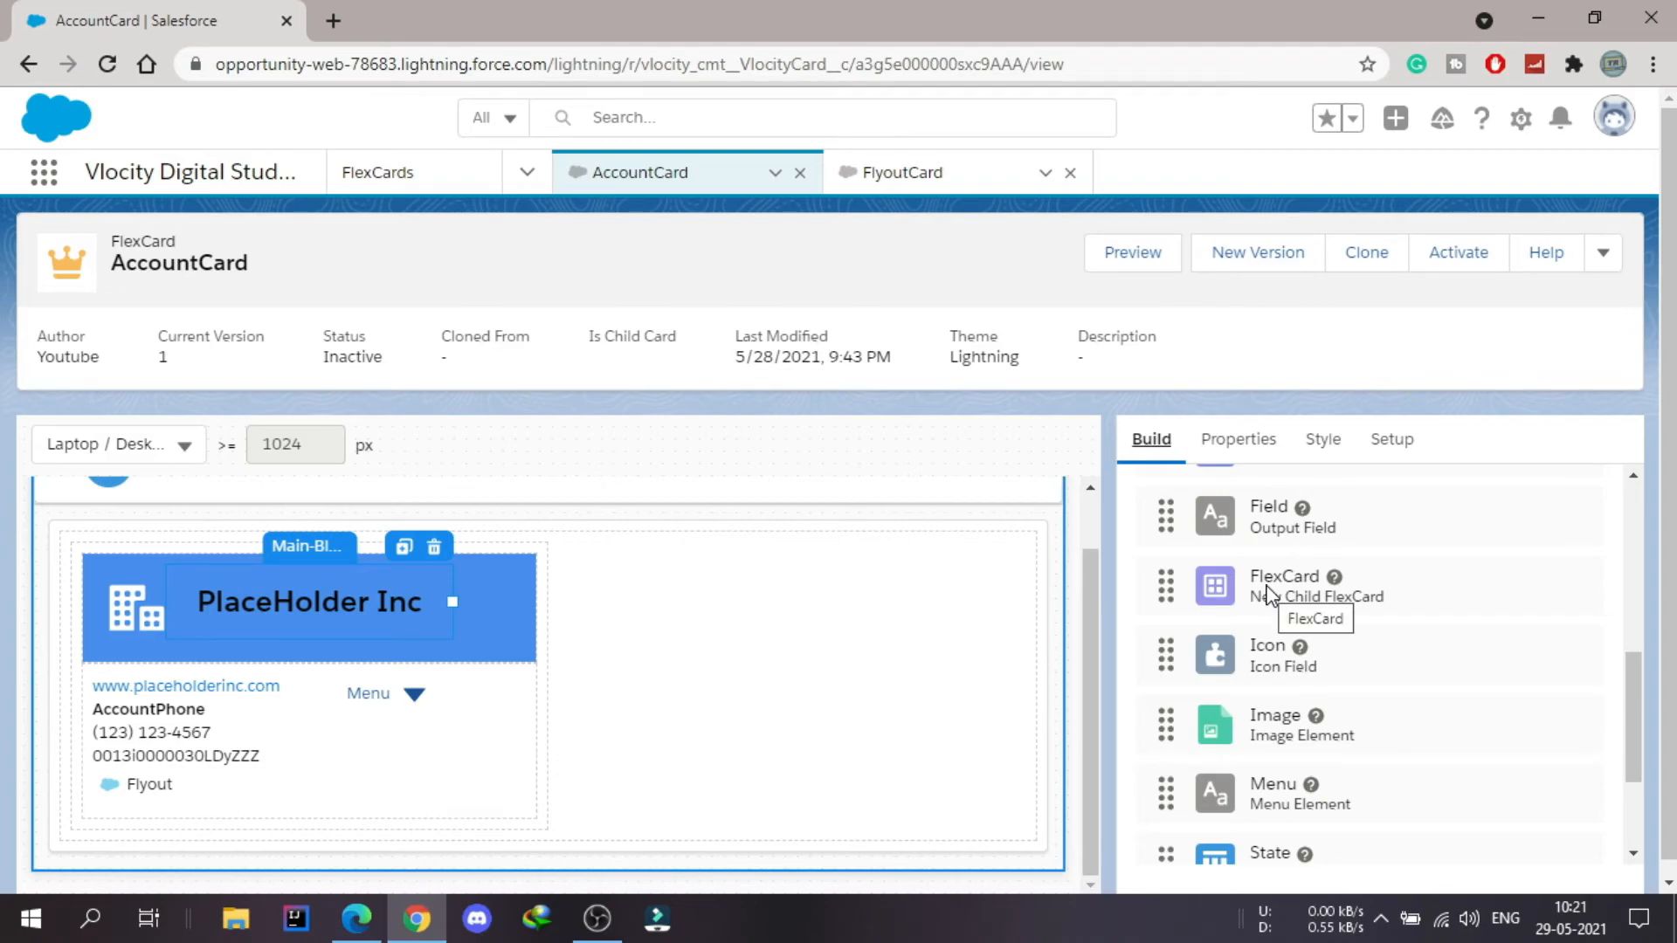
pyautogui.moveTo(1266, 594); pyautogui.dragTo(914, 601)
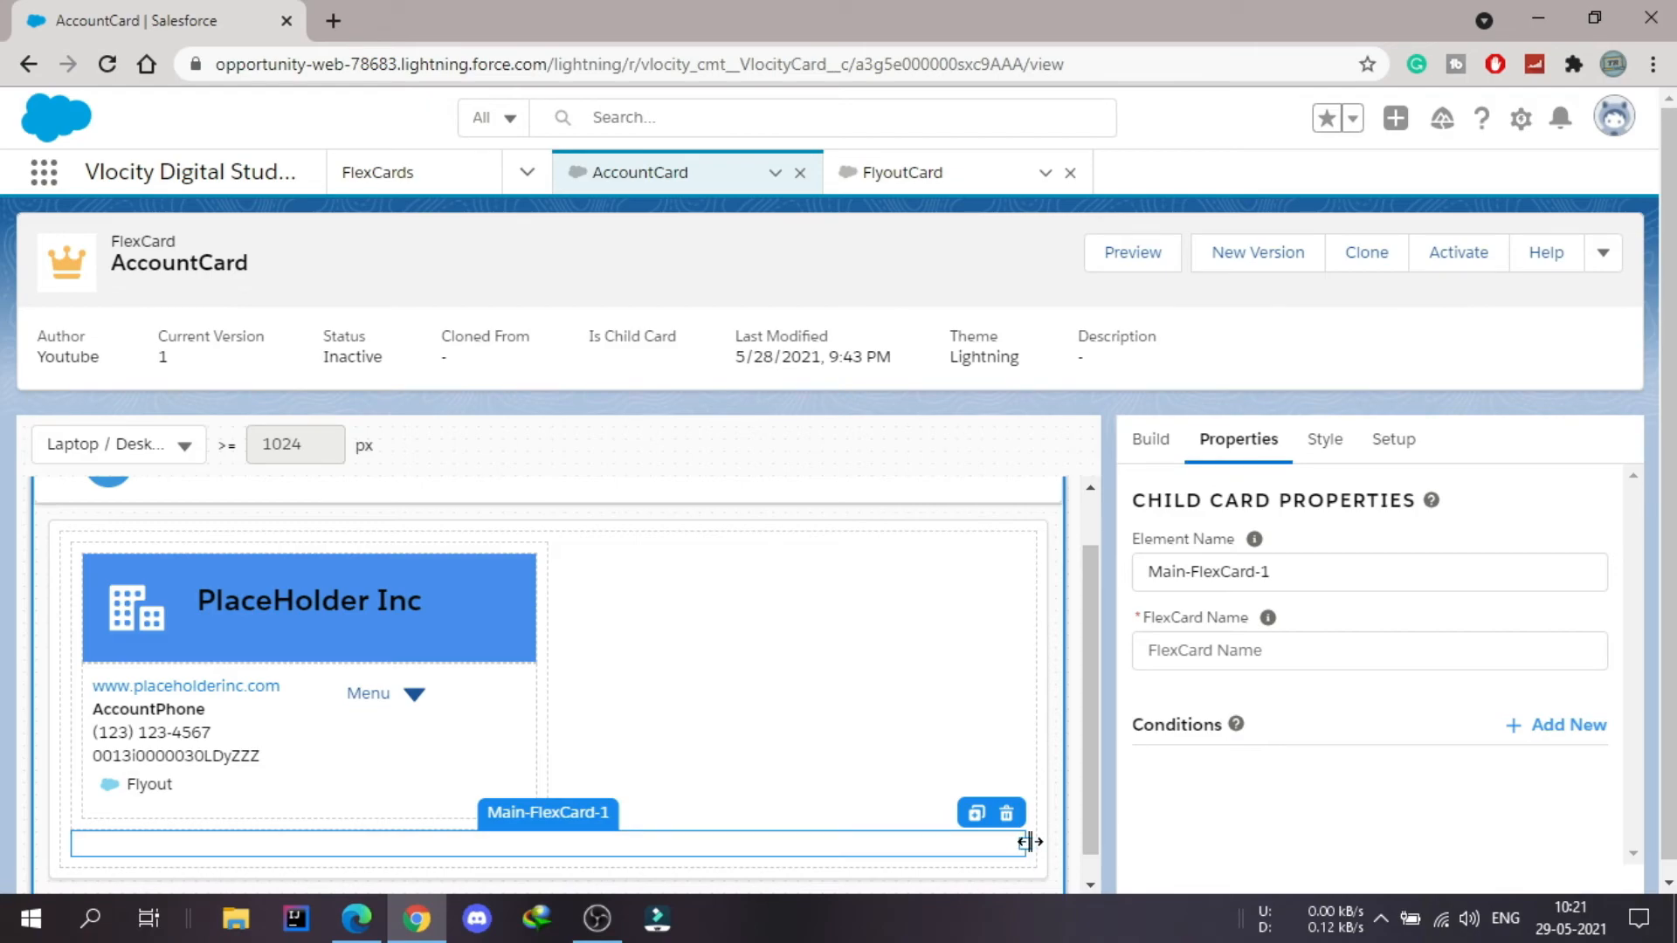
pyautogui.moveTo(1029, 841); pyautogui.dragTo(980, 637)
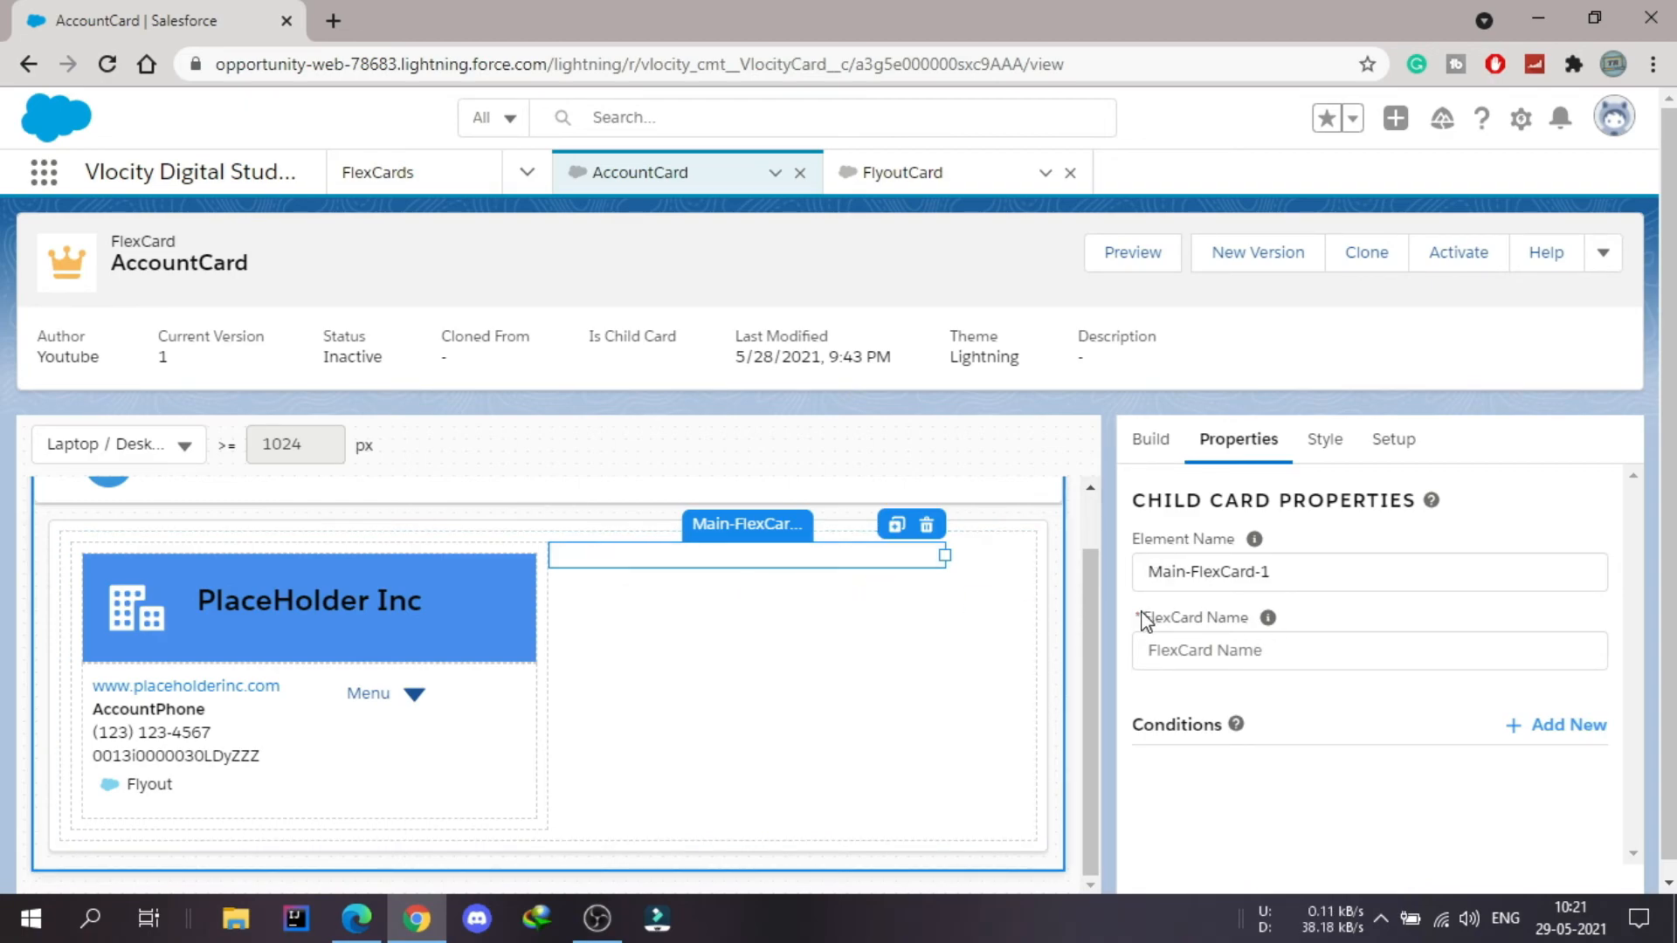
# Step: Assign FlyoutCard to the new child FlexCard element and set its data node to {records}
pyautogui.click(1249, 650)
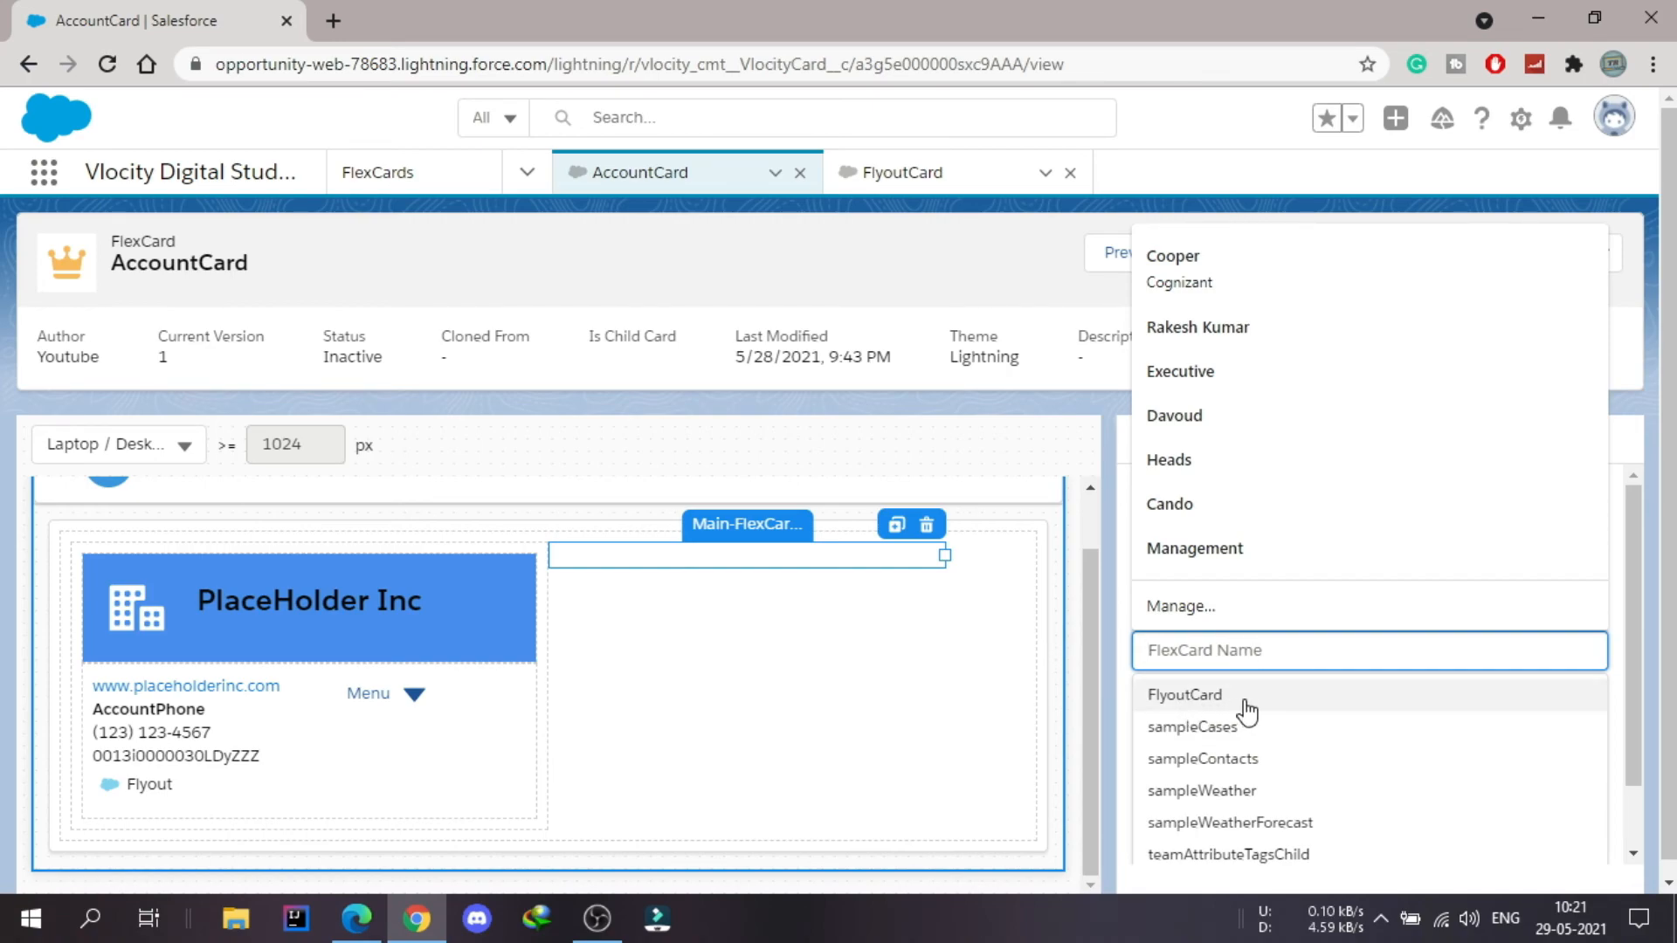
pyautogui.click(1218, 696)
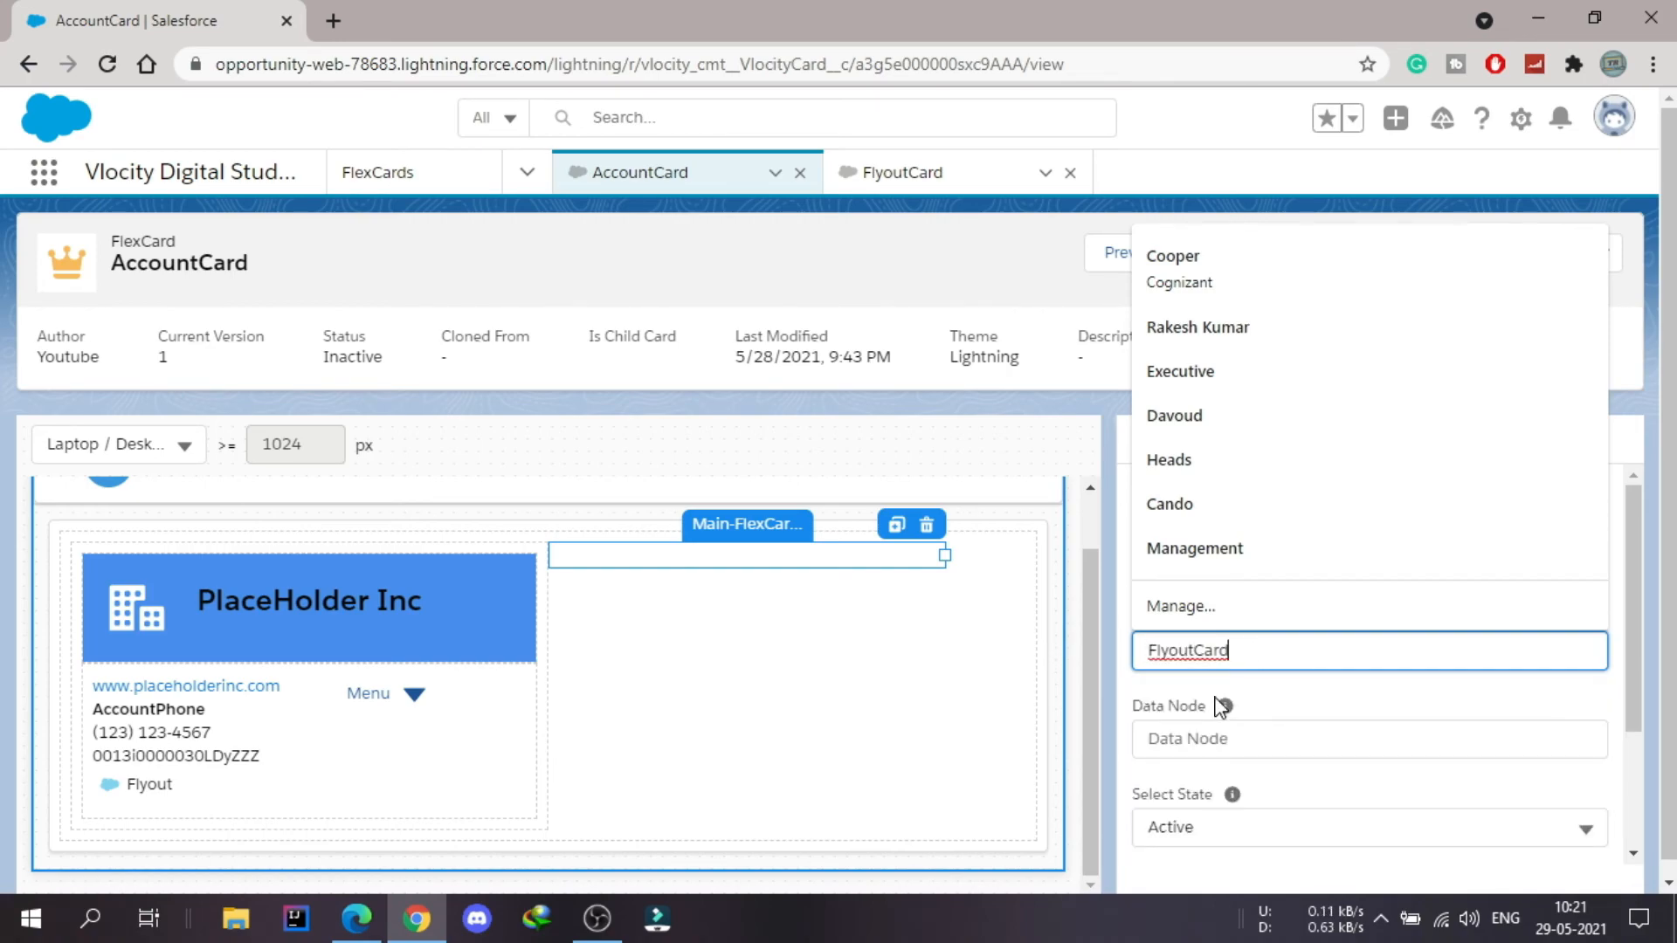
pyautogui.click(1280, 740)
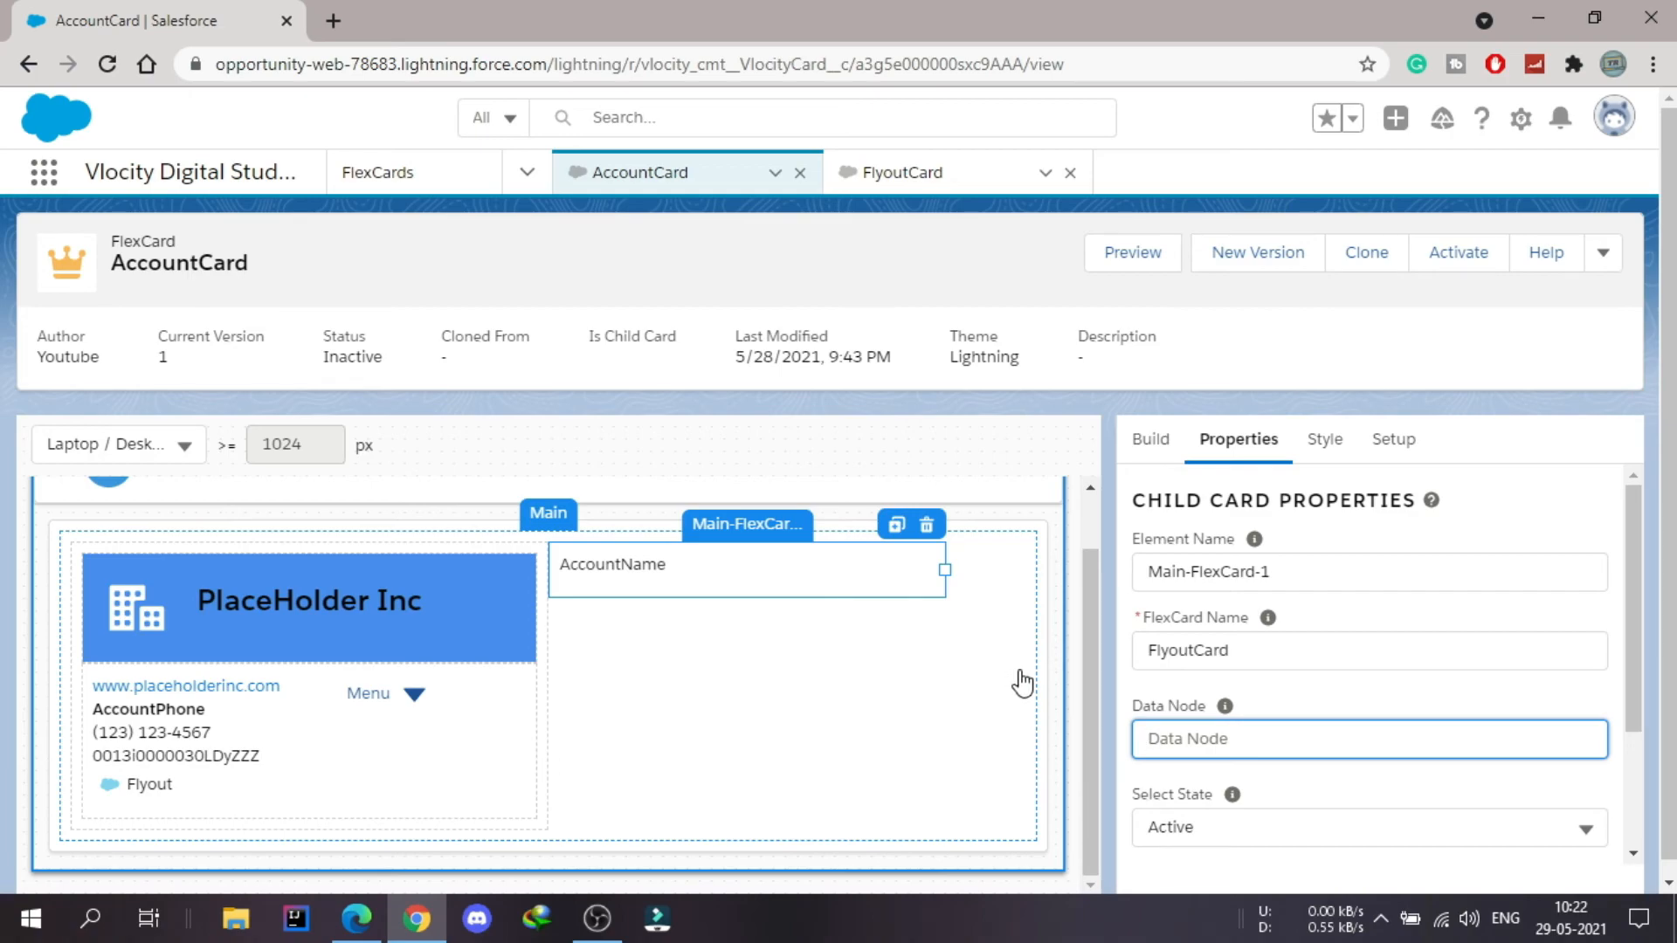
pyautogui.write('{}')
pyautogui.write('records}')
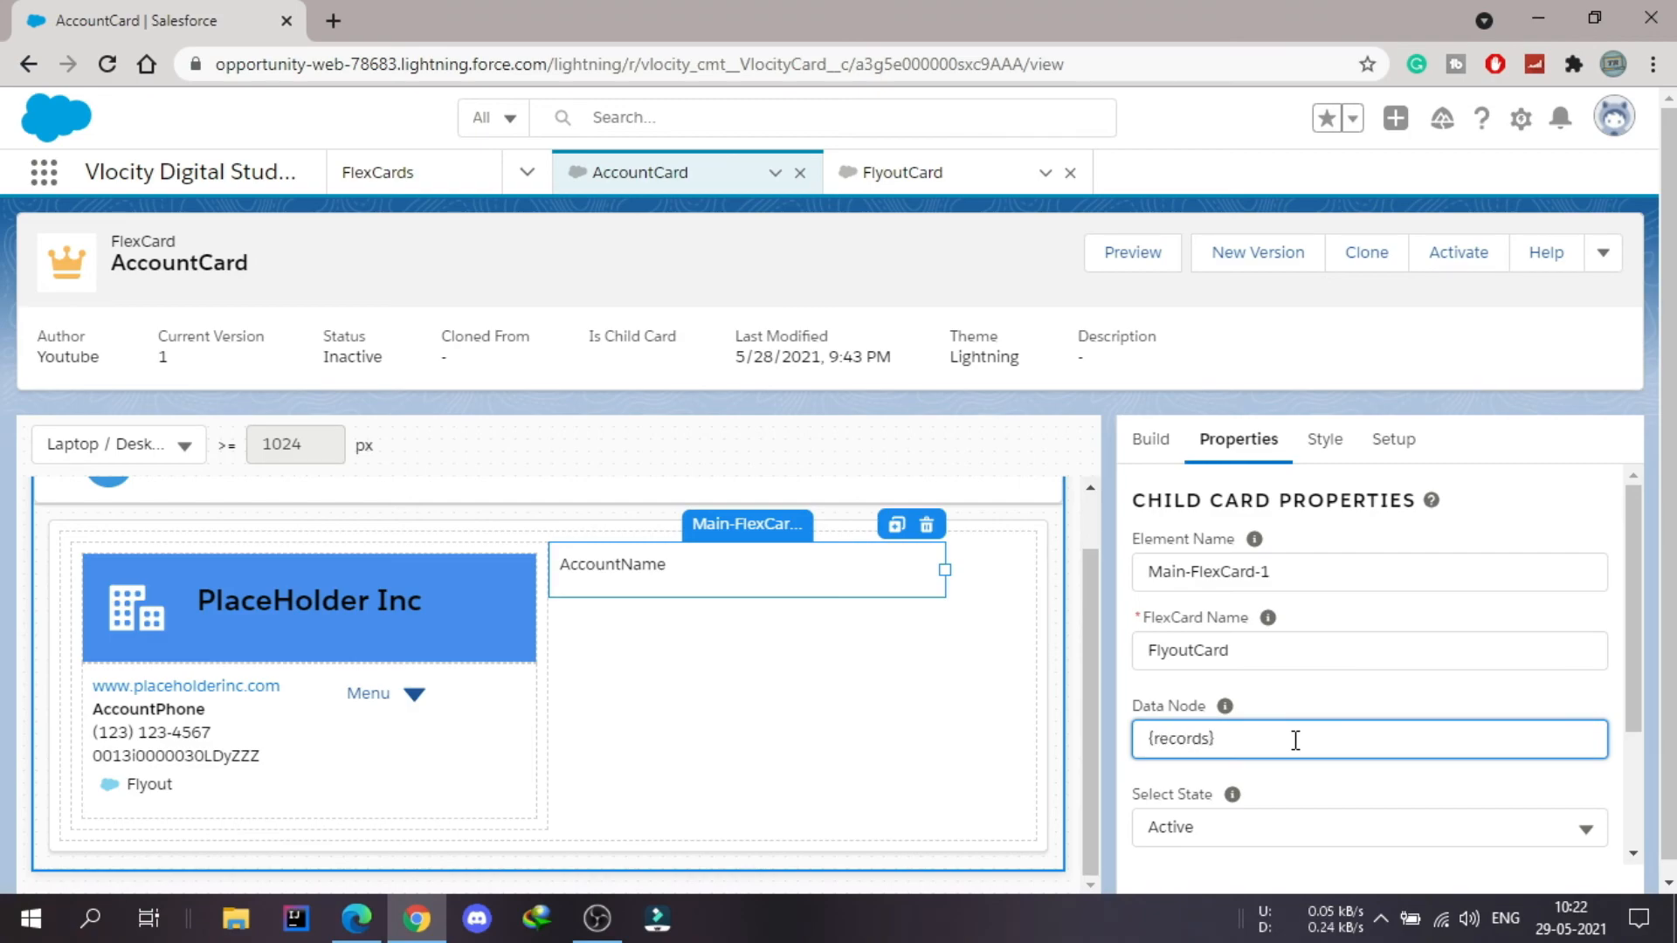
# Step: Preview the AccountCard, compare the embedded child card with the modal flyout, and close the flyout
pyautogui.click(1146, 267)
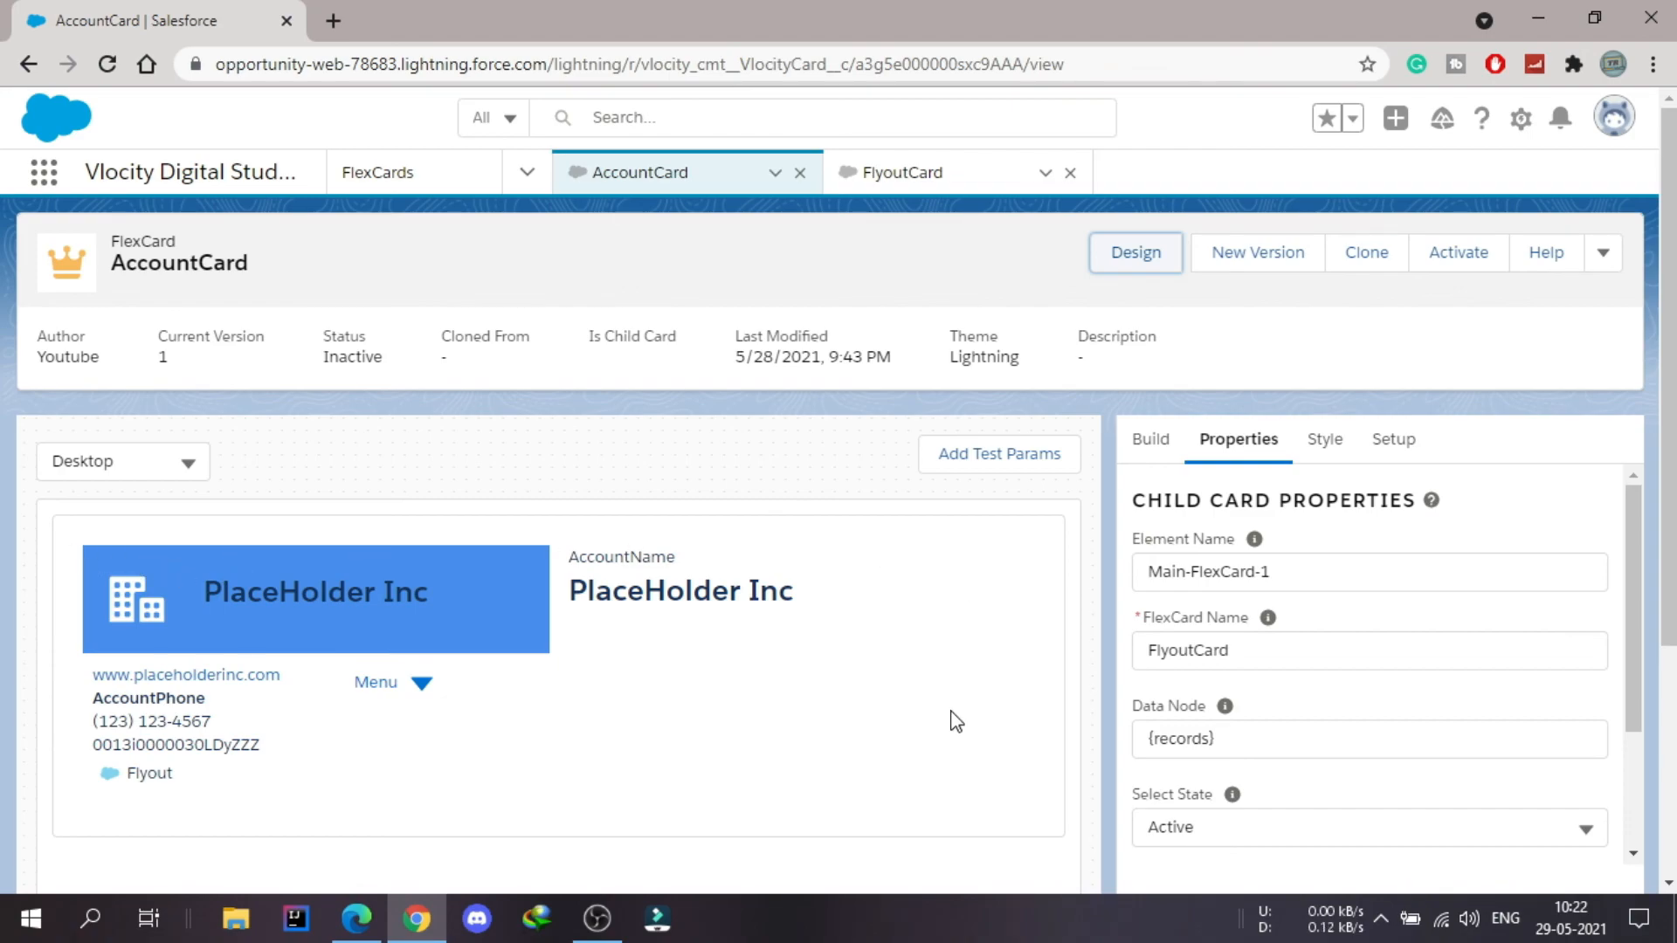
pyautogui.click(128, 769)
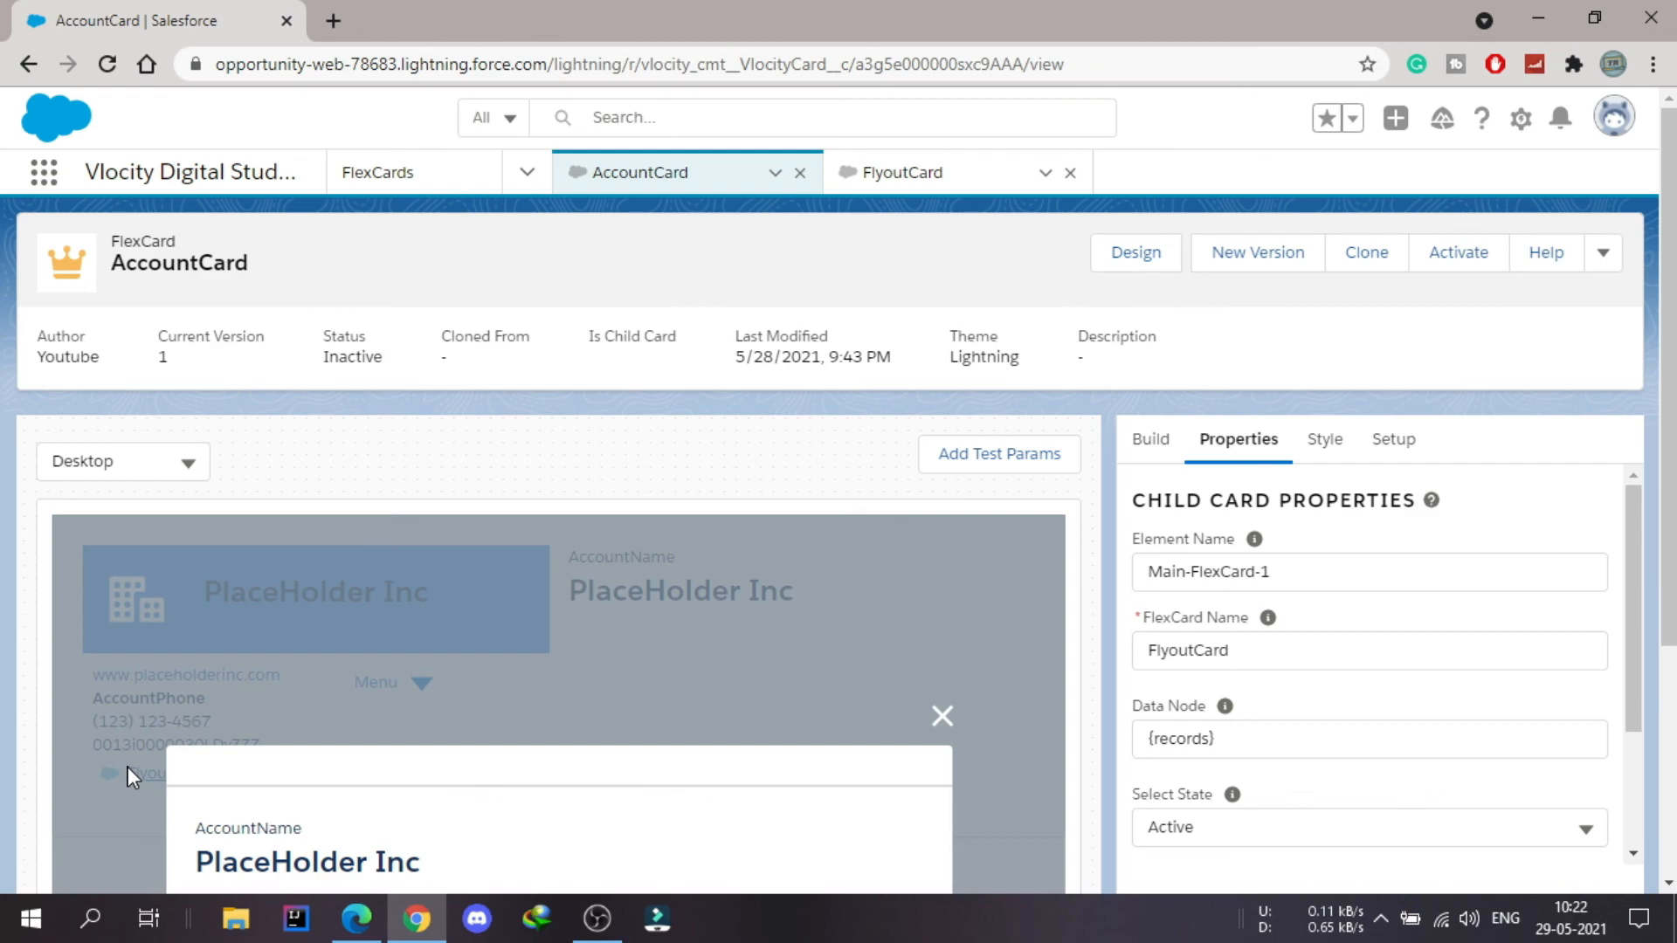
pyautogui.scroll(-3, 715, 638)
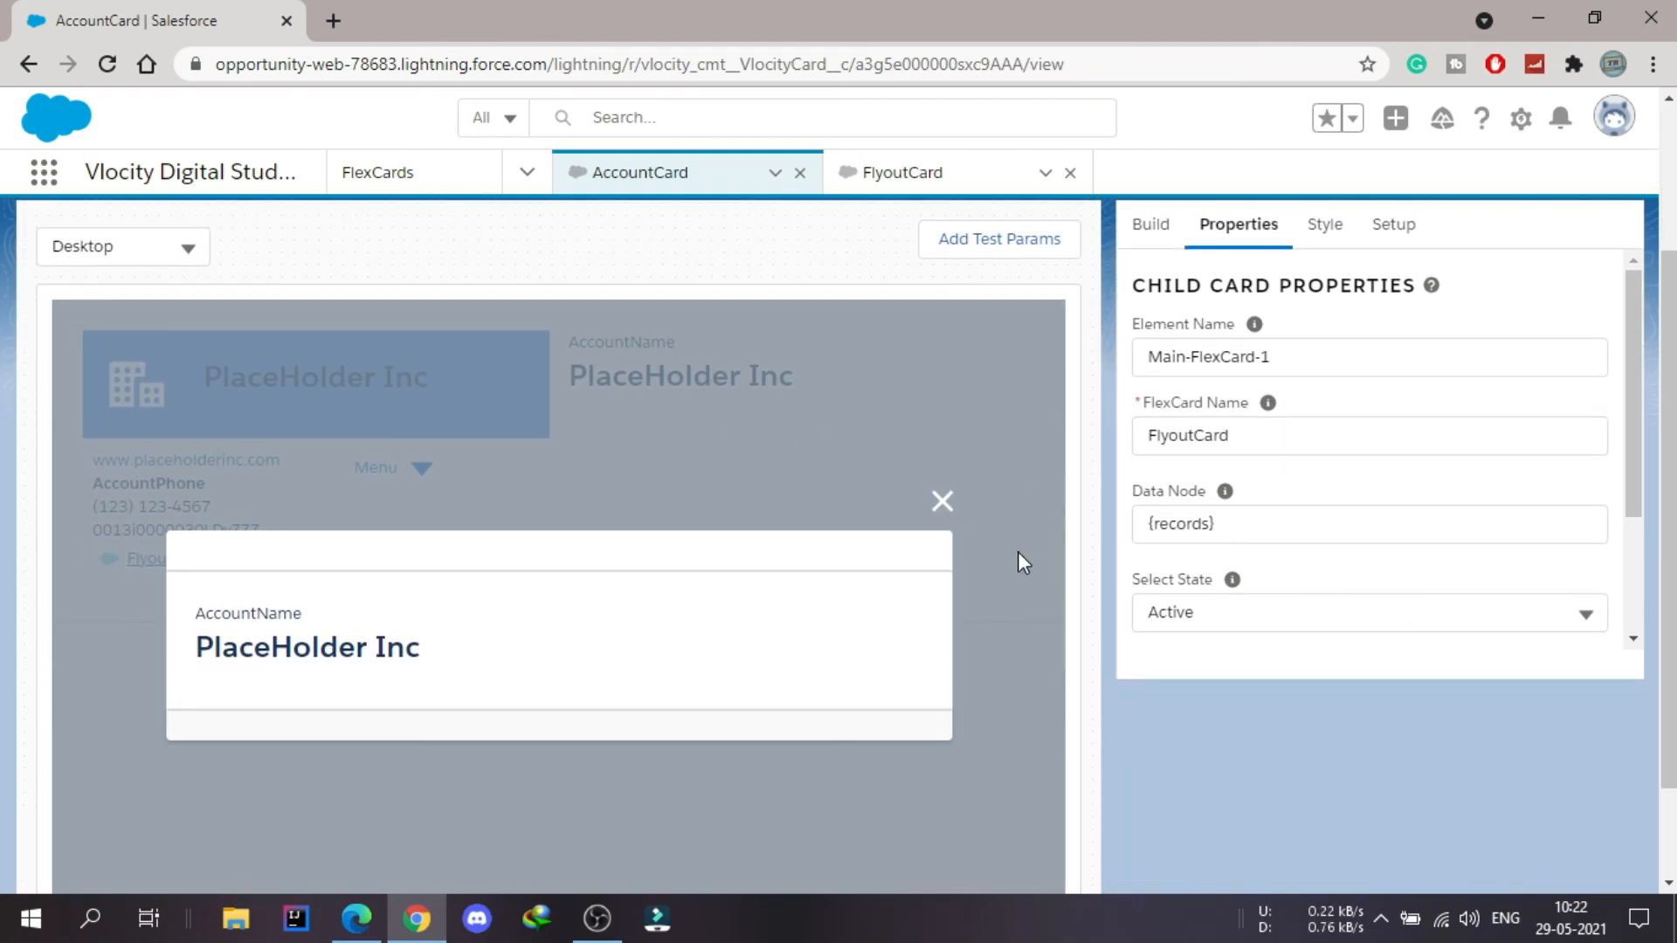
pyautogui.click(941, 500)
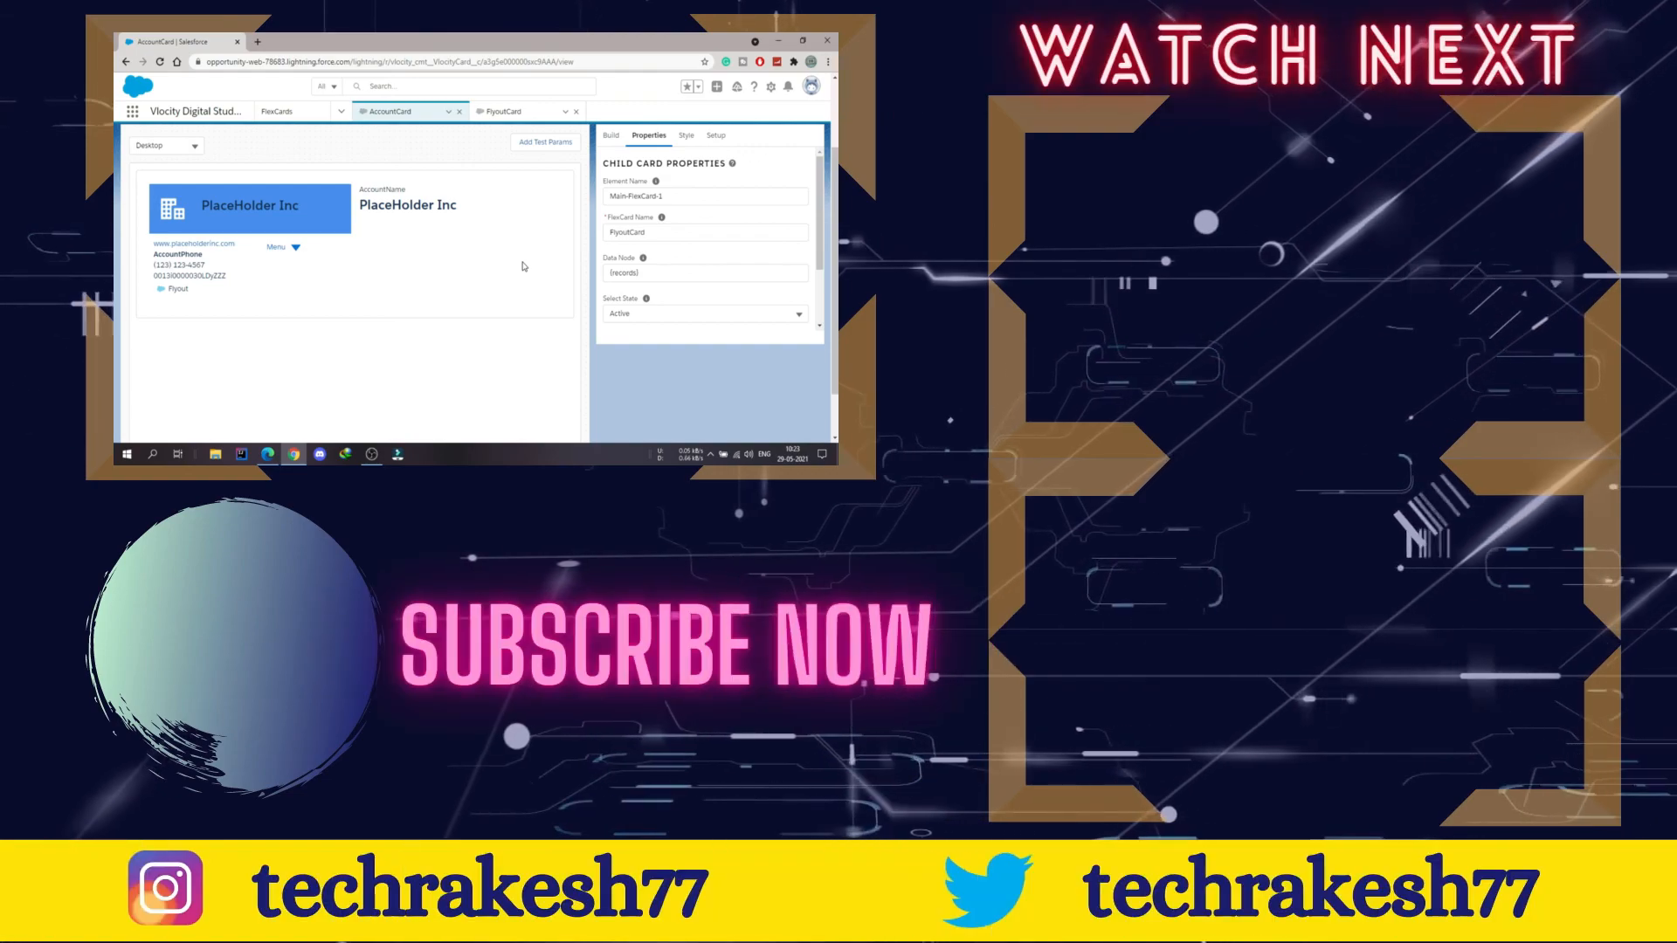